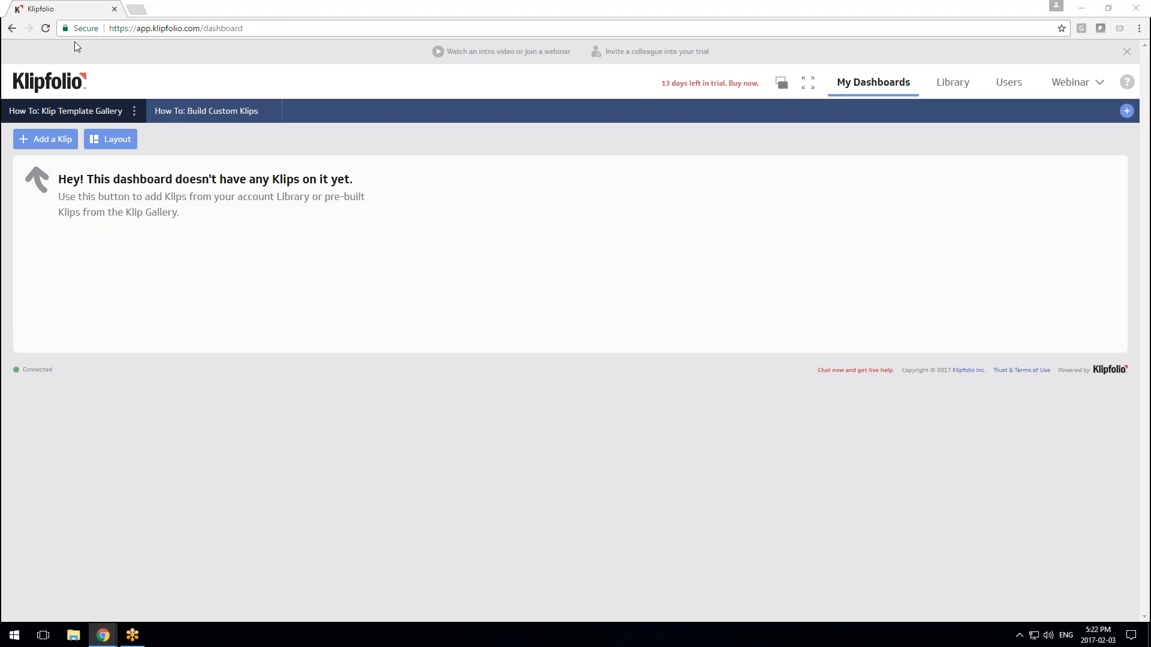
# Load the copied Klip Gallery address in a new browser tab
pyautogui.click(137, 9)
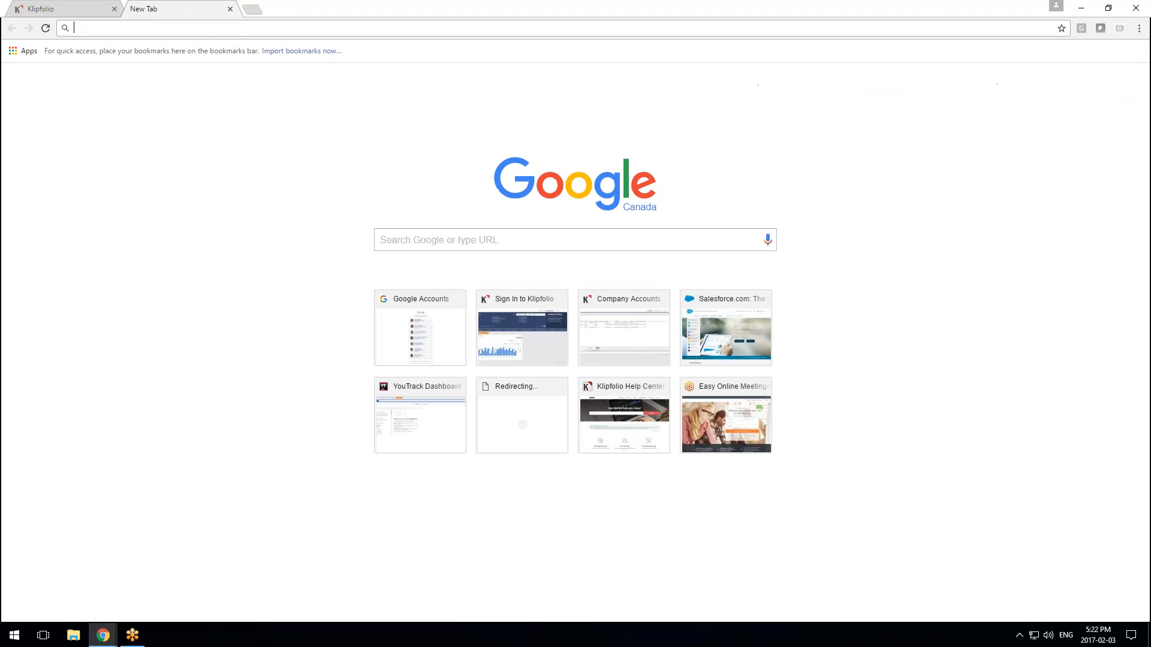
pyautogui.rightClick(158, 27)
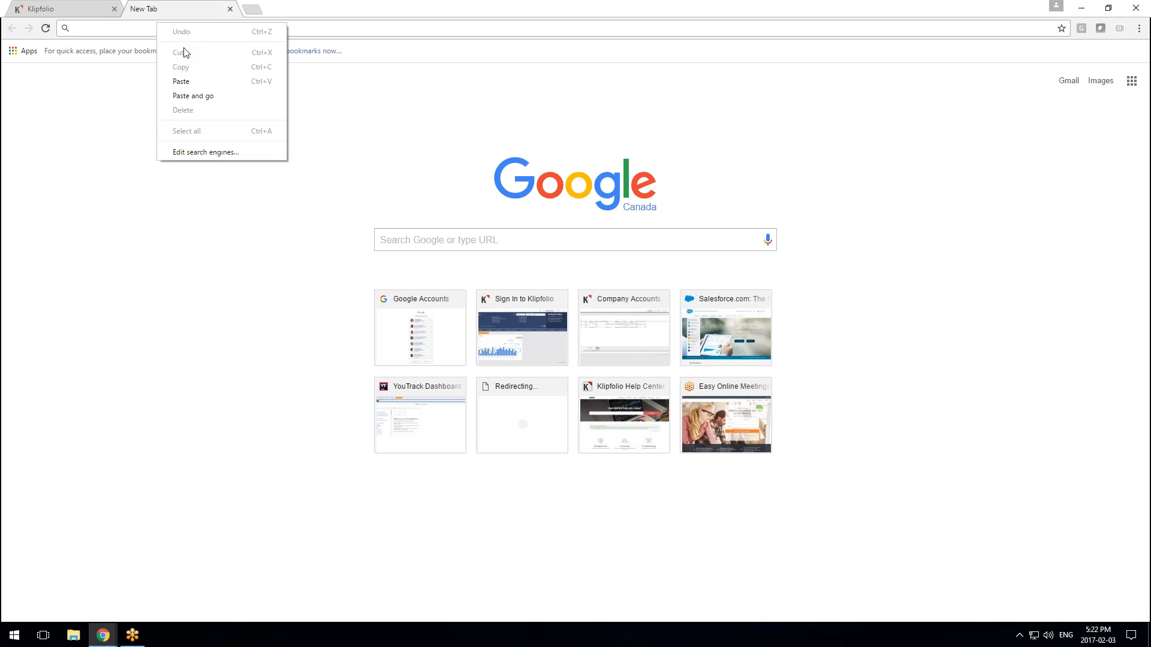
pyautogui.click(195, 96)
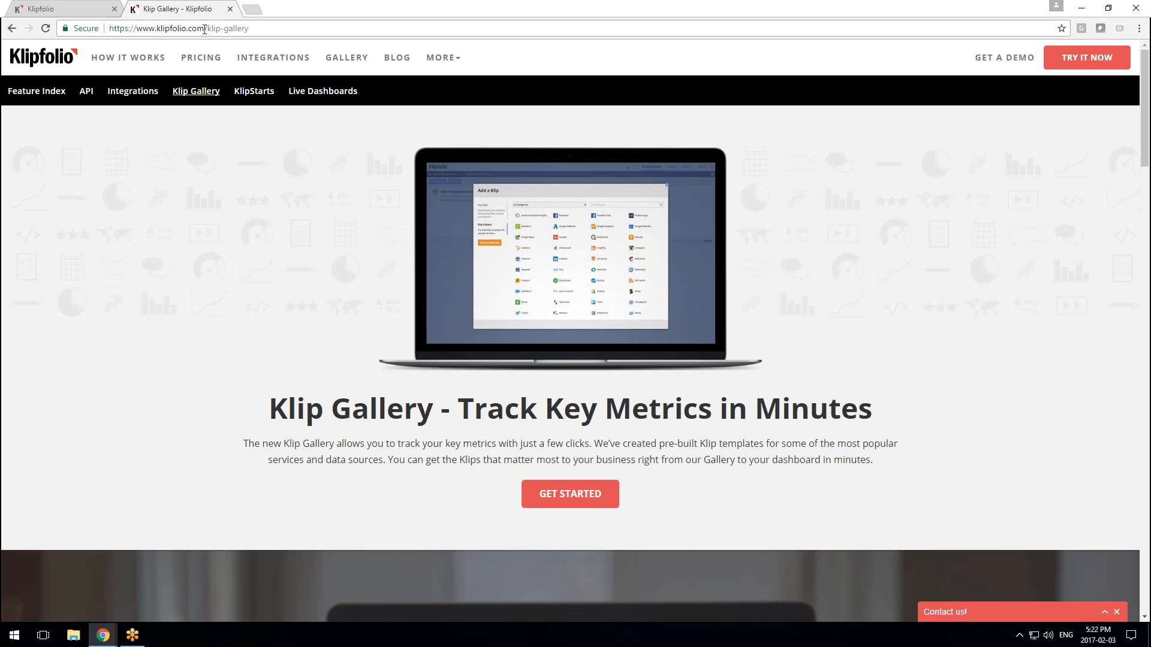
# Browse the Klip Gallery's service integrations and open the Google Analytics integration page
pyautogui.scroll(-15, 310, 396)
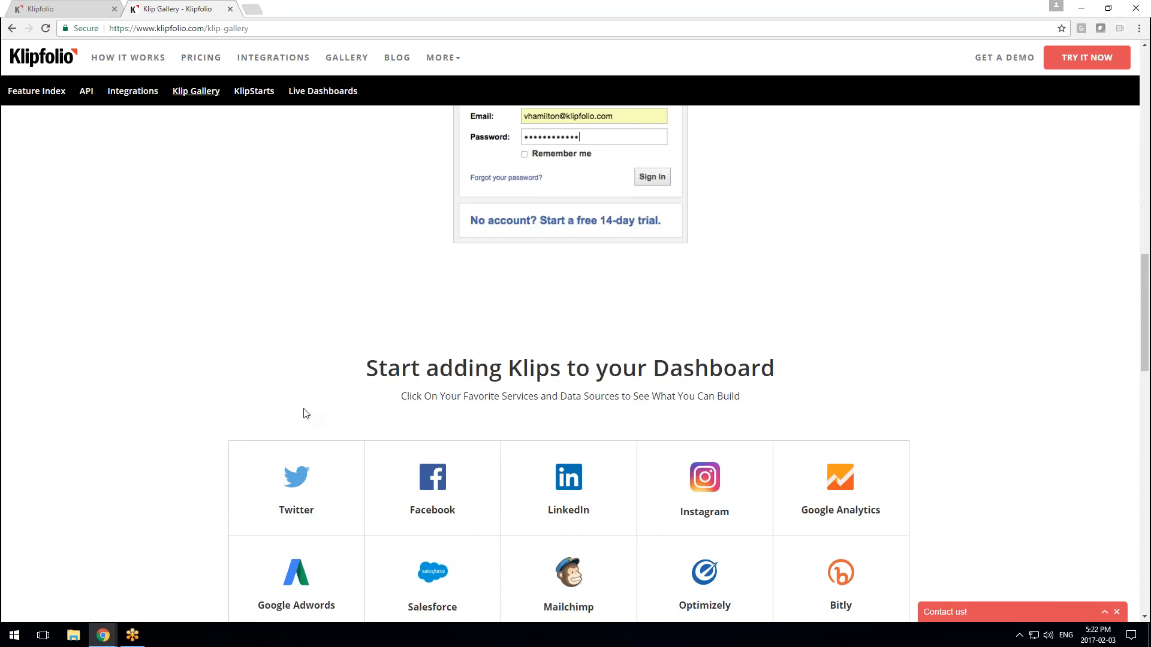
pyautogui.scroll(-3, 305, 414)
pyautogui.scroll(-2, 300, 419)
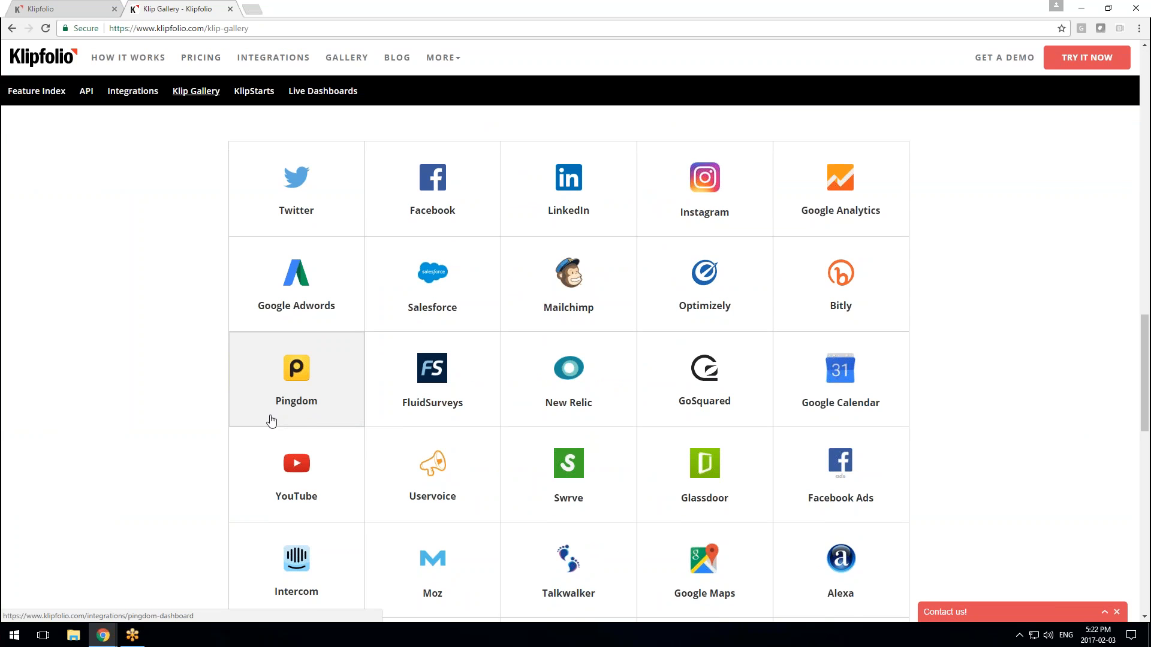
pyautogui.scroll(-1, 270, 423)
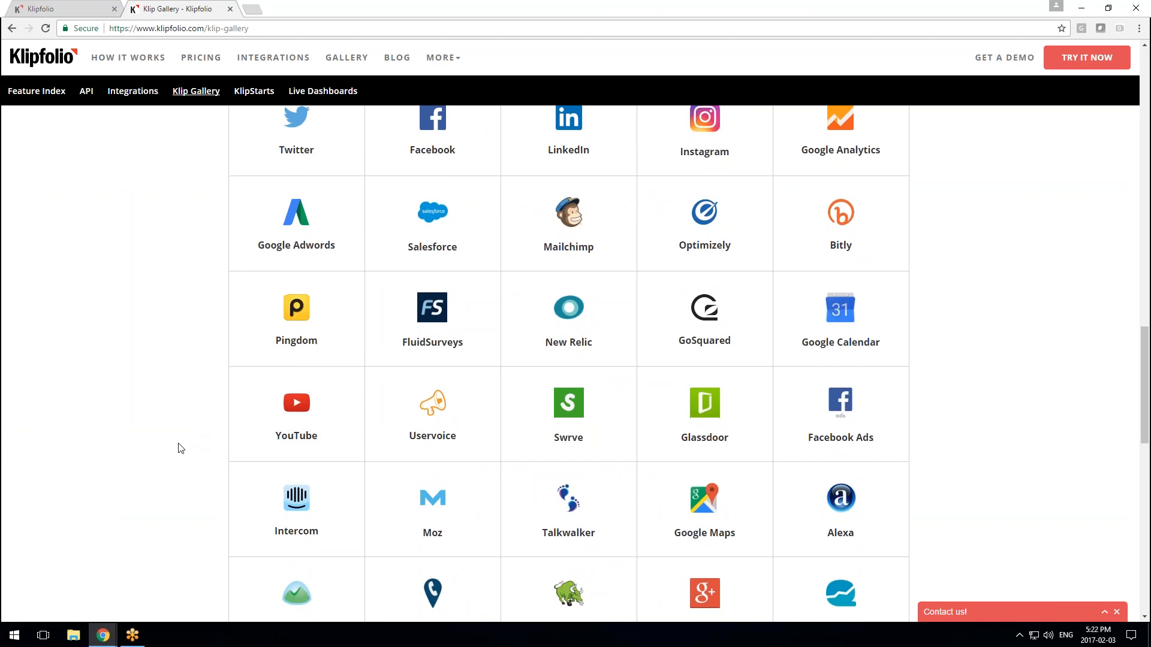
pyautogui.scroll(-1, 180, 448)
pyautogui.scroll(-1, 181, 448)
pyautogui.scroll(-3, 179, 445)
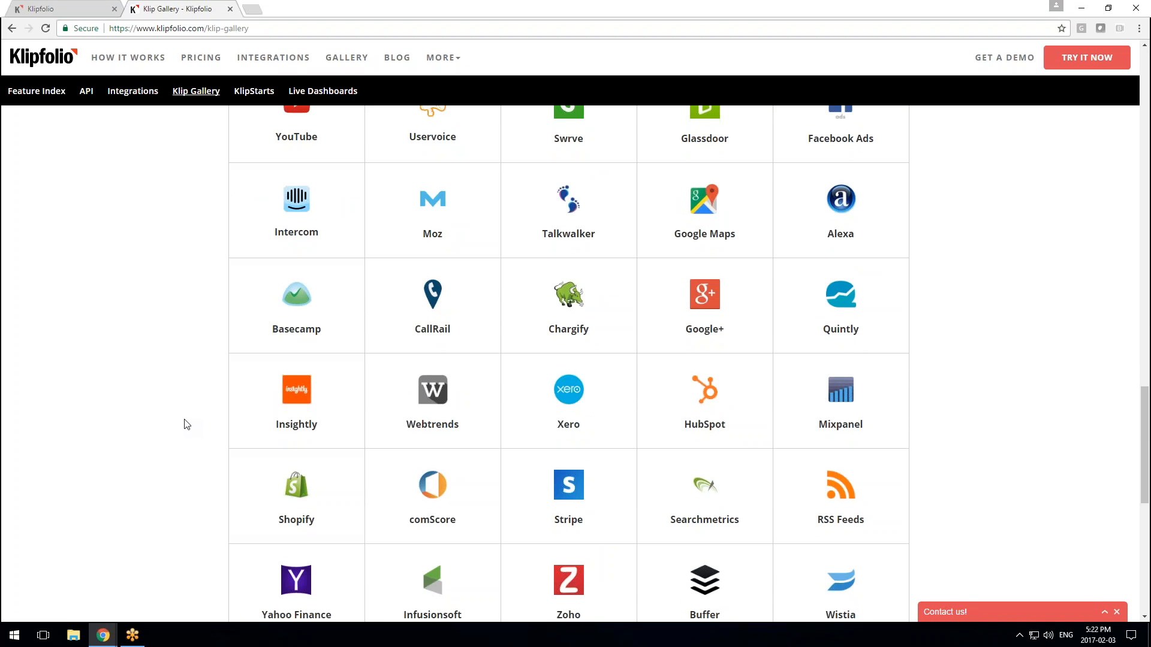
pyautogui.scroll(-1, 187, 424)
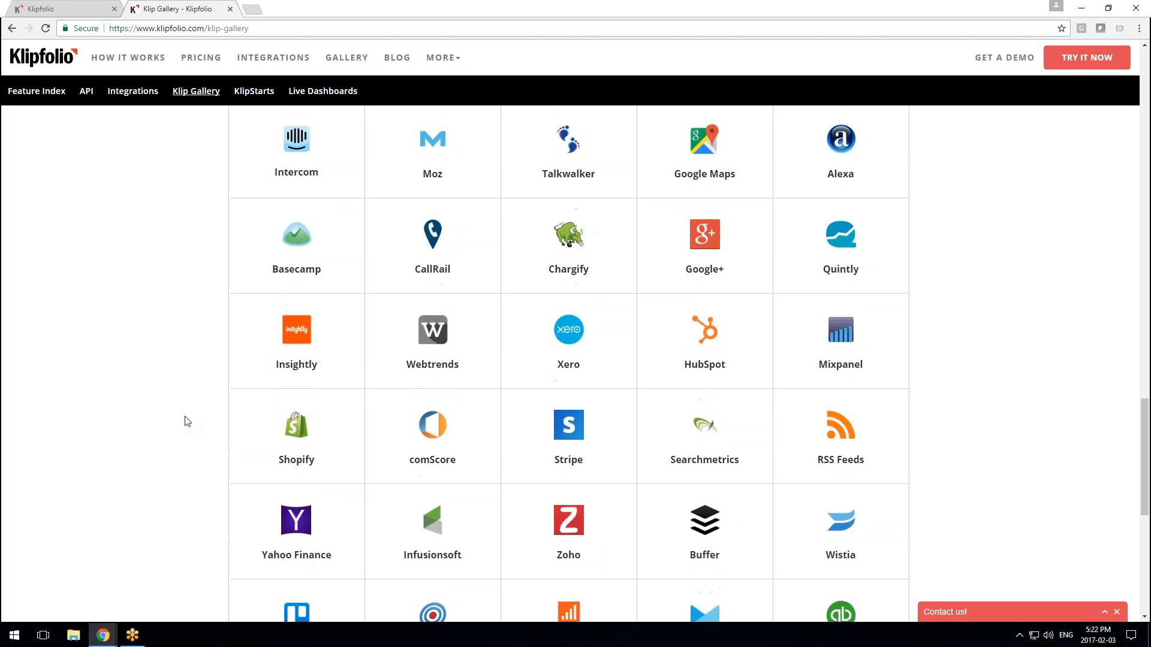
pyautogui.scroll(-6, 187, 423)
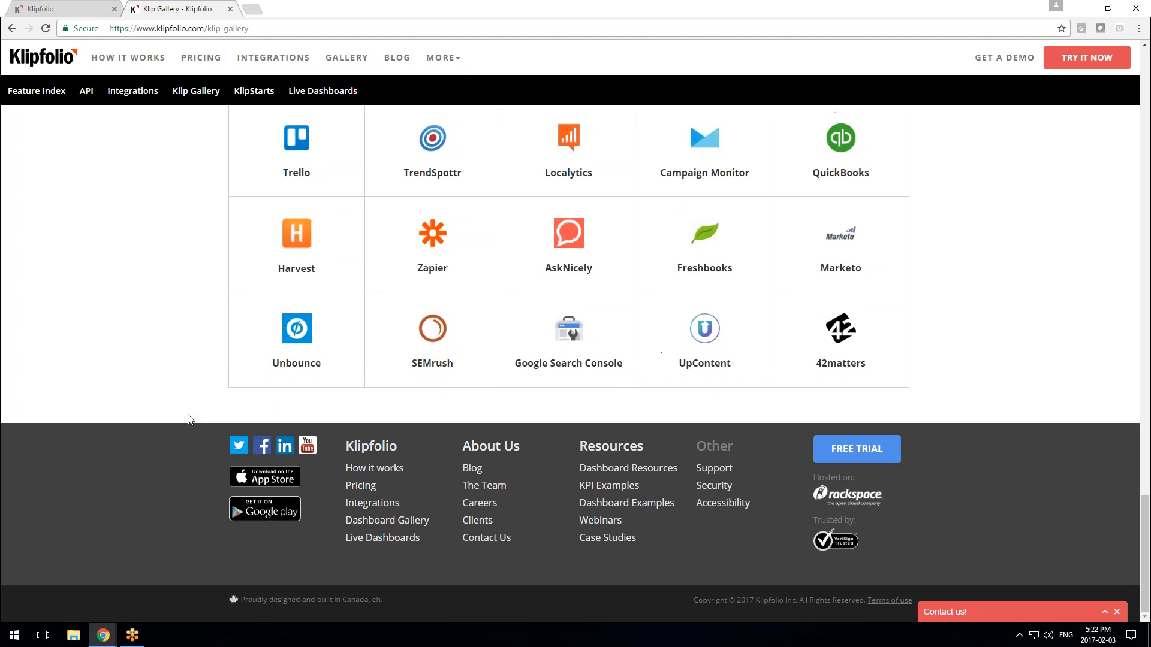
pyautogui.scroll(2, 189, 419)
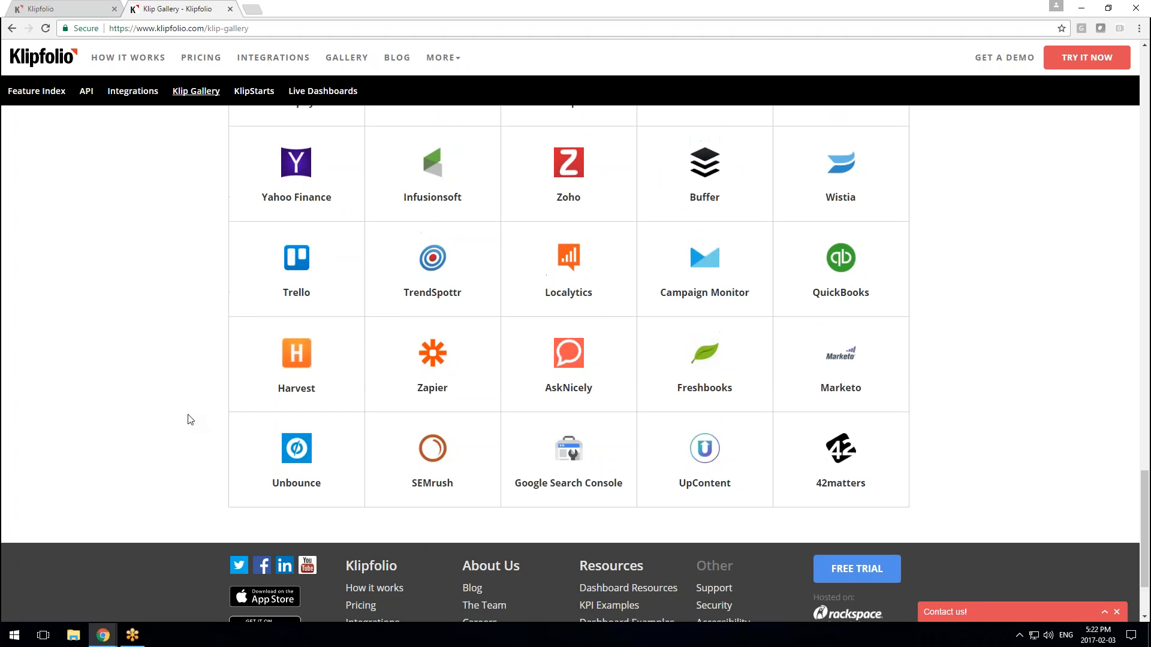
pyautogui.scroll(3, 190, 420)
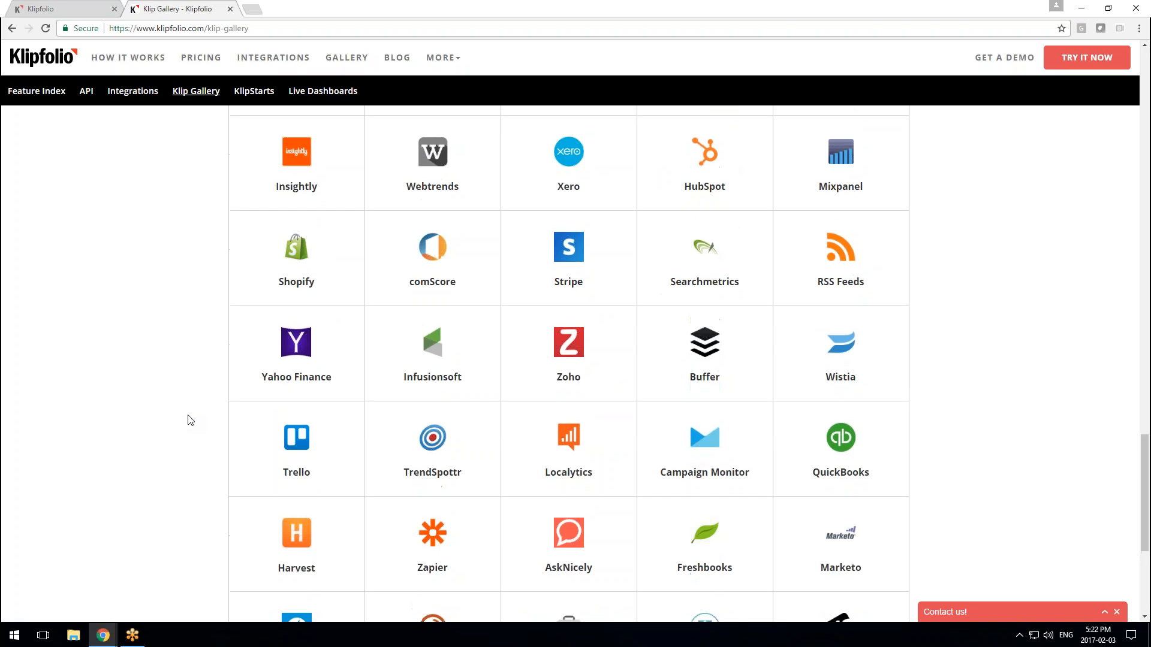
pyautogui.scroll(7, 190, 420)
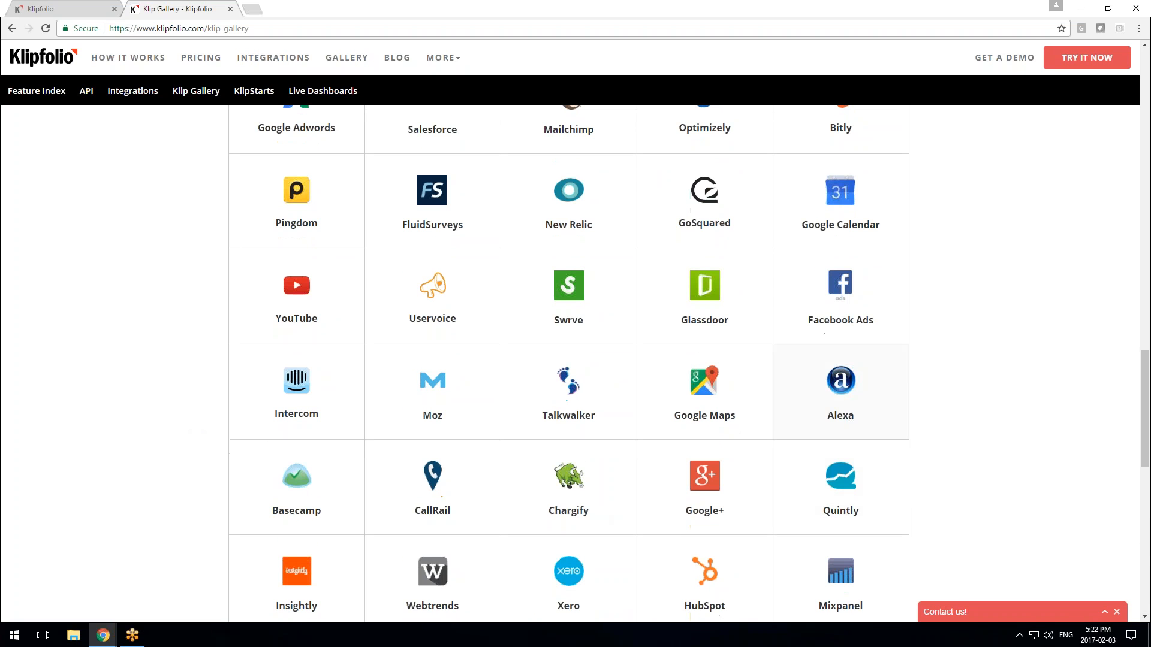
pyautogui.scroll(-2, 740, 534)
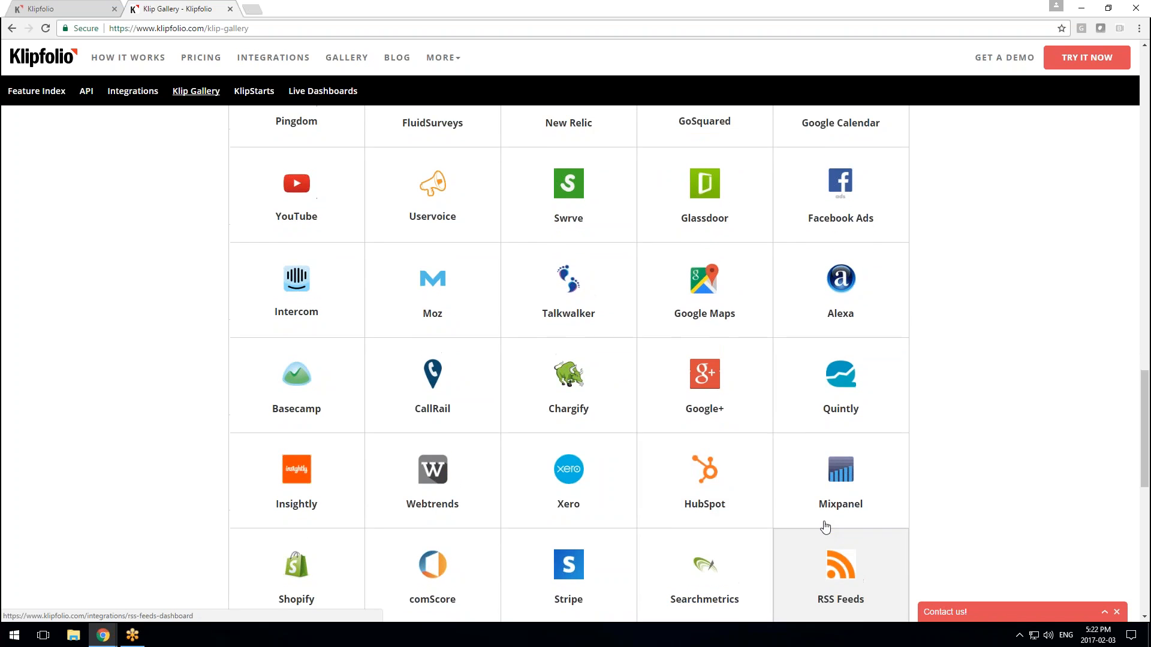
pyautogui.scroll(8, 826, 527)
pyautogui.click(840, 384)
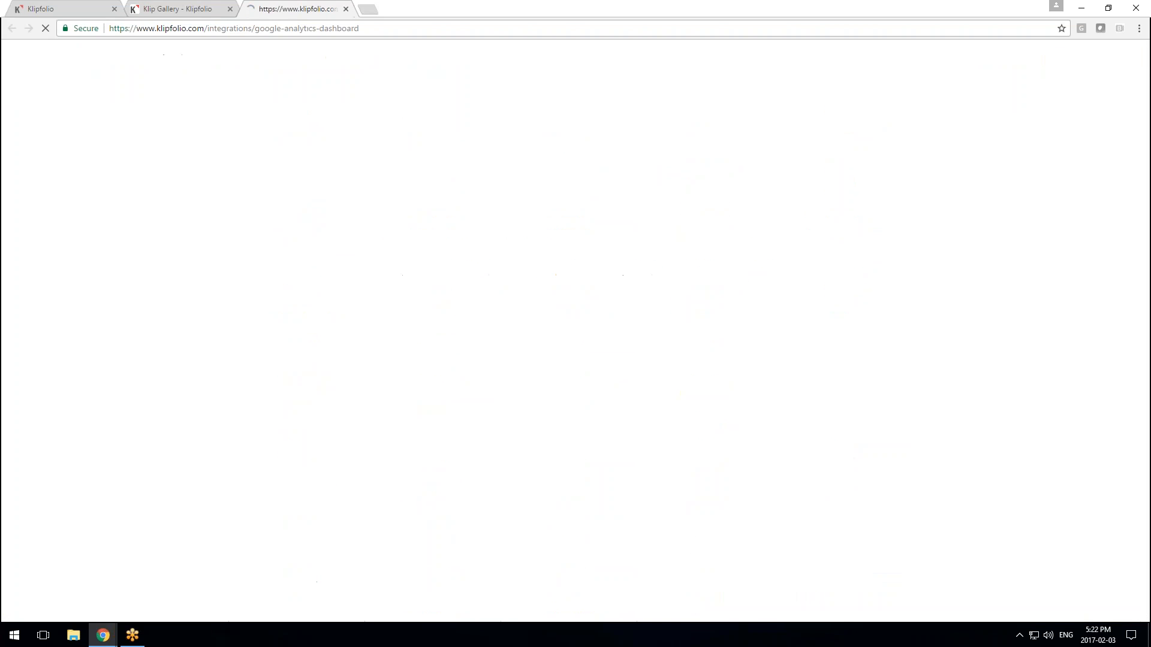
# Add the Website Performance Klip from the Google Analytics integration page
pyautogui.scroll(-13, 569, 390)
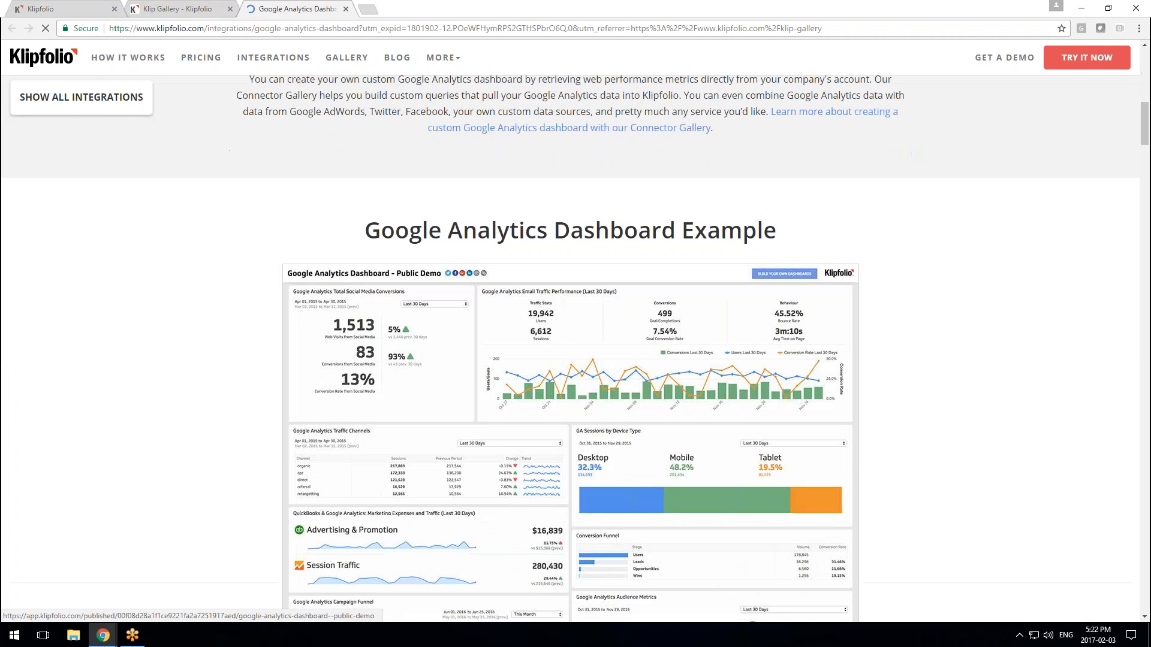
pyautogui.scroll(-20, 569, 360)
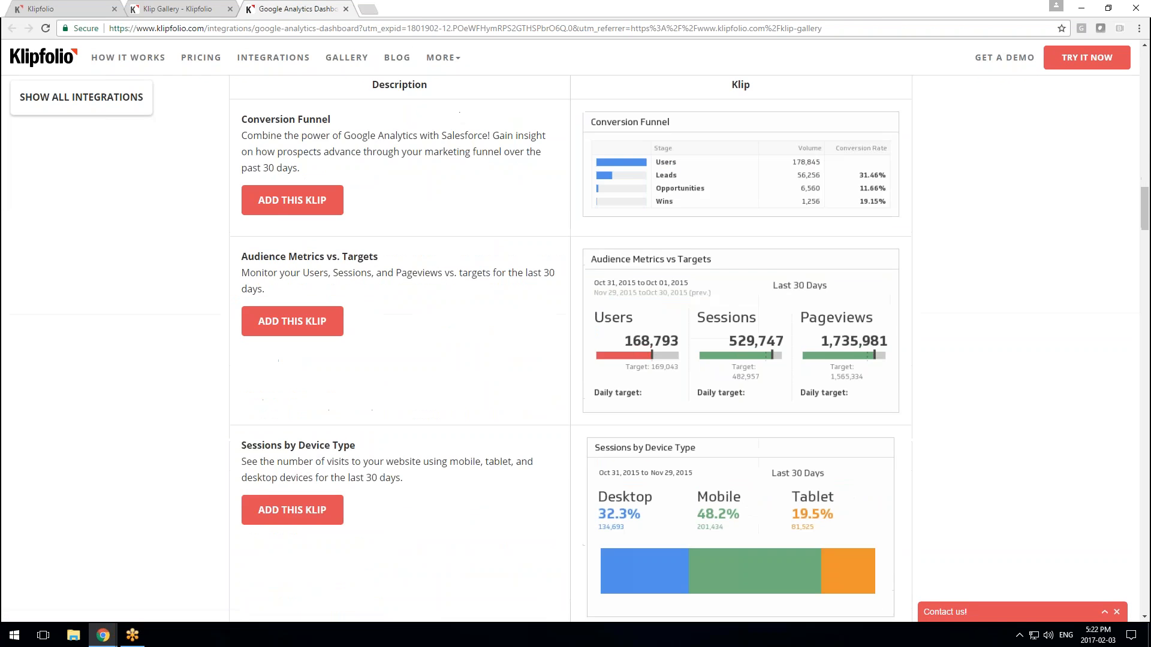
pyautogui.scroll(-7, 319, 362)
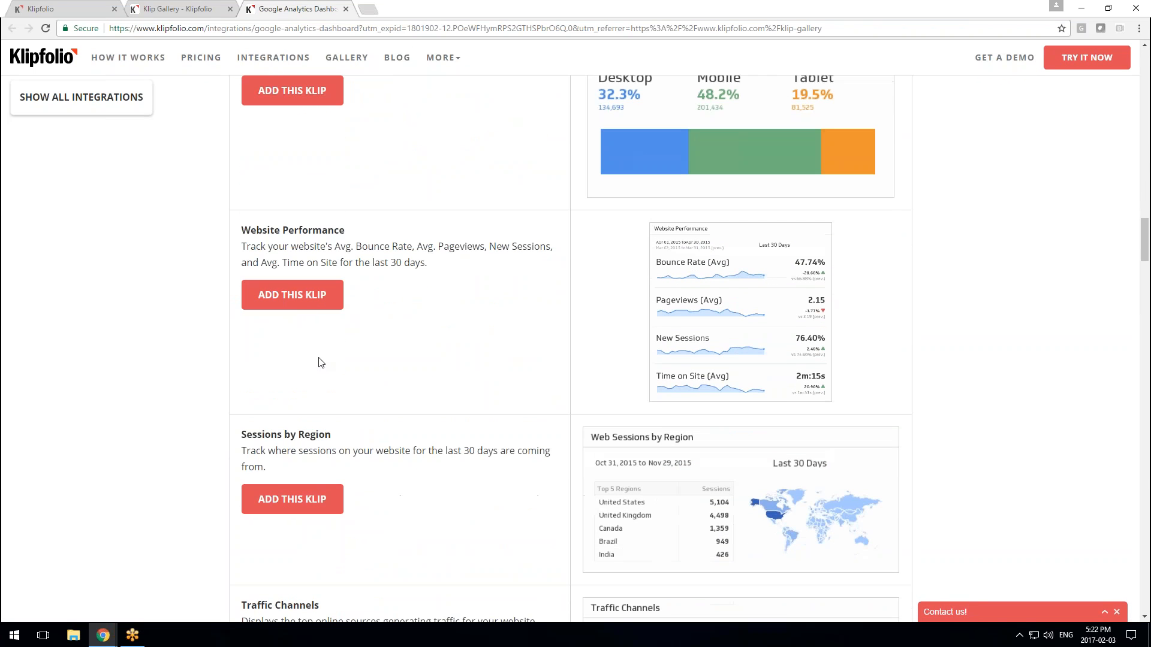
pyautogui.click(306, 299)
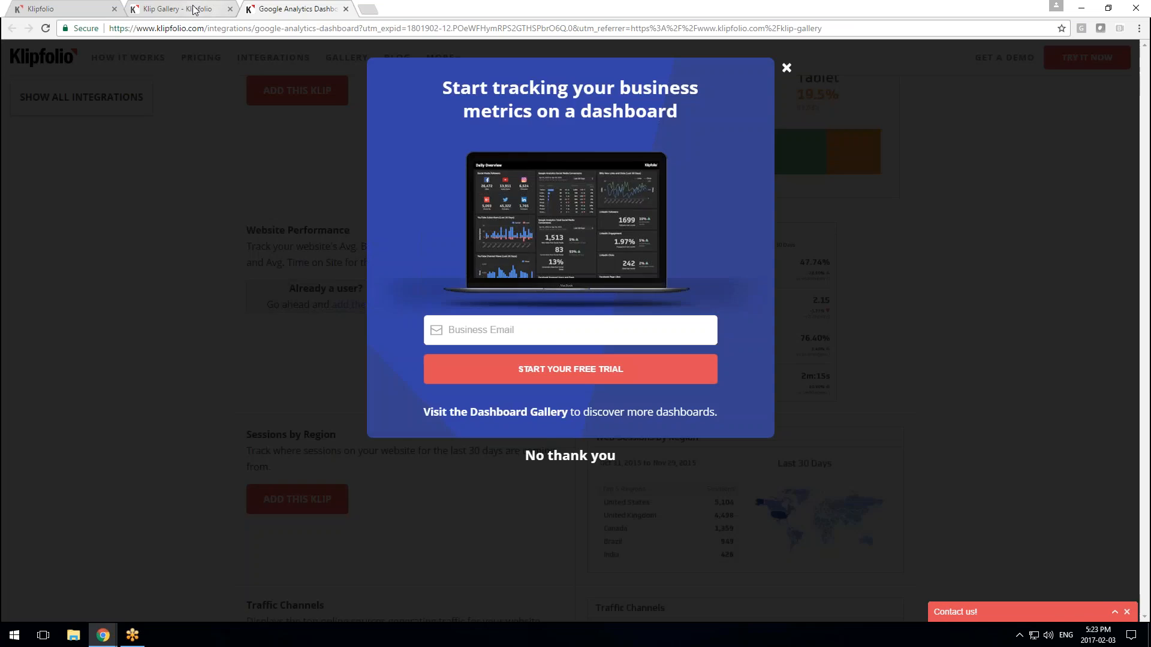
# Close the Klip Gallery and Google Analytics tabs and start adding a Klip in Klipfolio
pyautogui.click(180, 9)
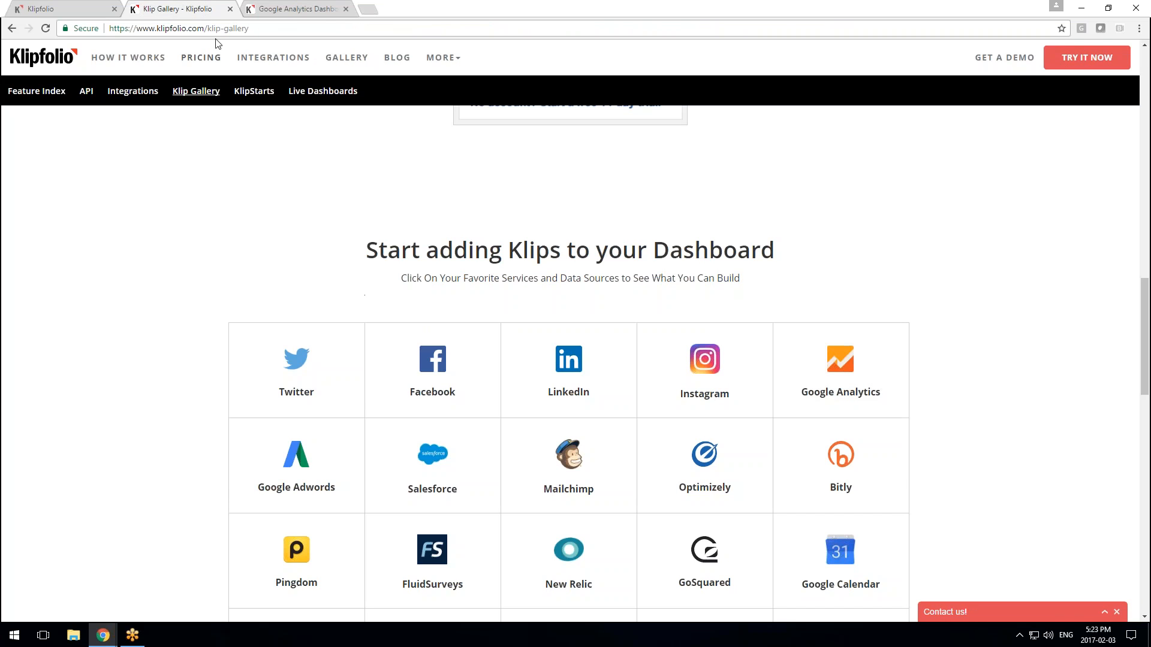
pyautogui.click(231, 10)
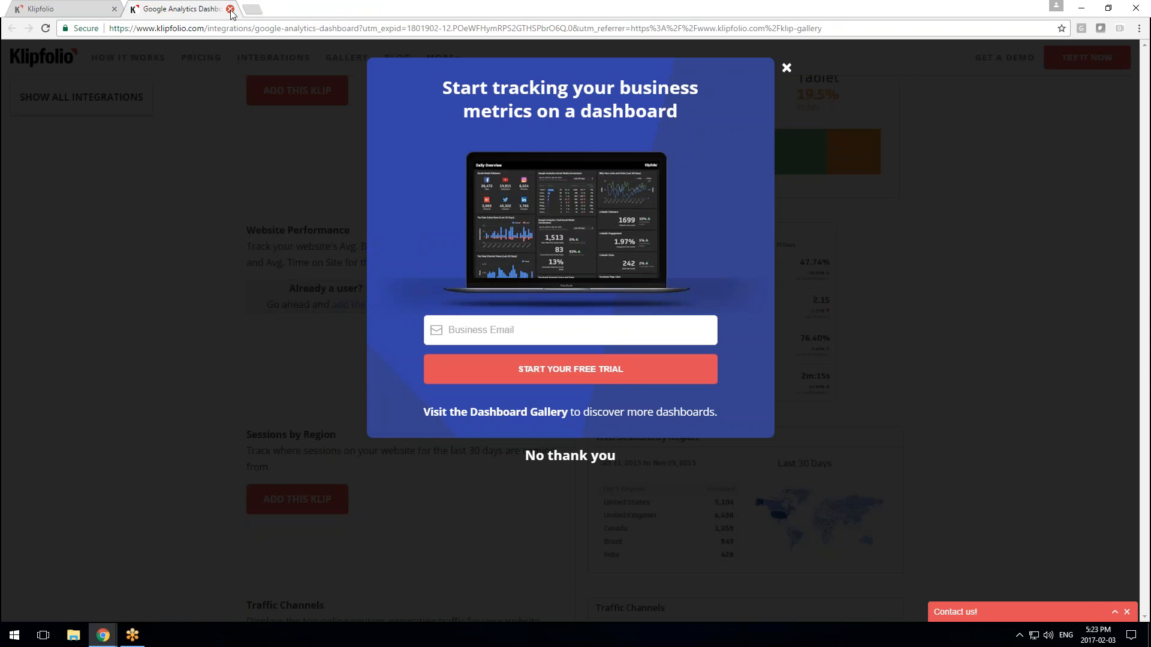
pyautogui.click(229, 9)
pyautogui.click(52, 143)
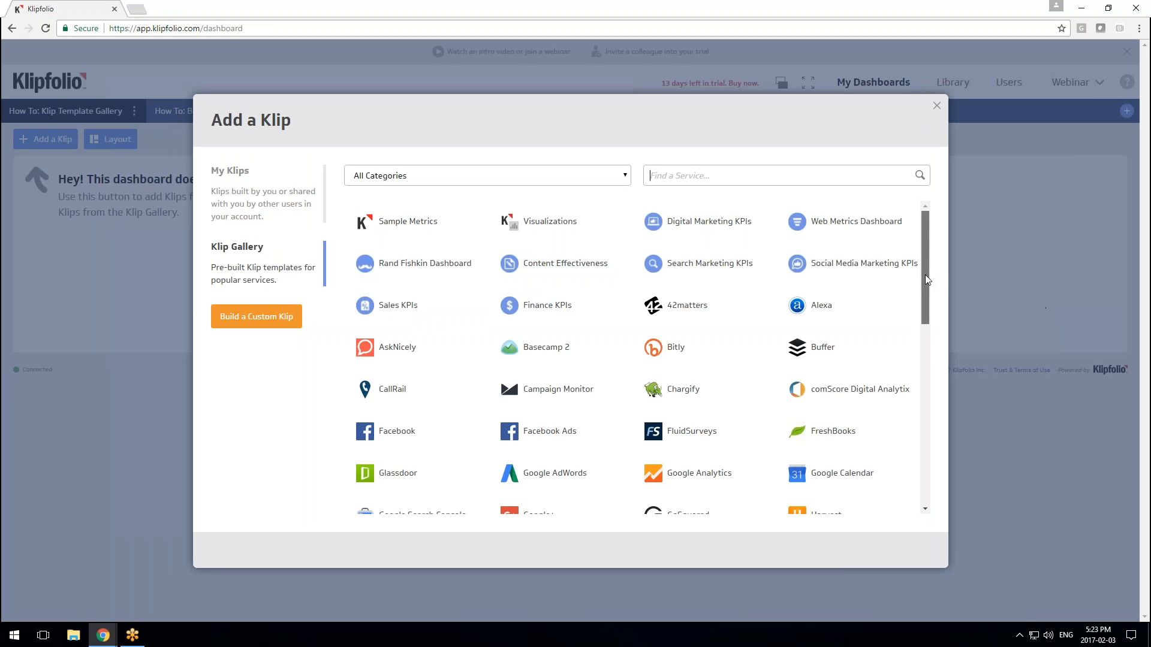
# Search services for 'google', browse the Google Analytics Klip templates, and close the gallery
pyautogui.moveTo(926, 274); pyautogui.dragTo(911, 254)
pyautogui.write('google')
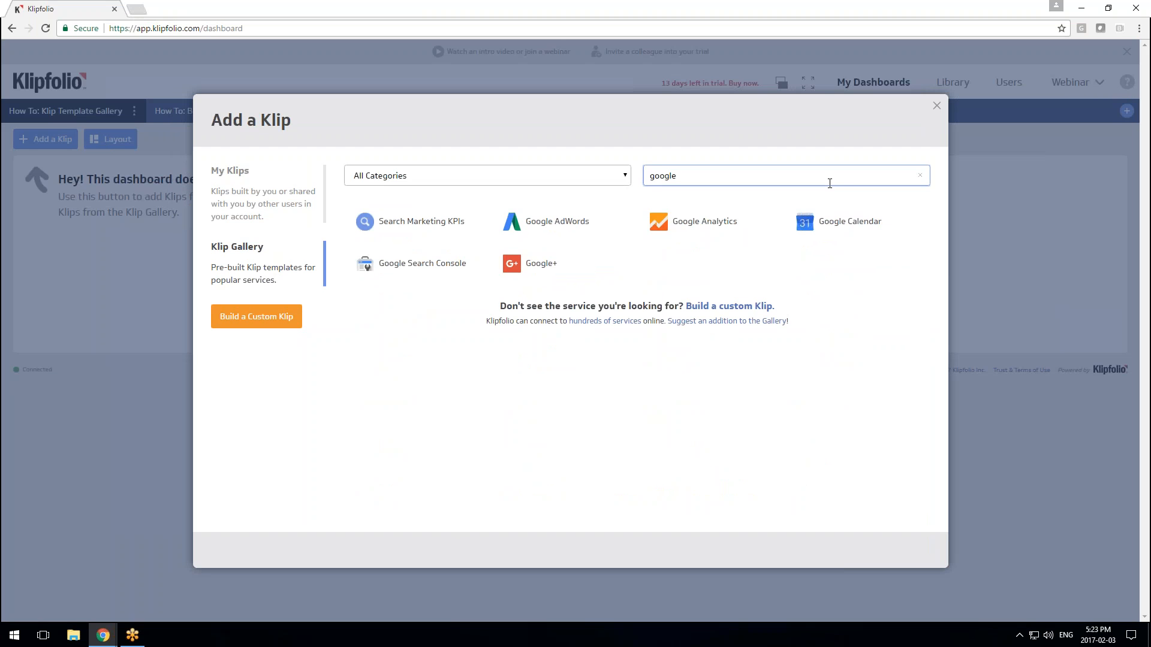
pyautogui.click(690, 221)
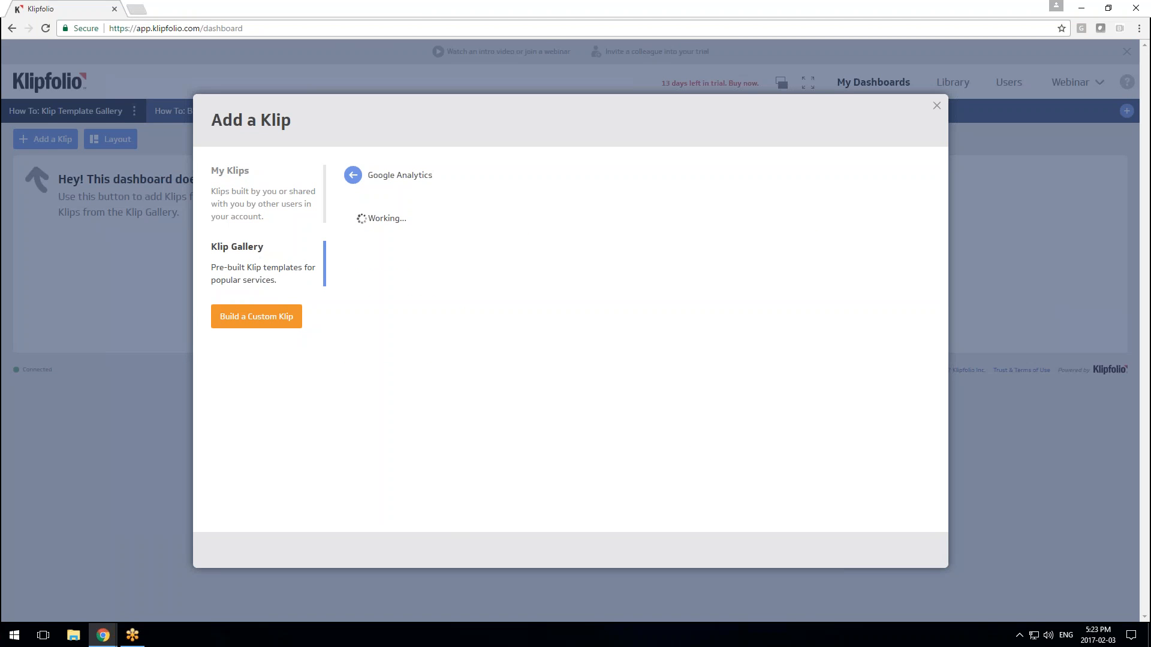
pyautogui.scroll(-5, 684, 294)
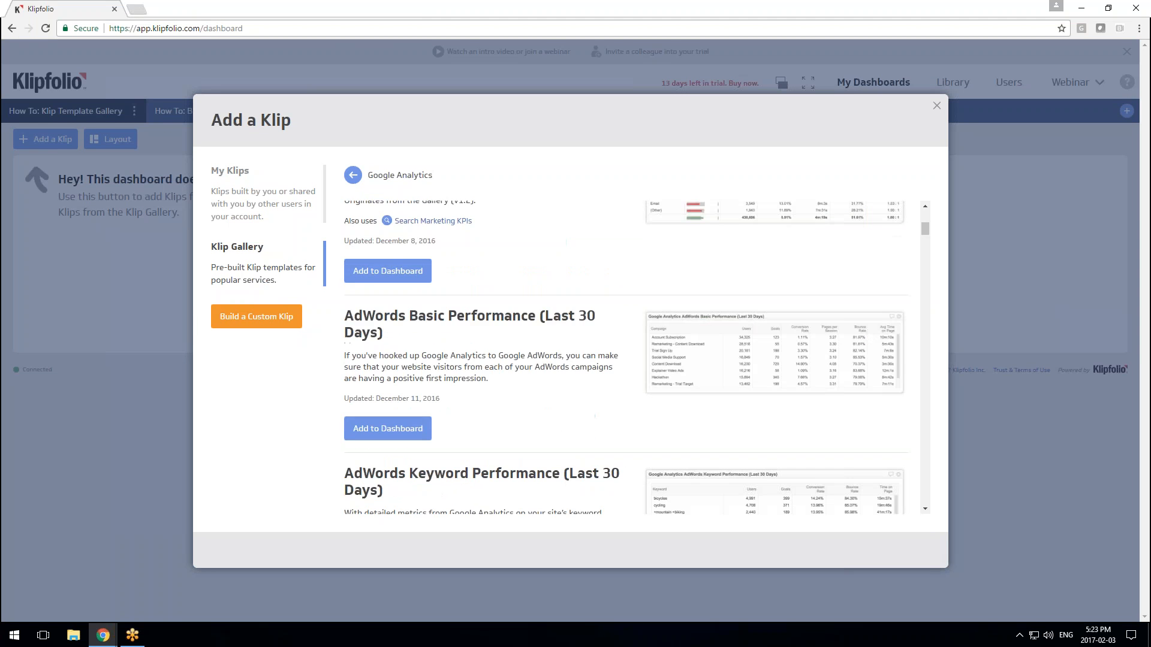
pyautogui.scroll(-4, 502, 350)
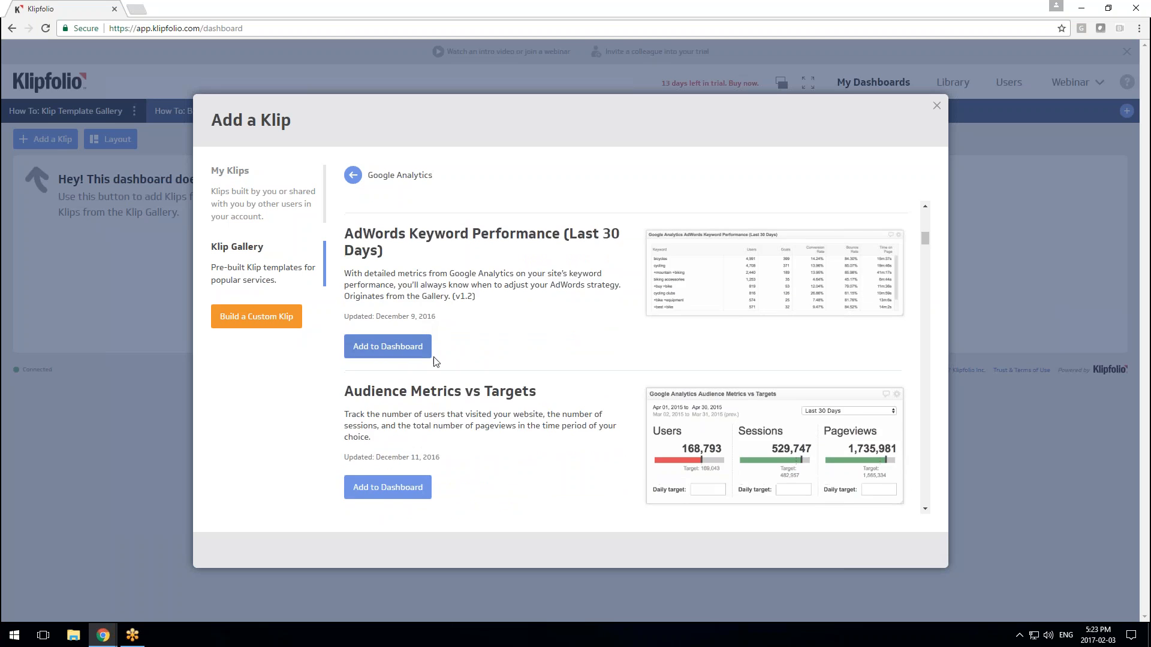
pyautogui.scroll(-5, 435, 367)
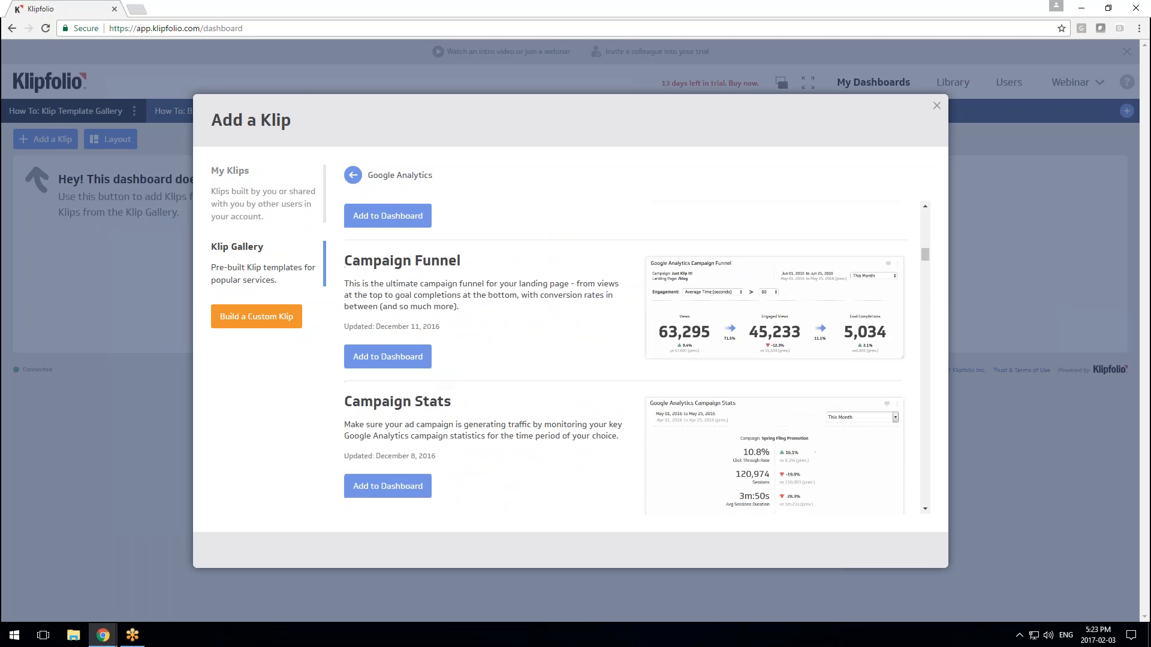
pyautogui.click(939, 108)
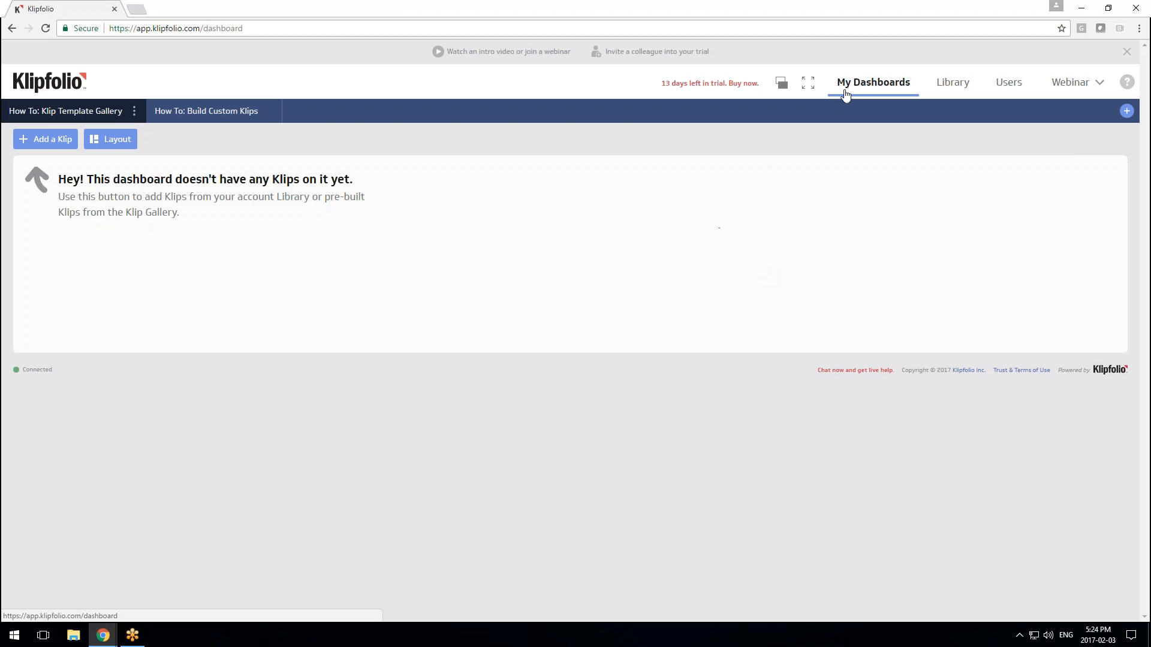
# Reopen the Add a Klip gallery, which returns to the Google Analytics templates
pyautogui.click(60, 144)
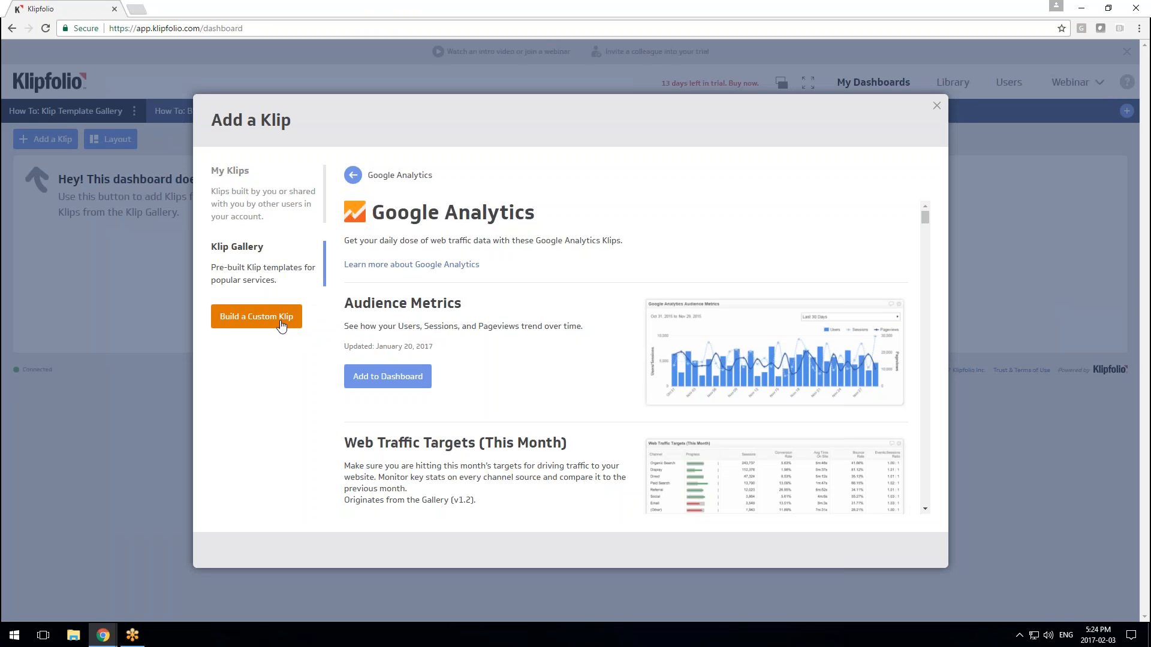
# Replace the 'google' search with 'ze', open Zendesk, and add the Ticket Stats (Today) Klip
pyautogui.click(242, 256)
pyautogui.doubleClick(696, 188)
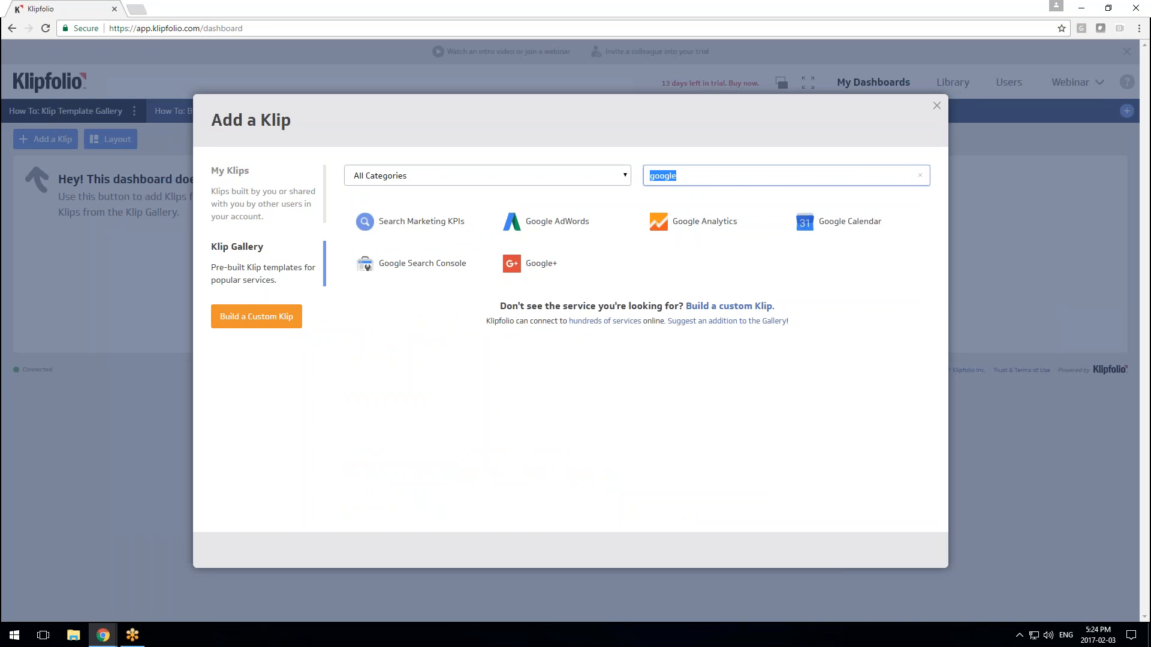
pyautogui.click(919, 177)
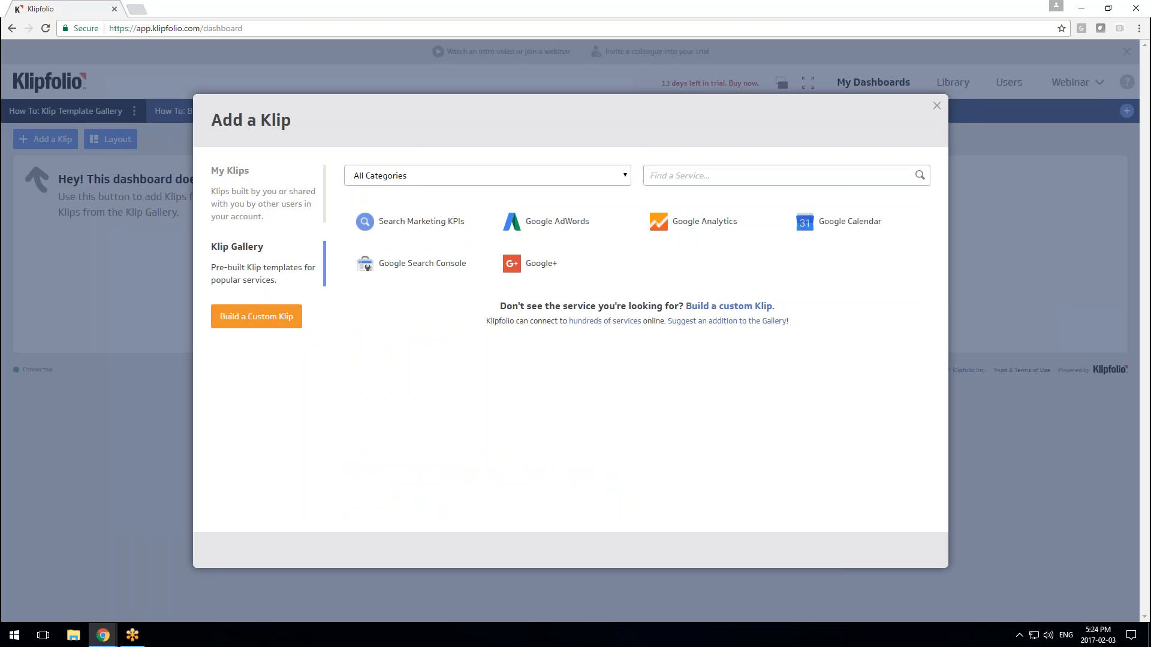
pyautogui.write('ze')
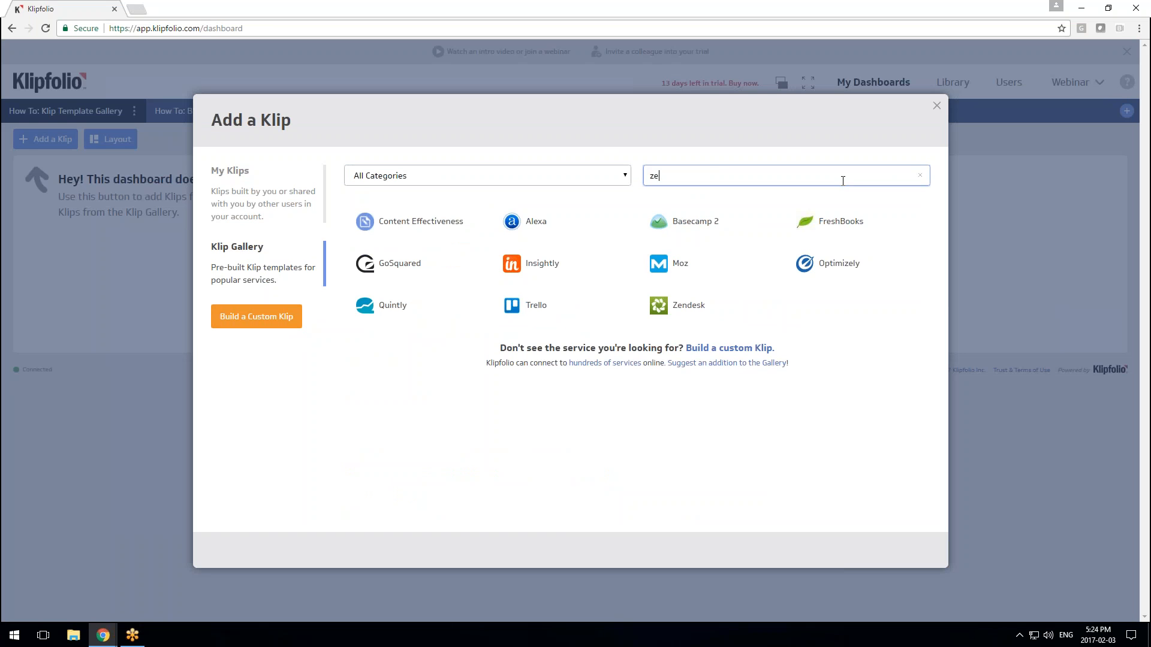
pyautogui.click(723, 309)
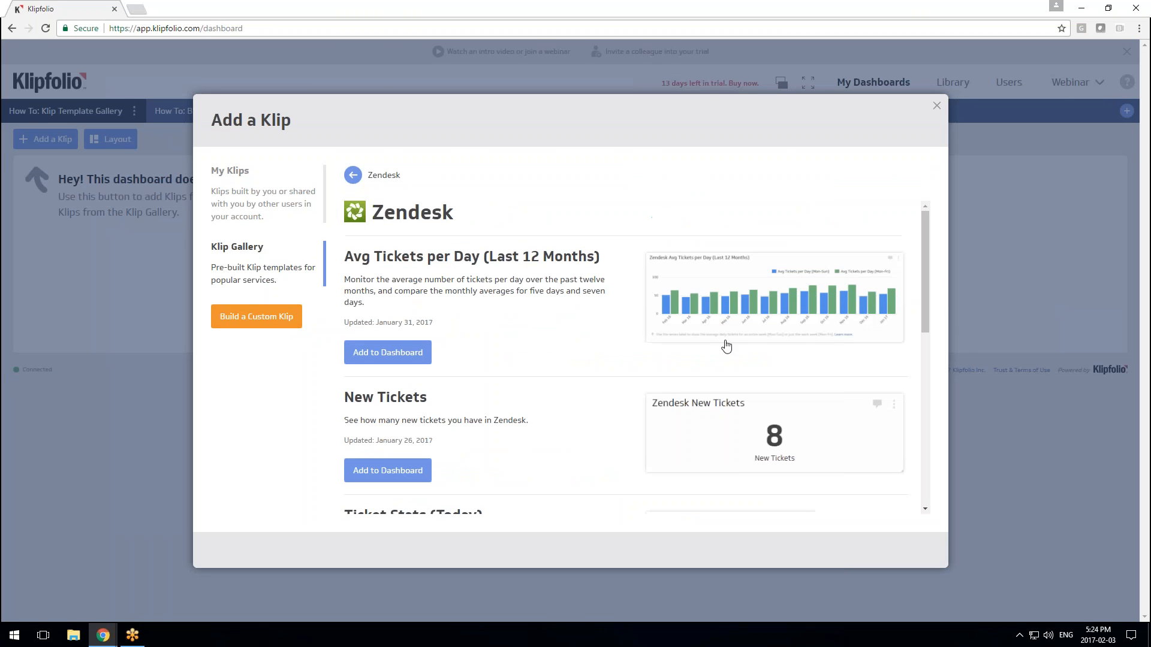
pyautogui.moveTo(923, 258); pyautogui.dragTo(912, 391)
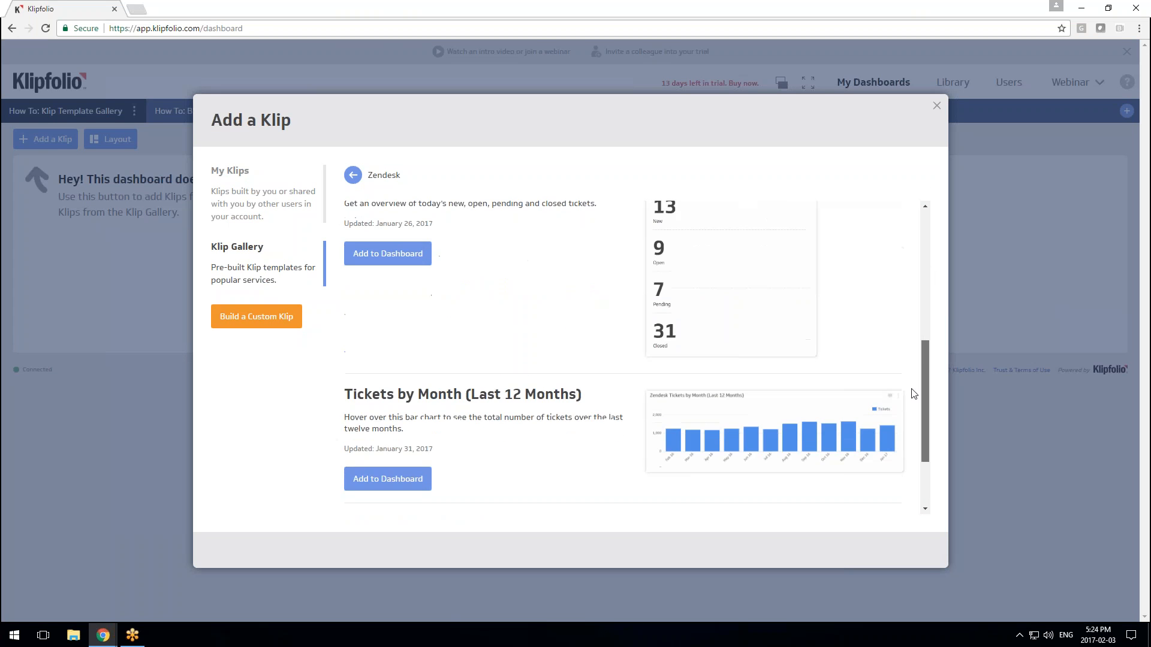
pyautogui.click(393, 261)
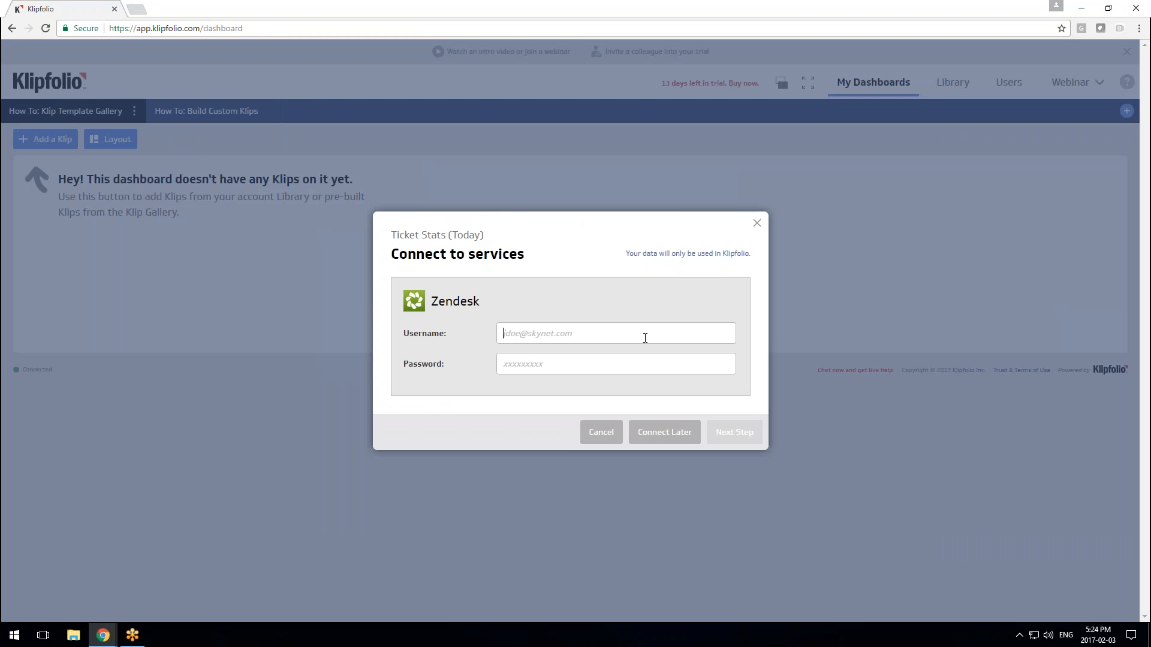
# Sign in with the Zendesk username and password, enter the account subdomain, and add the Klip
pyautogui.press('Tab')
pyautogui.write('xxxxxx')
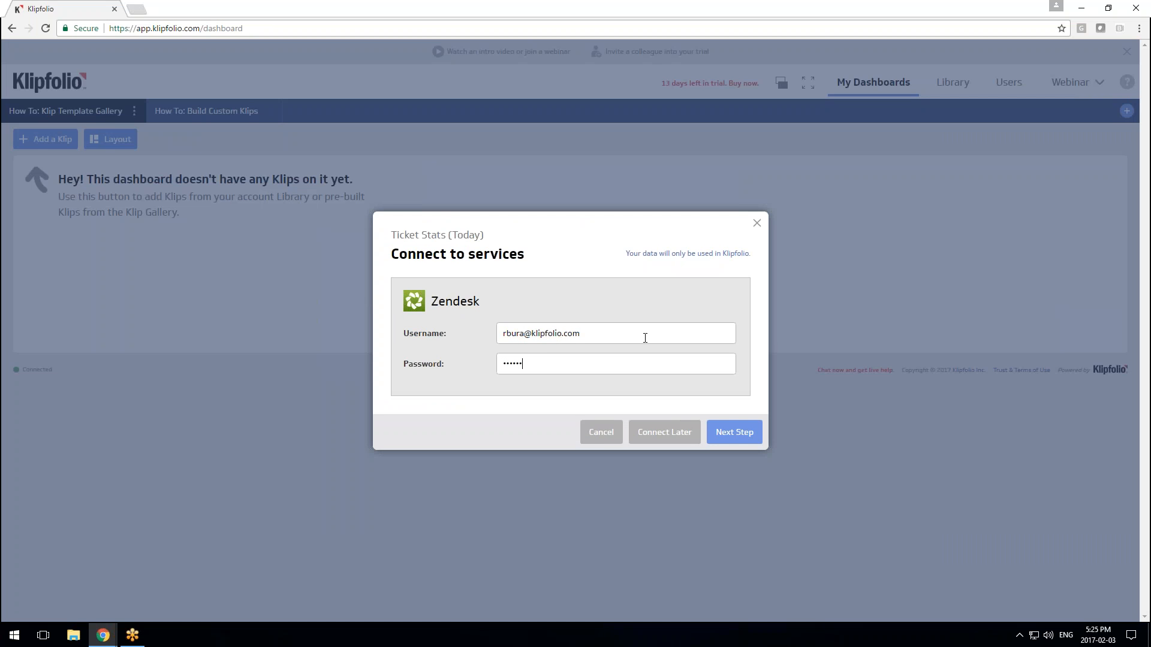
pyautogui.write('xxxxxxxx')
pyautogui.click(727, 432)
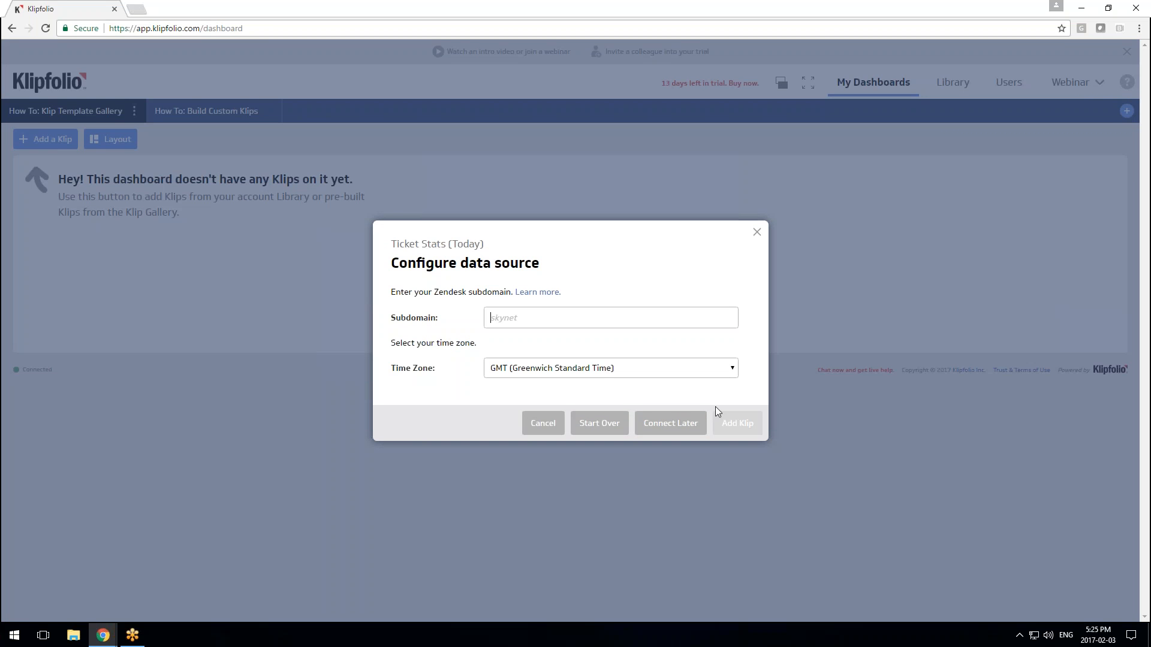
pyautogui.write('klipfolio')
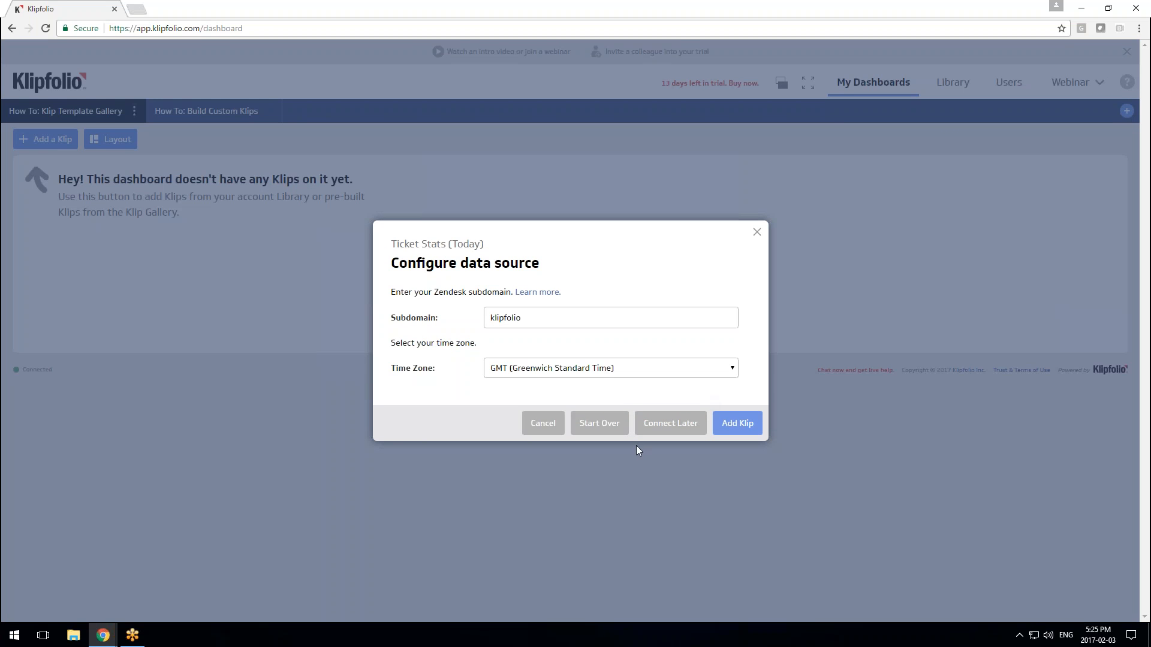
pyautogui.click(724, 433)
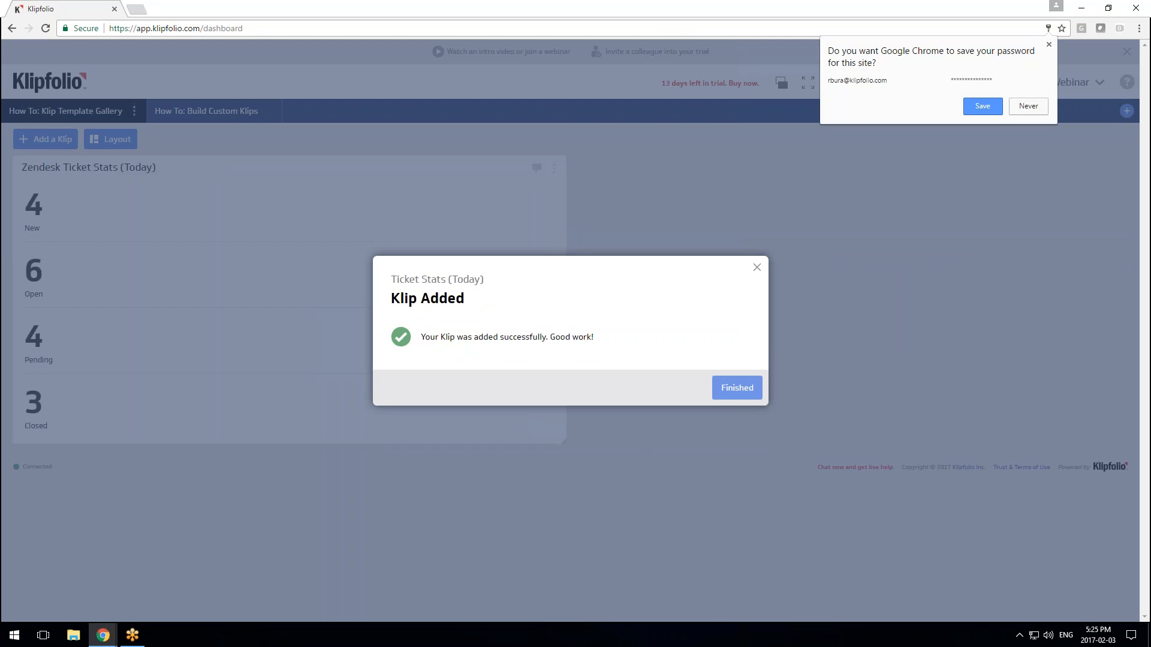
# Narrow the Ticket Stats Klip, then load the copied Zendesk docs address in a new tab
pyautogui.click(729, 391)
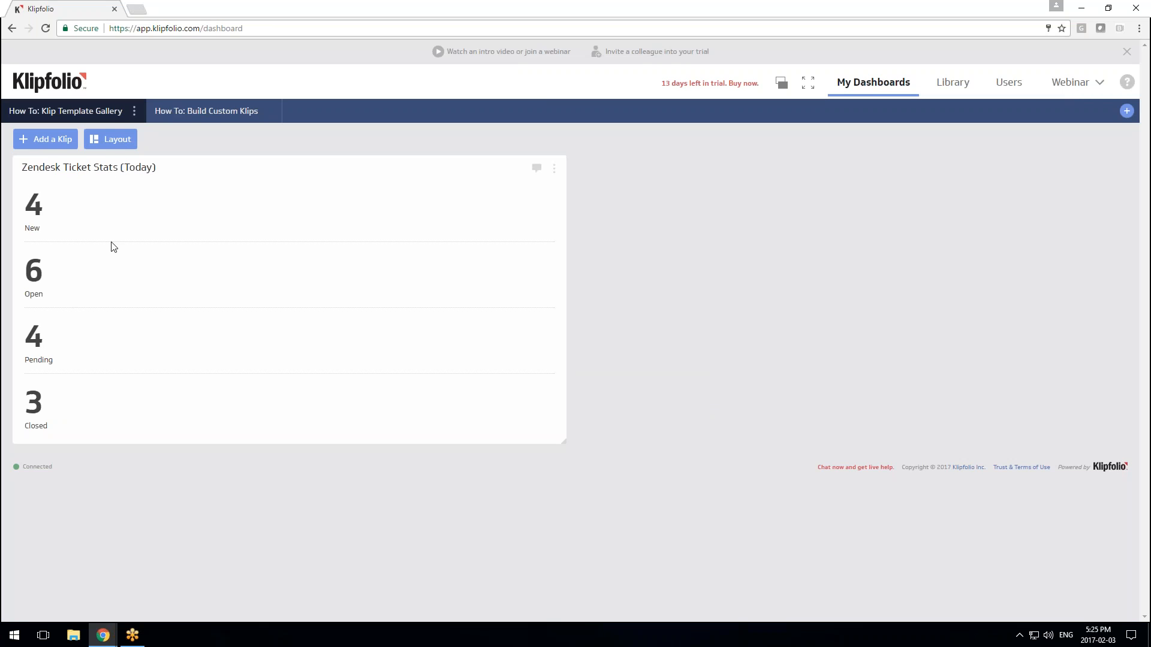
pyautogui.moveTo(561, 443); pyautogui.dragTo(190, 412)
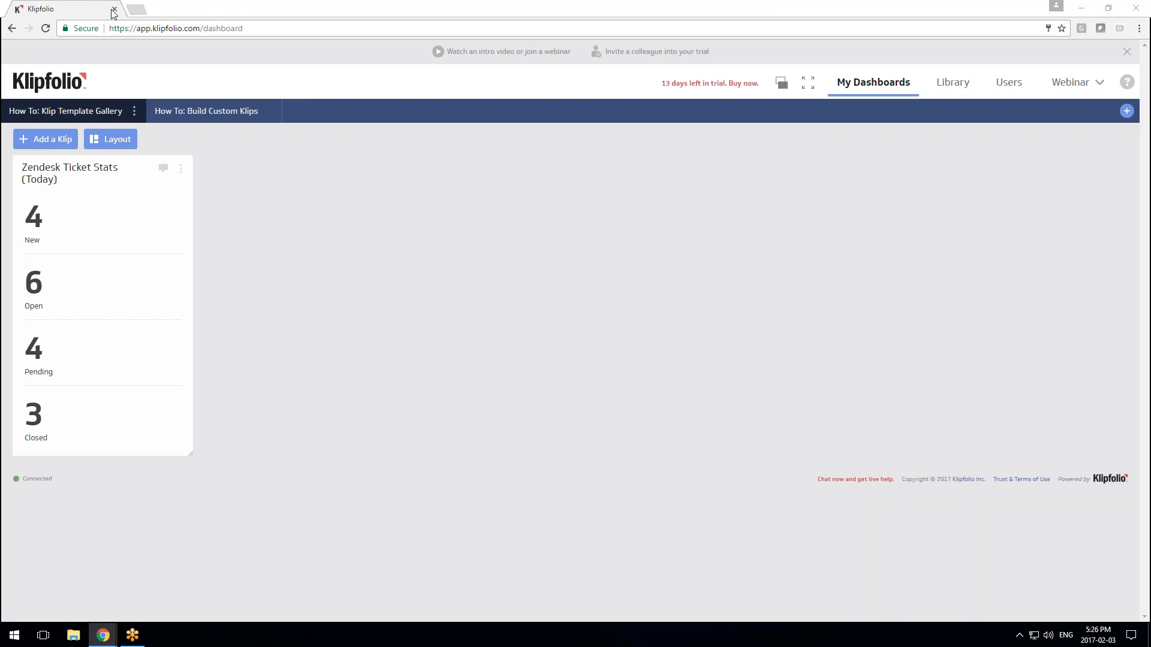
pyautogui.click(137, 9)
pyautogui.rightClick(161, 28)
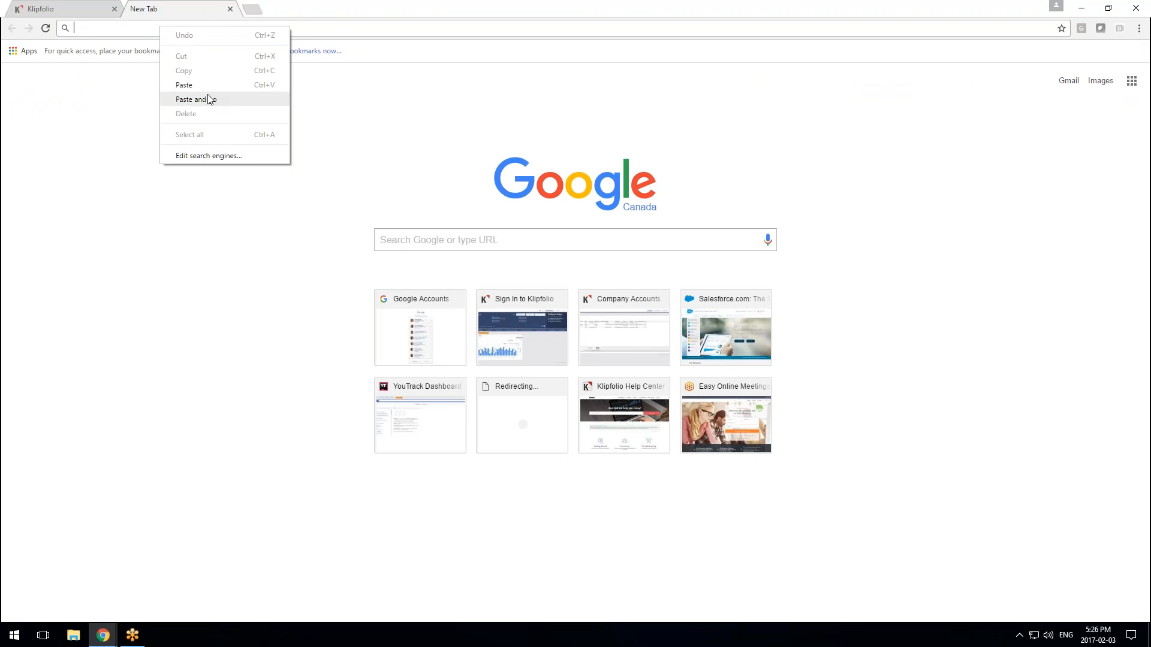
pyautogui.click(208, 99)
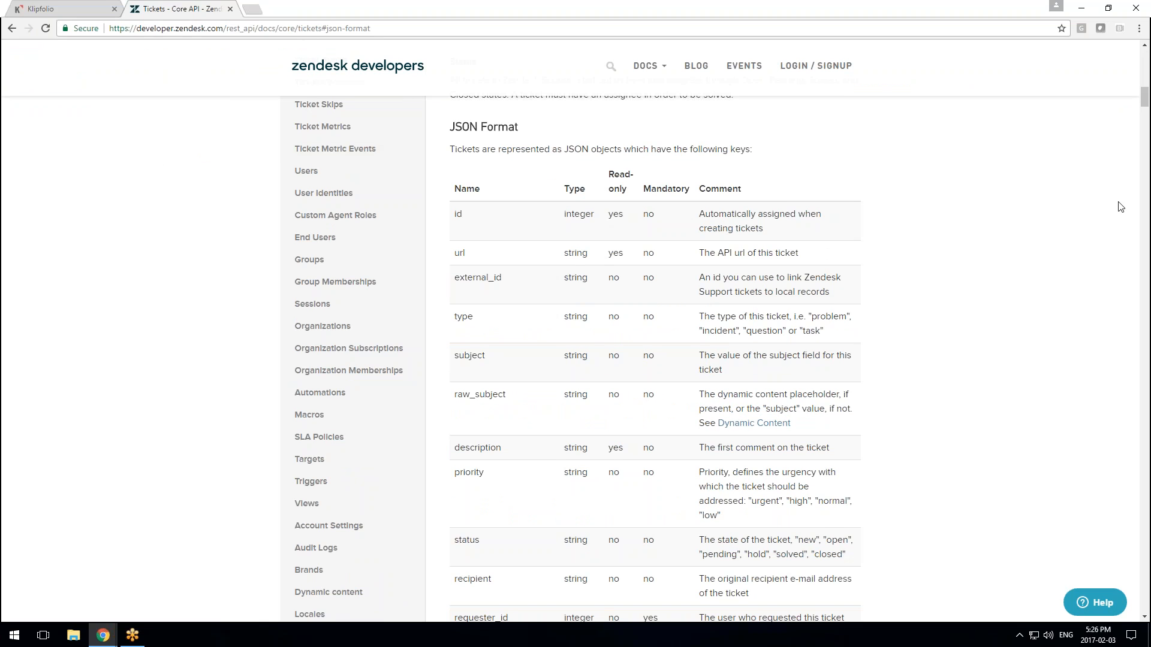
# Select the 'solved' status value in the Tickets JSON format table, then return to Klipfolio
pyautogui.scroll(-1, 1107, 289)
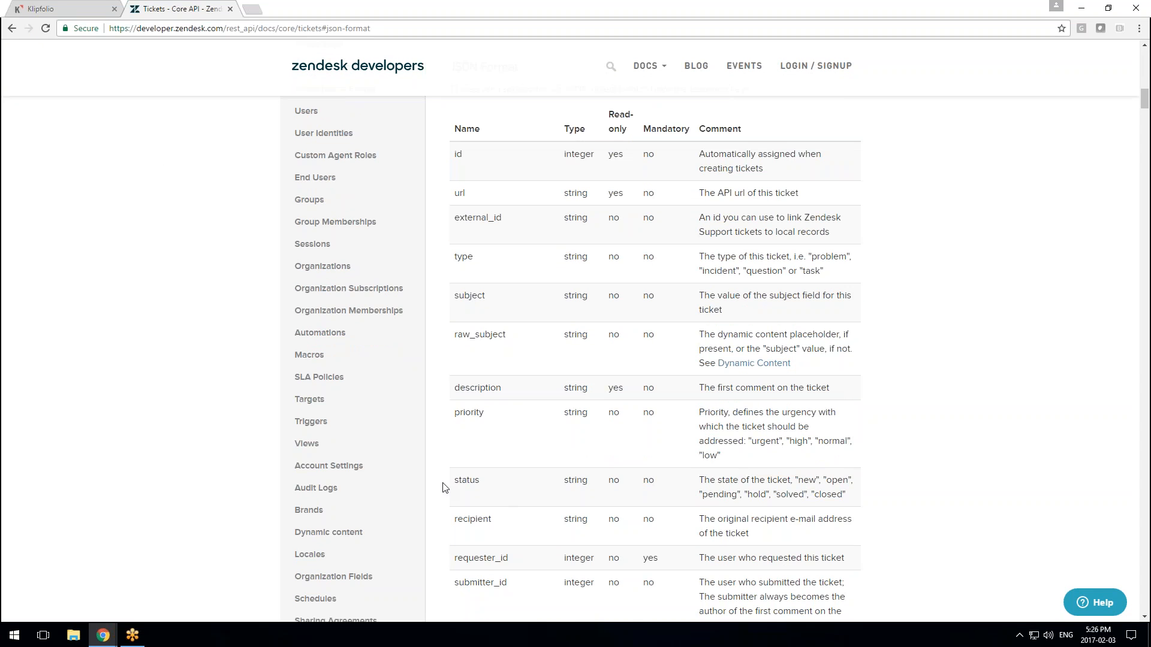
pyautogui.moveTo(446, 487); pyautogui.dragTo(480, 483)
pyautogui.moveTo(804, 481); pyautogui.dragTo(844, 482)
pyautogui.moveTo(725, 492); pyautogui.dragTo(806, 495)
pyautogui.click(788, 498)
pyautogui.click(66, 8)
# Edit the Ticket Stats Klip and open its Zendesk Pending Tickets (Today) data source details
pyautogui.click(181, 169)
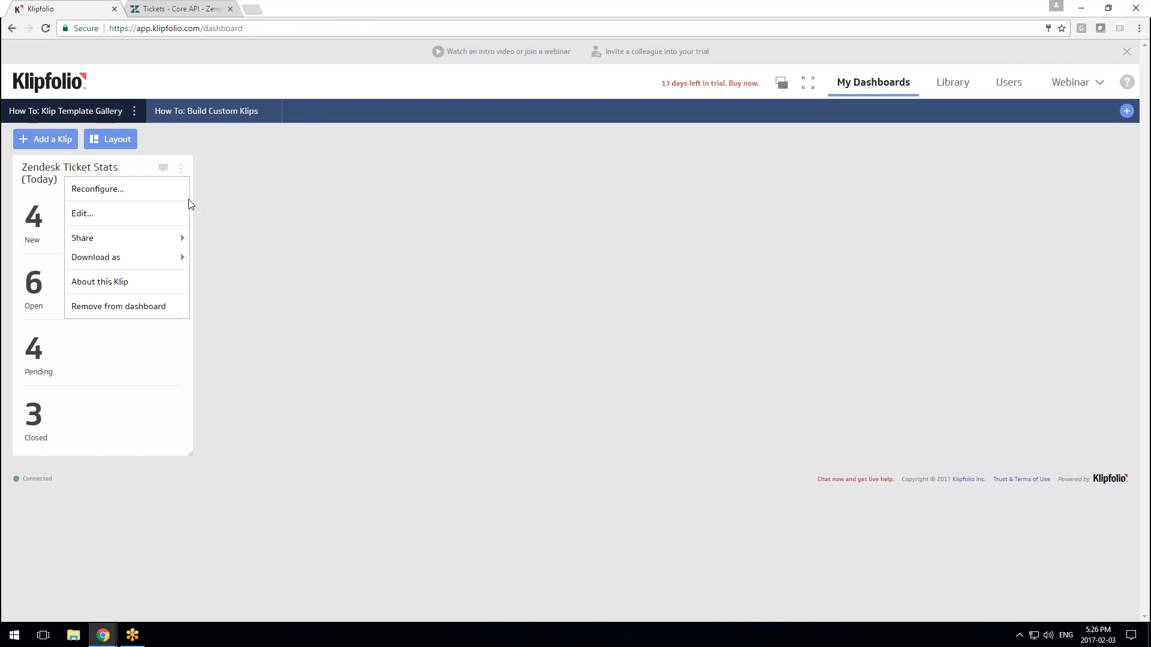
pyautogui.click(163, 216)
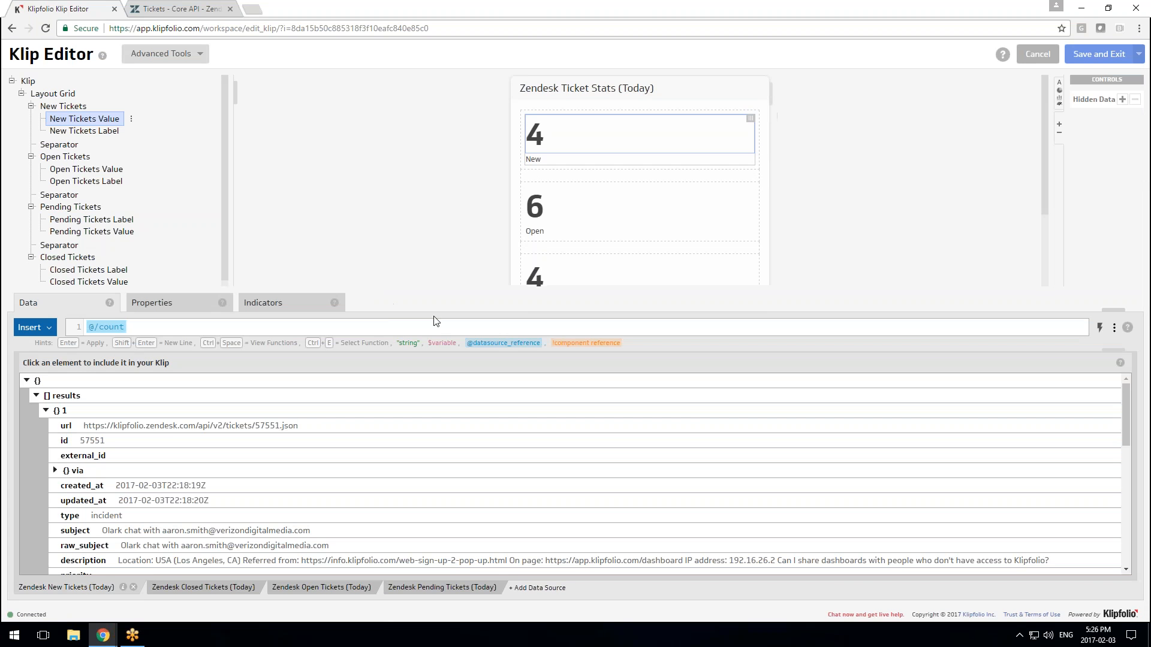
pyautogui.scroll(-2, 658, 256)
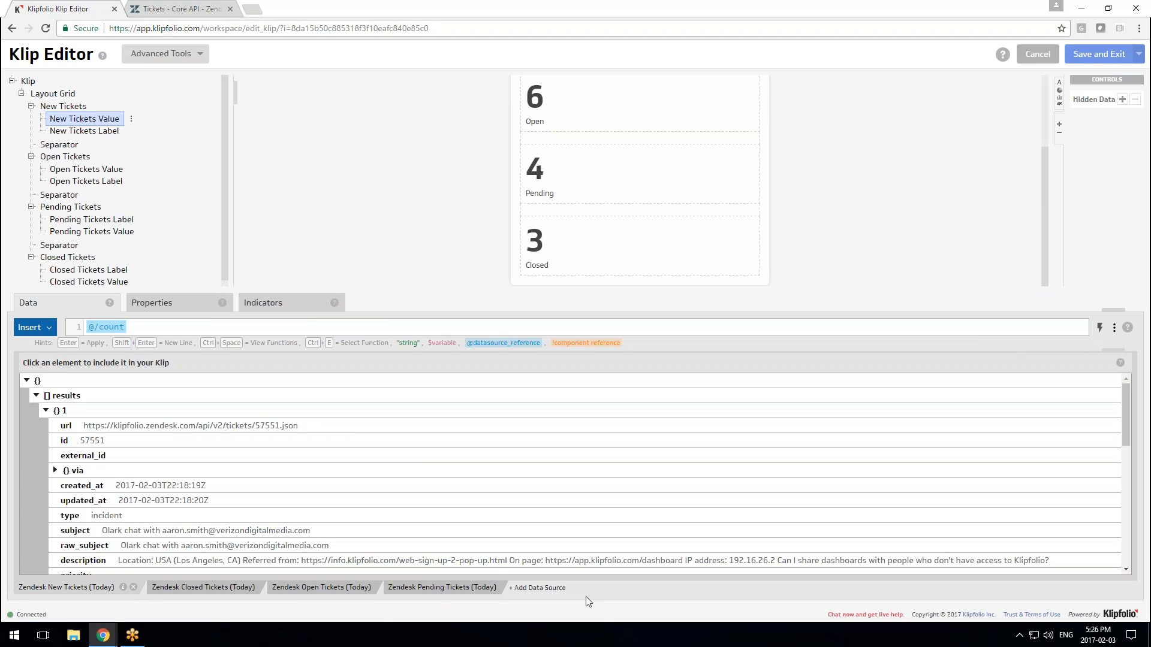
pyautogui.click(475, 589)
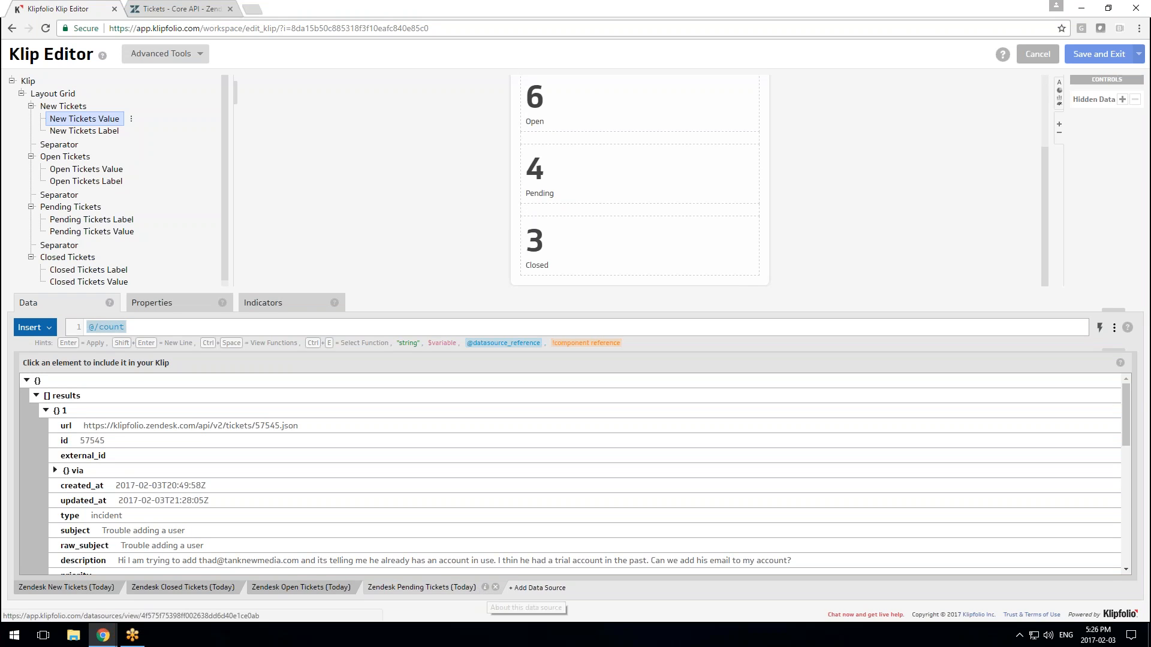
pyautogui.click(485, 587)
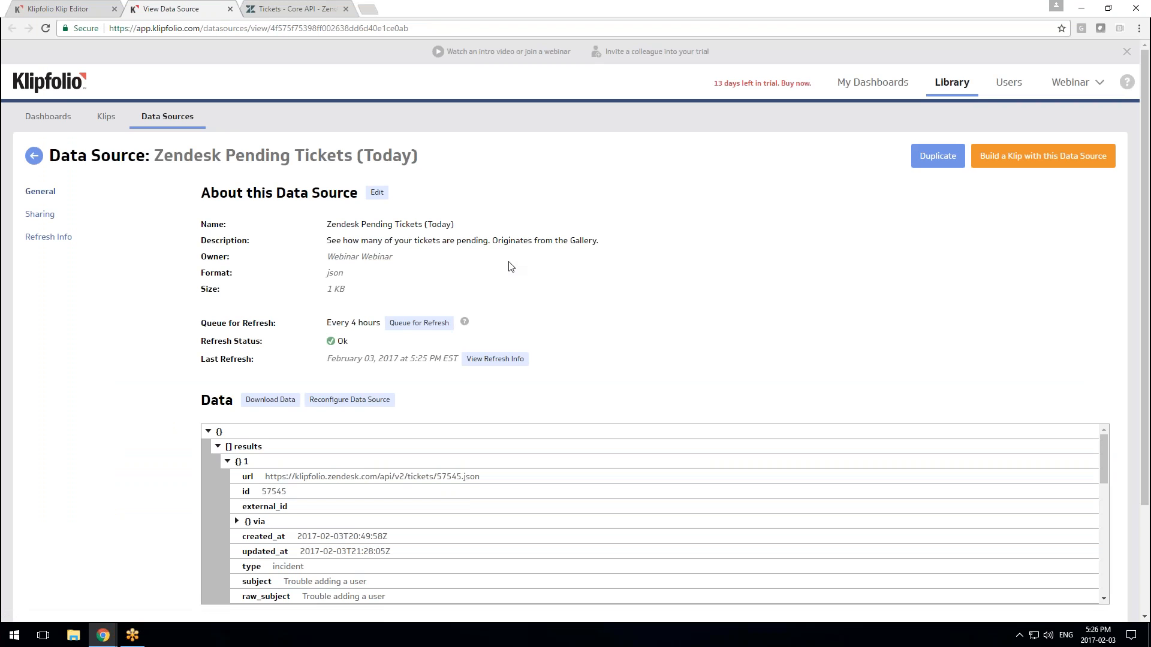
# Duplicate the Pending Tickets source, rename it 'Zendesk Solved Tickets (Today)', save, and begin reconfiguring it
pyautogui.click(934, 158)
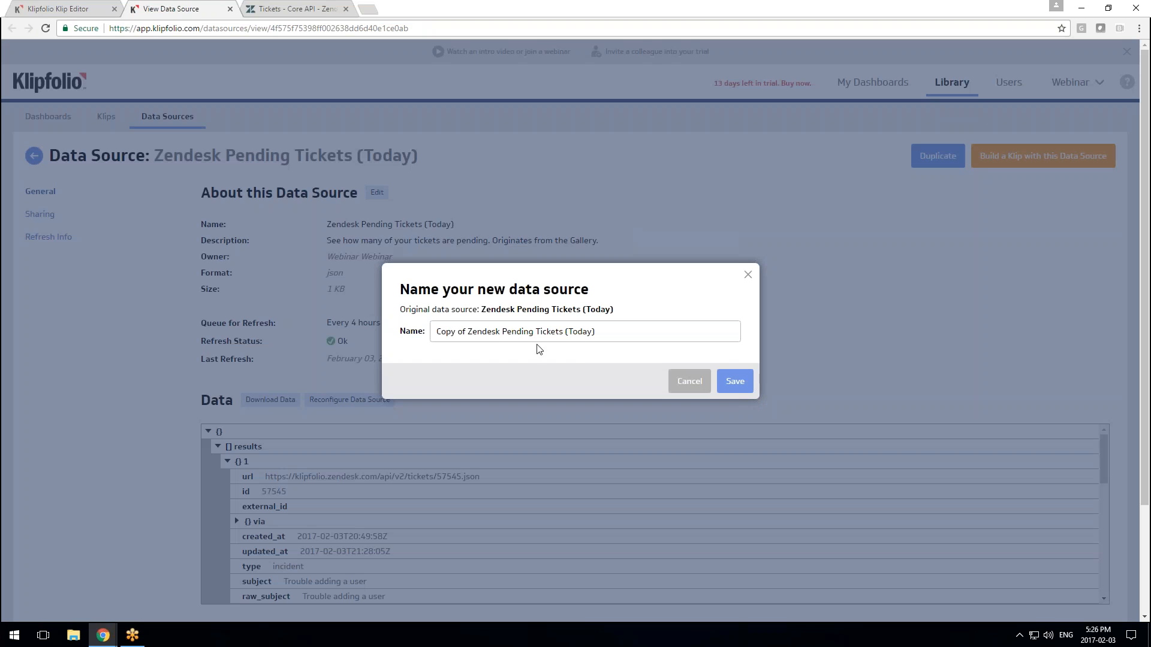
pyautogui.moveTo(472, 334); pyautogui.dragTo(412, 334)
pyautogui.press('BackSpace')
pyautogui.moveTo(502, 332); pyautogui.dragTo(476, 329)
pyautogui.write('Solved')
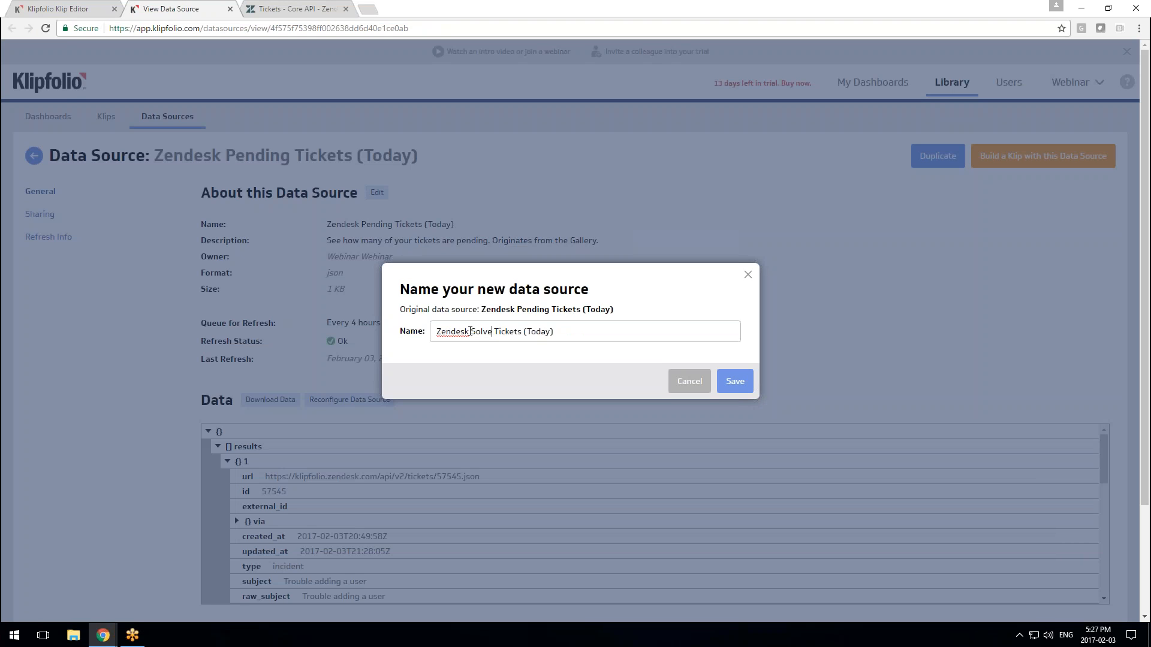
pyautogui.press('XF86AudioLowerVolume')
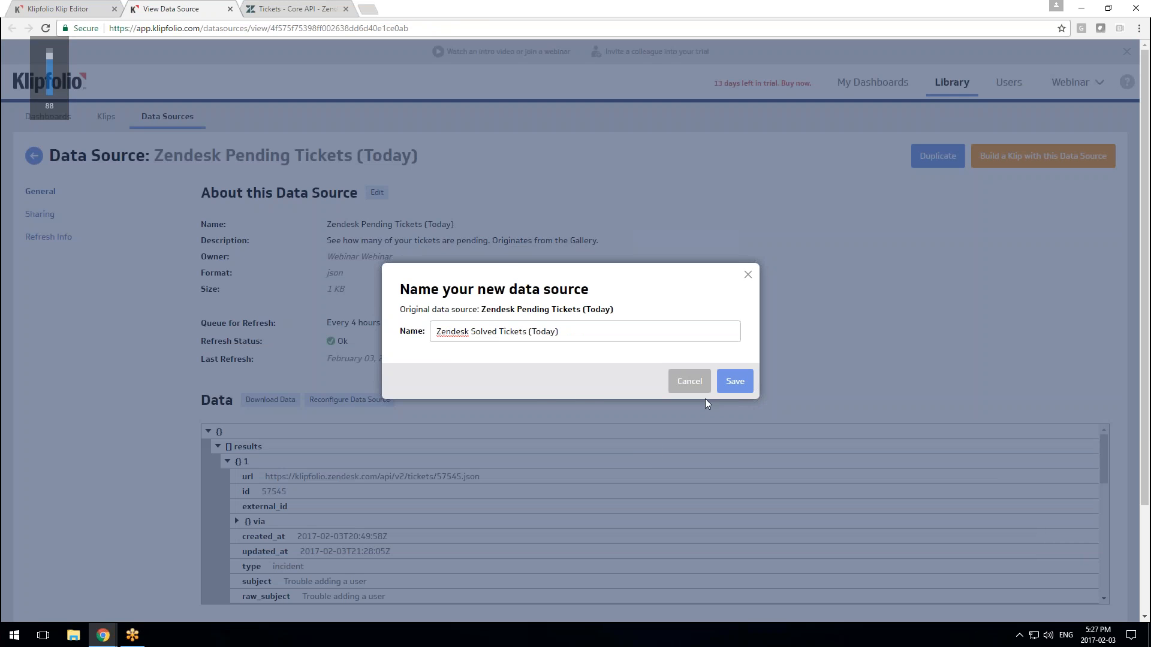
pyautogui.click(739, 383)
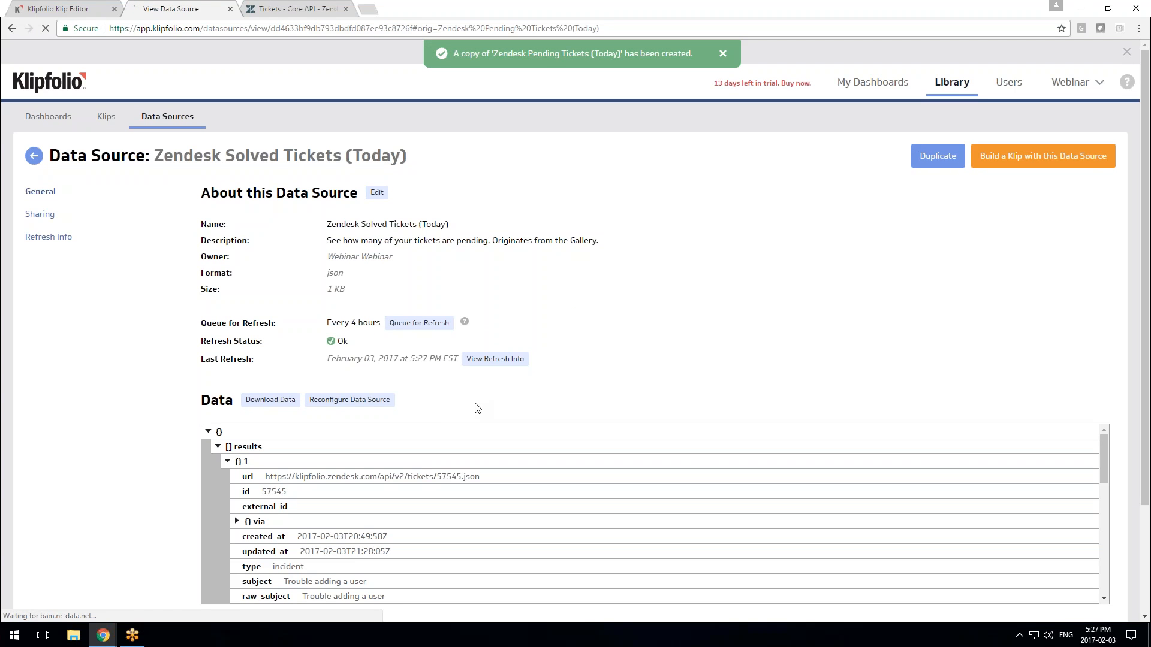
pyautogui.moveTo(164, 157); pyautogui.dragTo(315, 157)
pyautogui.click(350, 399)
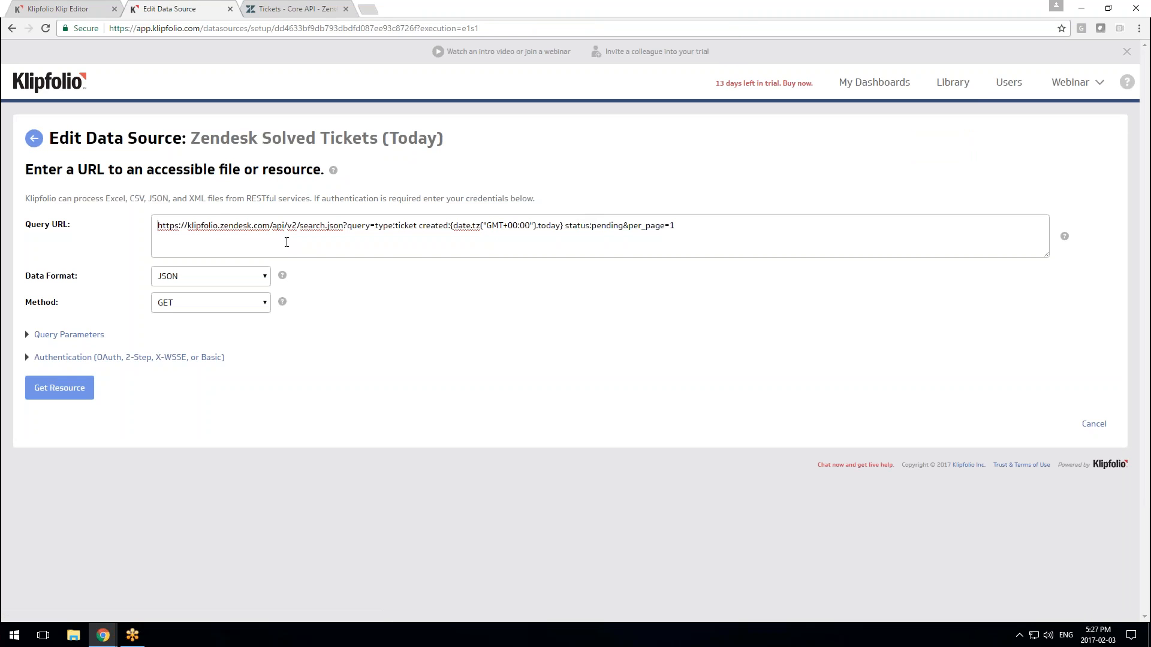
# Change the Zendesk query URL's status from pending to solved and fetch the updated data
pyautogui.moveTo(215, 227); pyautogui.dragTo(596, 227)
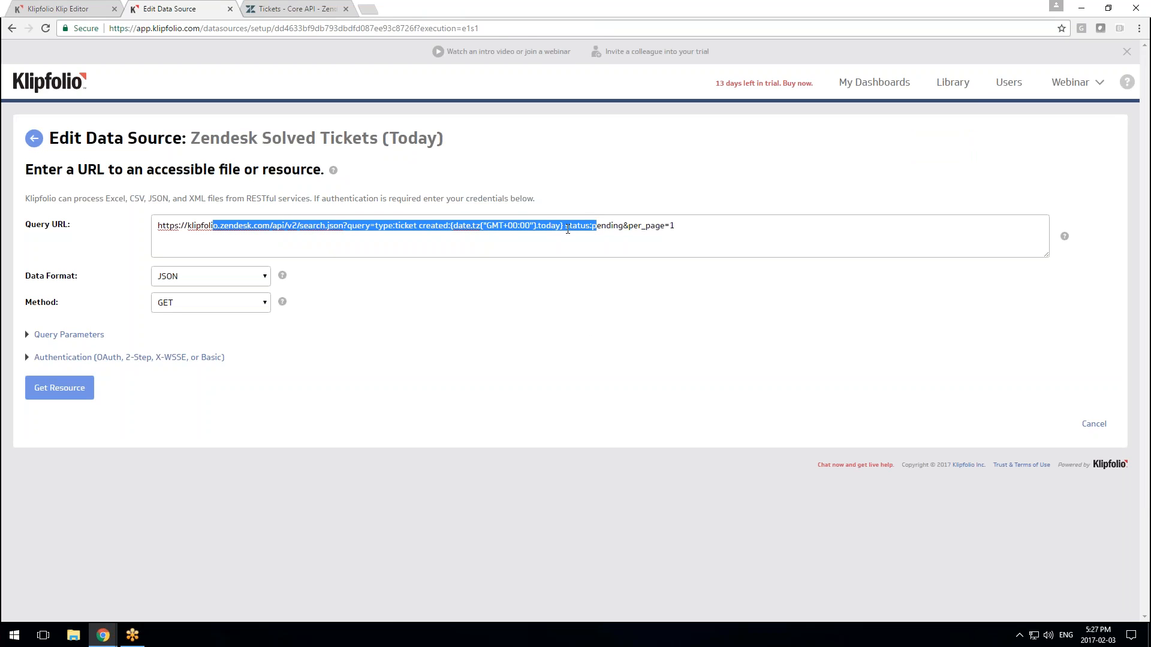
pyautogui.click(611, 225)
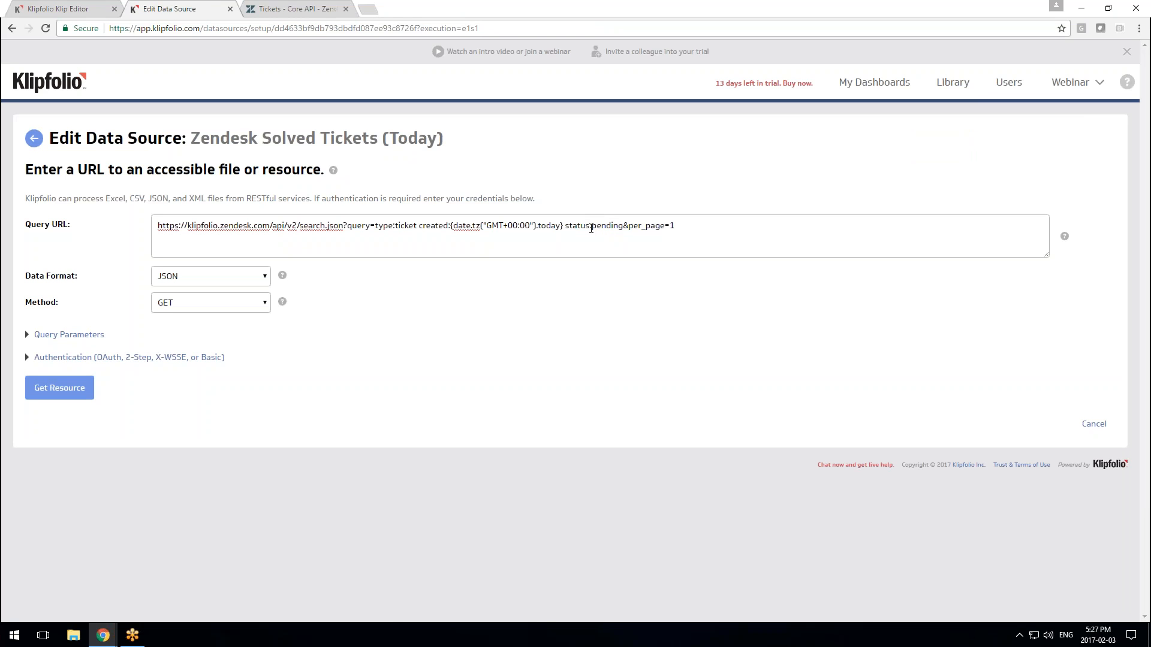
pyautogui.click(592, 227)
pyautogui.moveTo(591, 228); pyautogui.dragTo(623, 227)
pyautogui.click(294, 9)
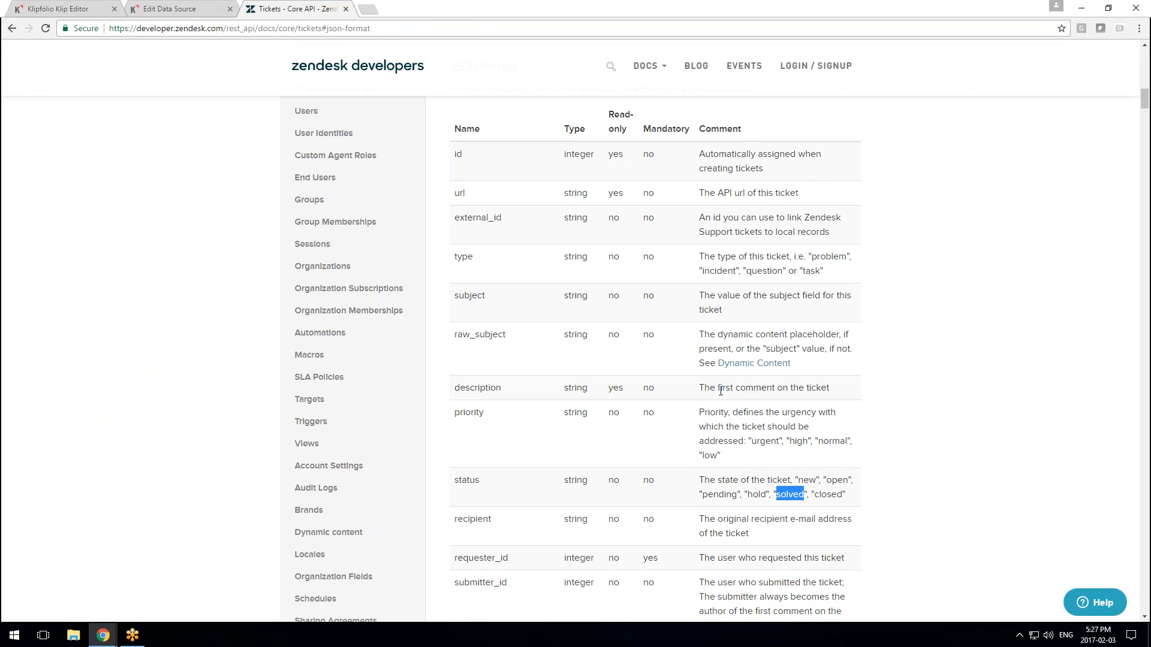
pyautogui.click(162, 9)
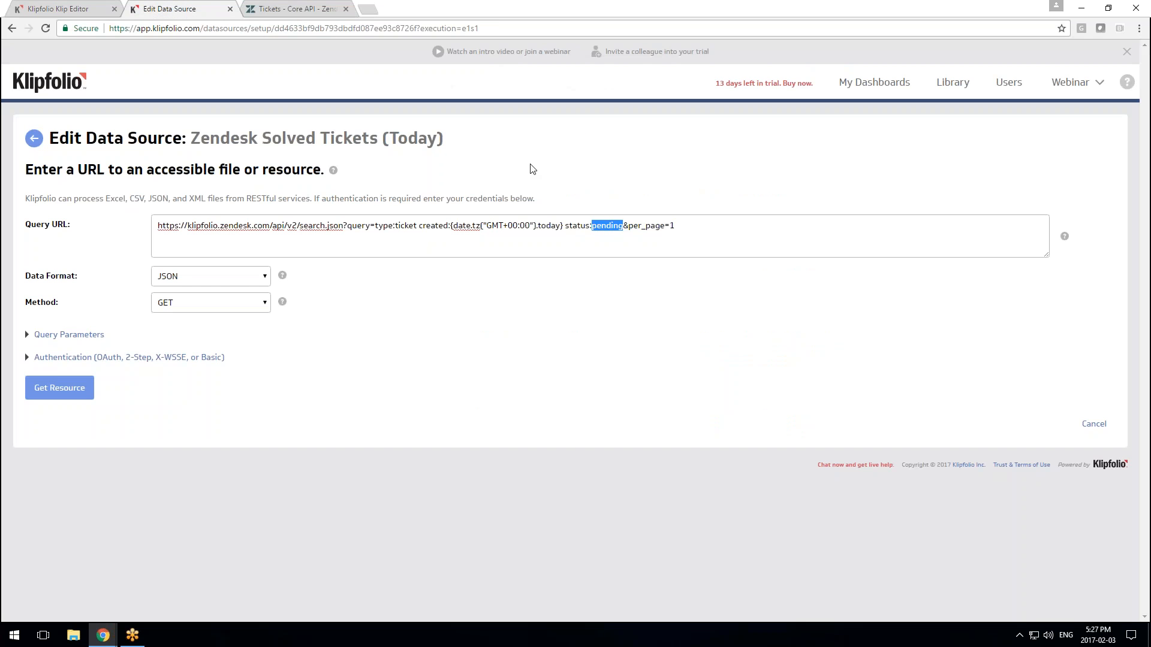
pyautogui.write('solved')
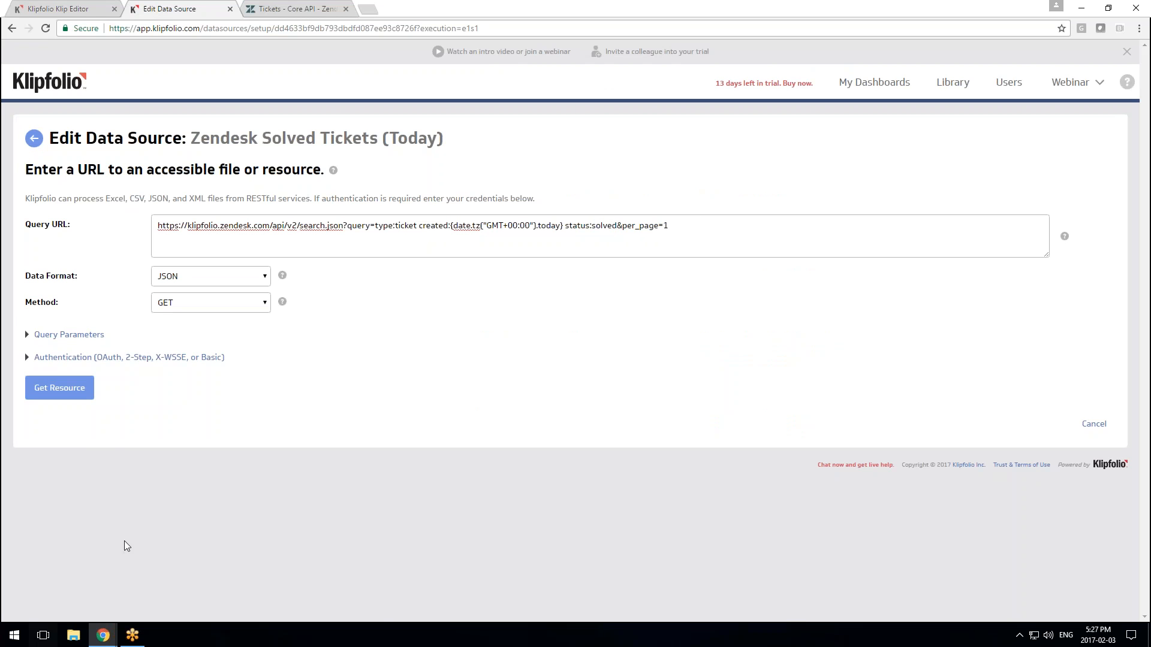
pyautogui.click(66, 396)
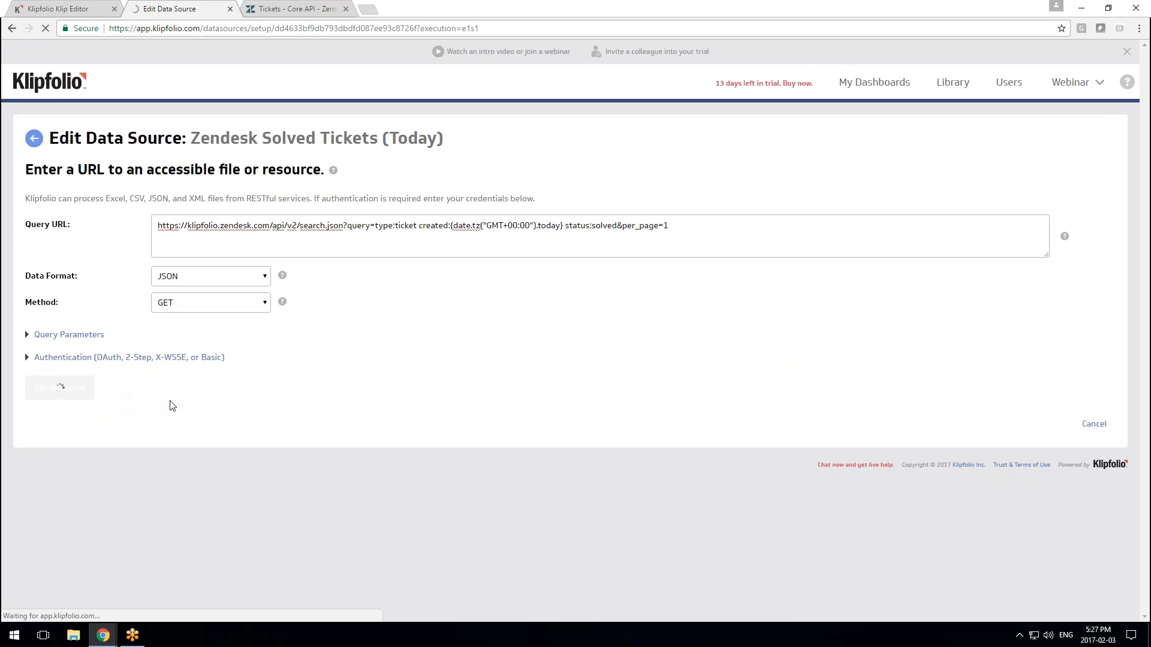
# Save the reconfigured data source and verify its count of 35
pyautogui.scroll(-3, 603, 458)
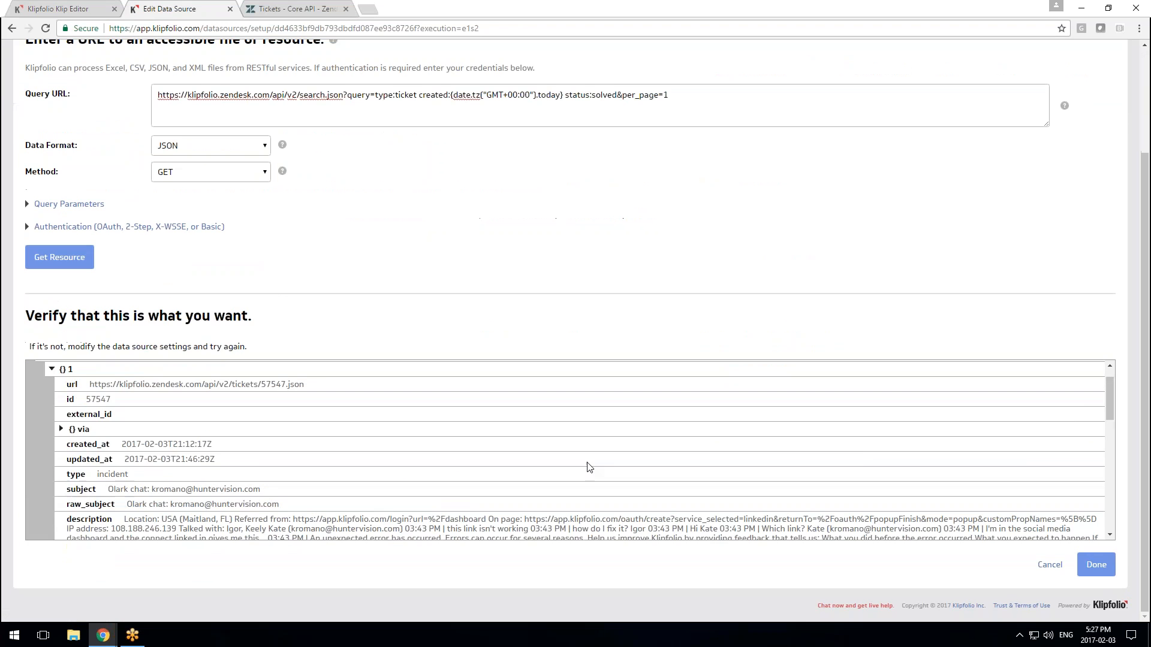
pyautogui.click(1090, 571)
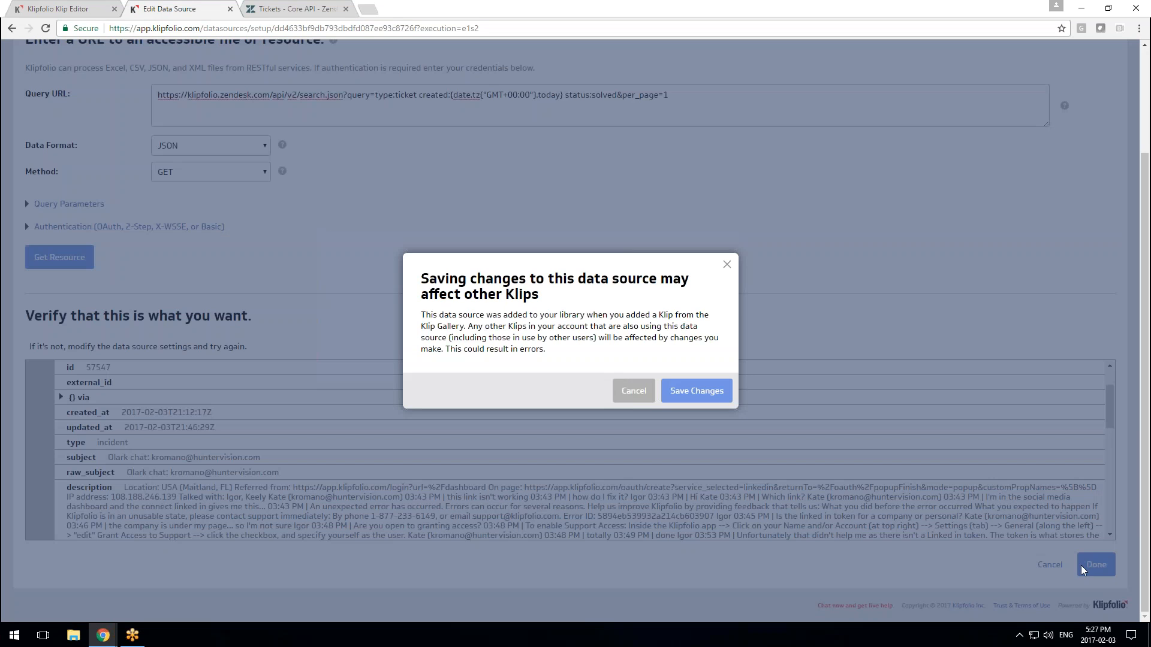
pyautogui.click(697, 393)
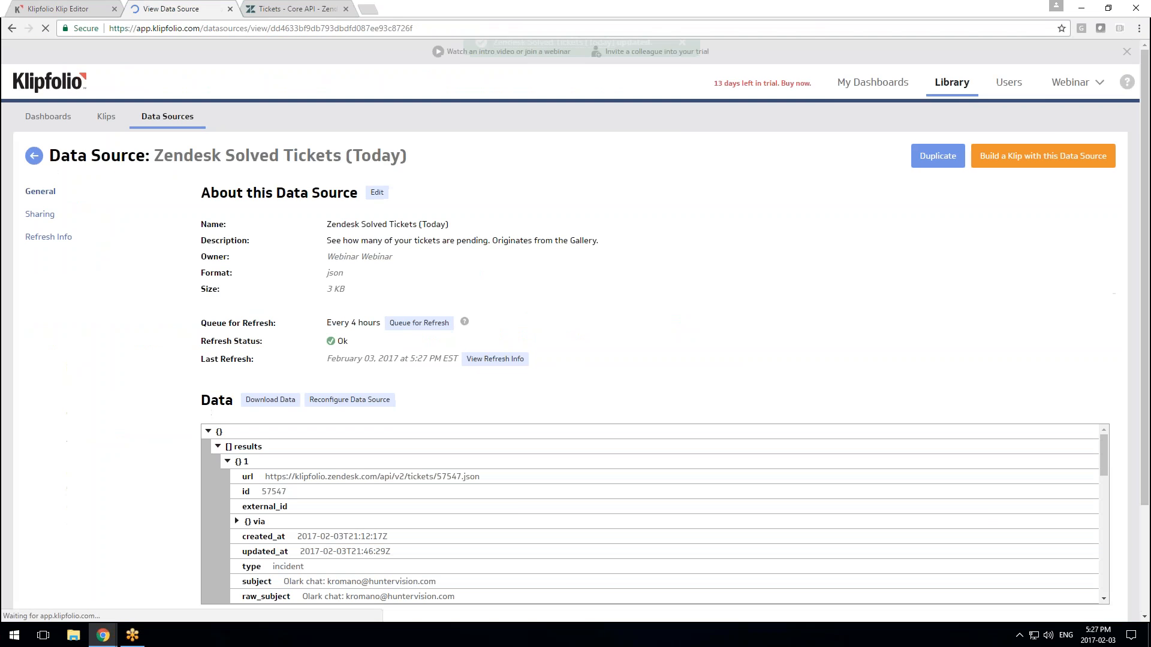
pyautogui.scroll(-3, 477, 496)
pyautogui.scroll(-5, 477, 496)
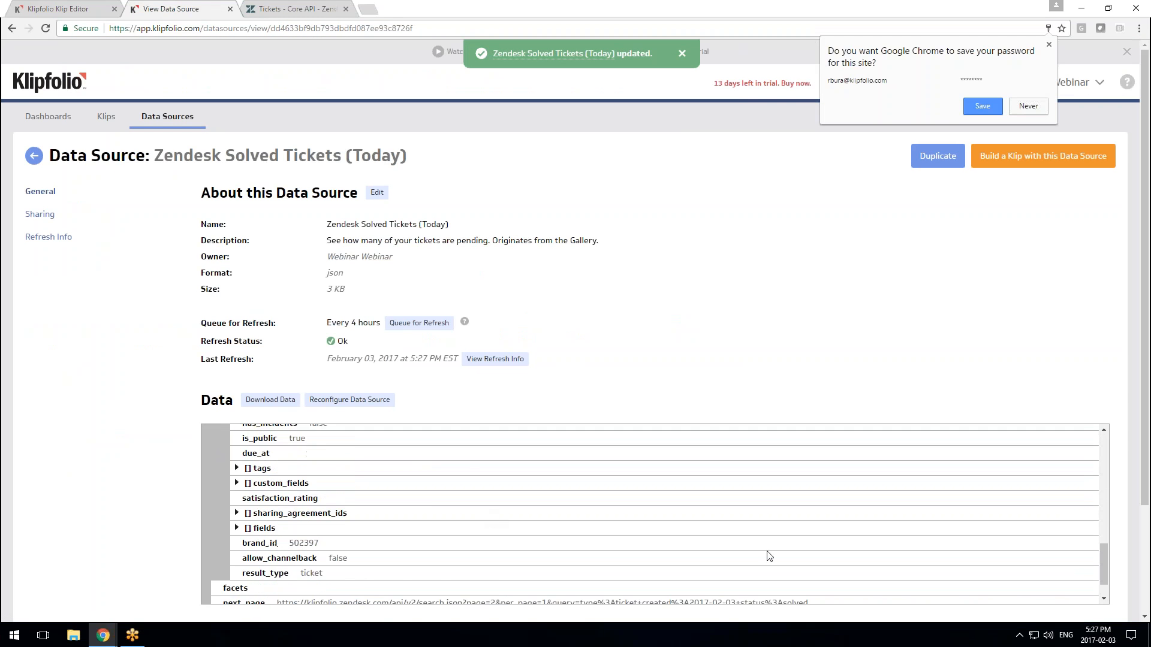
pyautogui.click(48, 9)
# Attach Zendesk Solved Tickets (Today) to the Klip via a 'zen' search and enlarge the preview
pyautogui.click(538, 588)
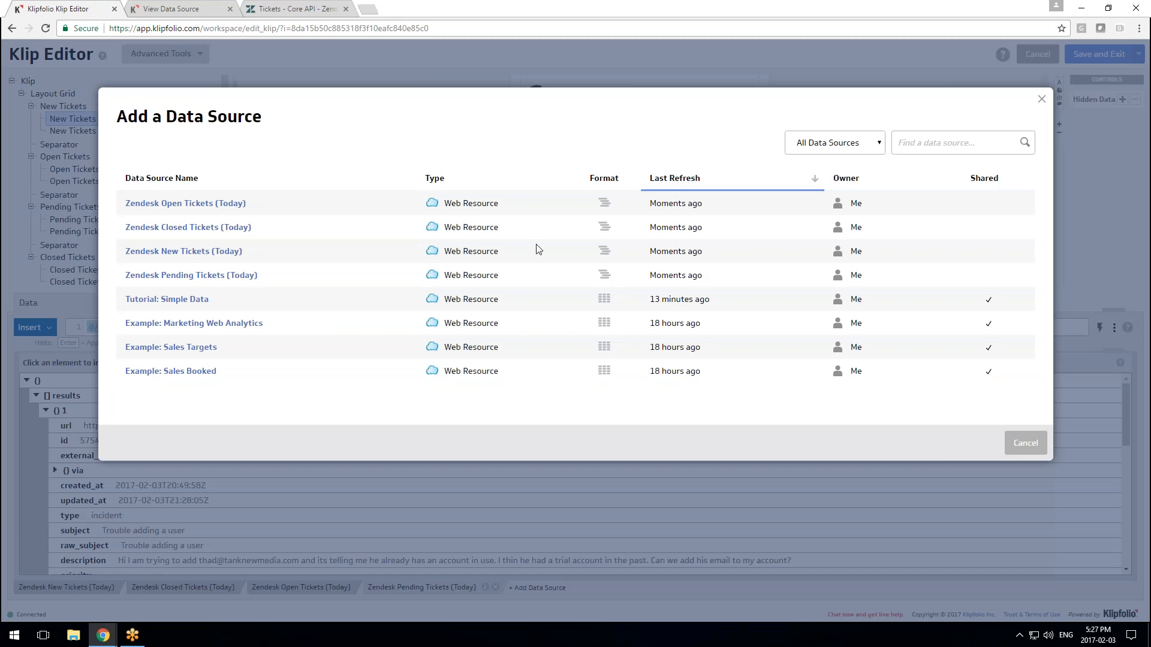
pyautogui.click(944, 147)
pyautogui.write('zen')
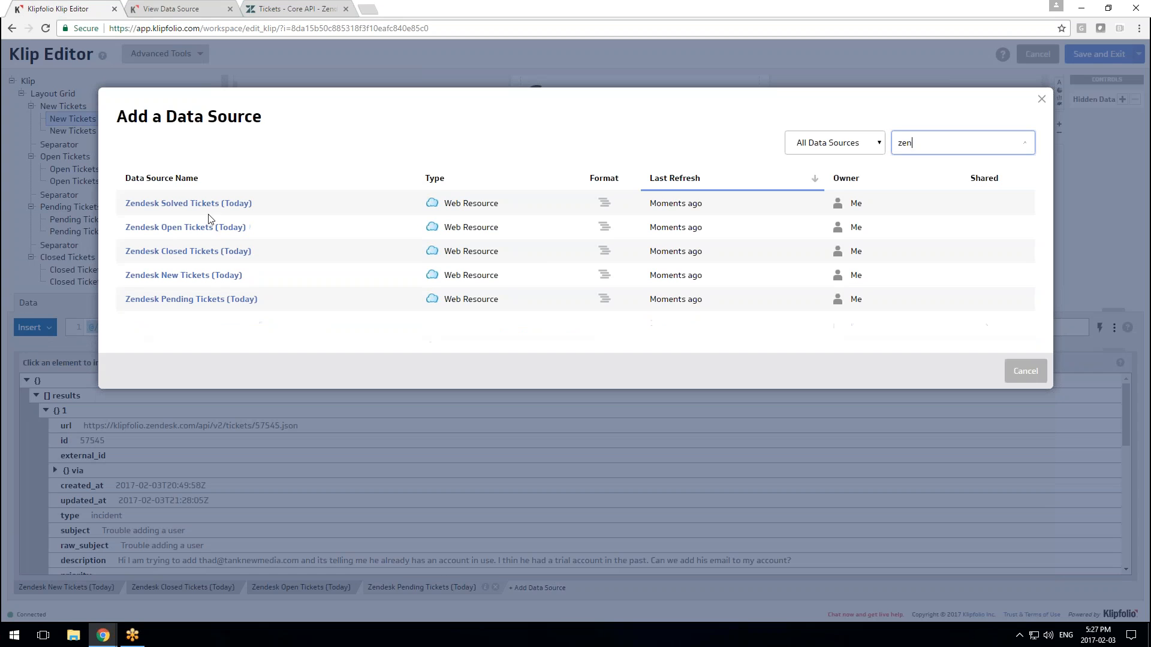
pyautogui.click(189, 203)
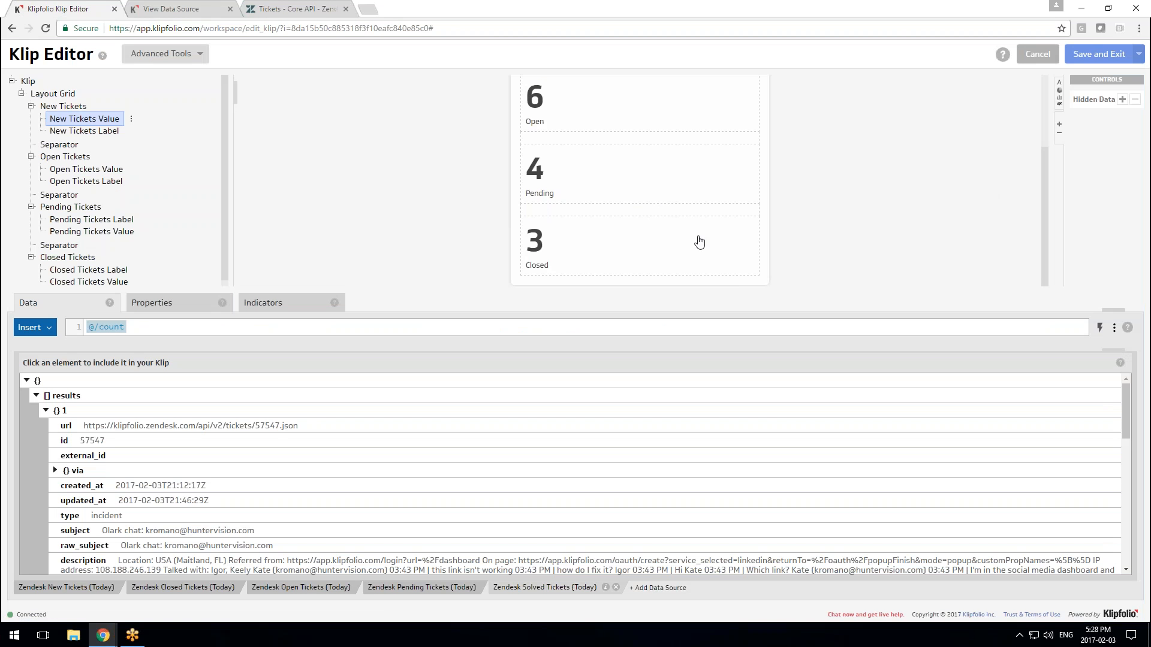
pyautogui.moveTo(1110, 307); pyautogui.dragTo(1110, 366)
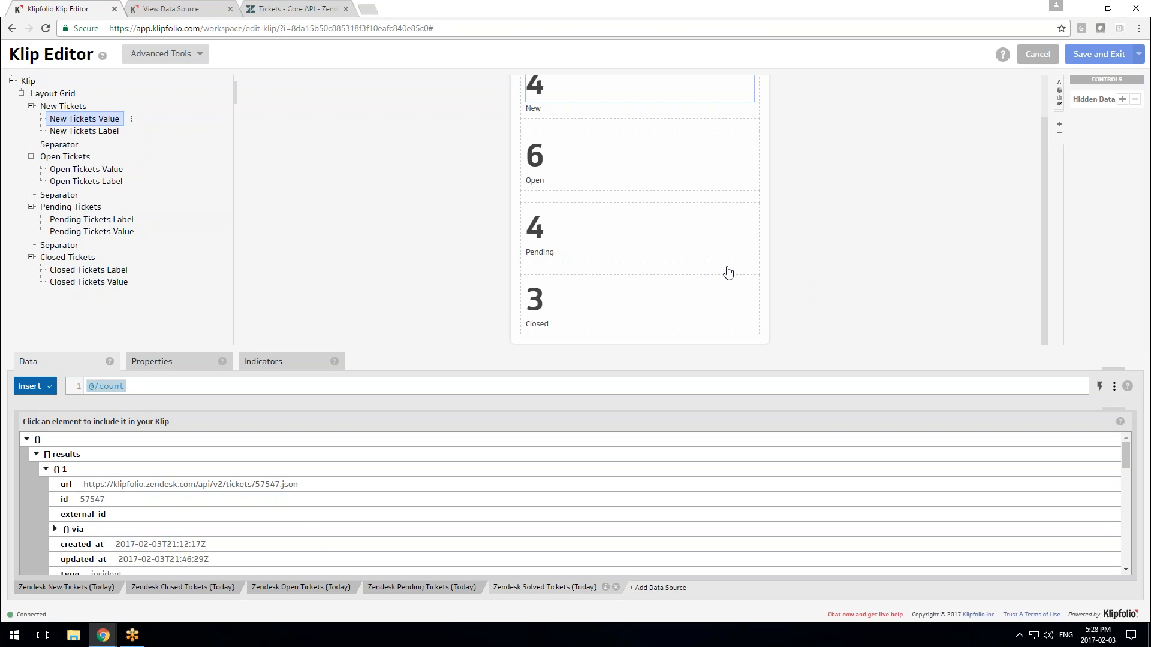
pyautogui.scroll(1, 722, 268)
# Increase the Klip's layout grid to 9 rows
pyautogui.click(60, 94)
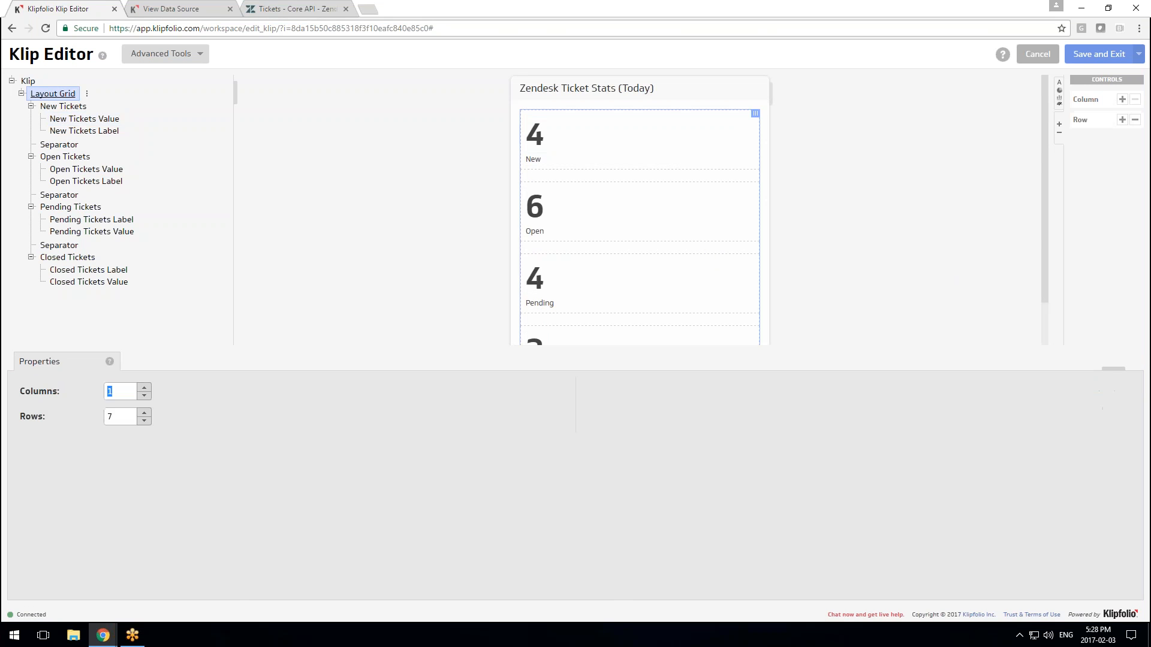
pyautogui.click(145, 412)
pyautogui.click(145, 413)
pyautogui.scroll(-2, 794, 200)
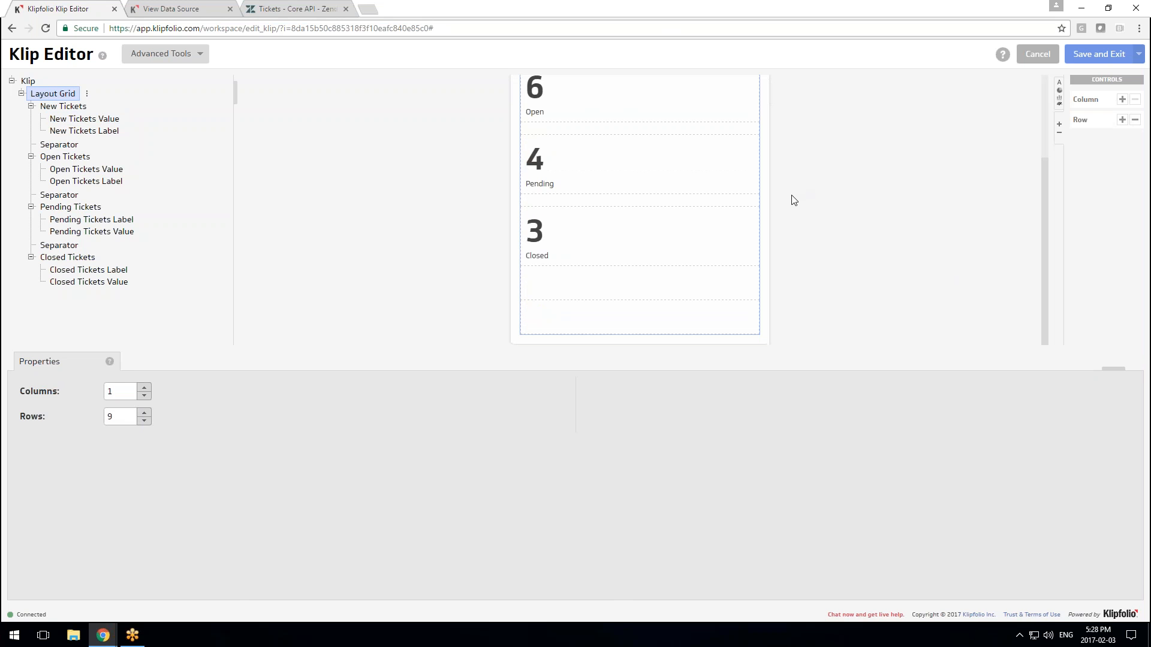
# Copy the separator under Pending and paste it into the empty cell below Closed
pyautogui.click(596, 202)
pyautogui.rightClick(597, 201)
pyautogui.click(624, 258)
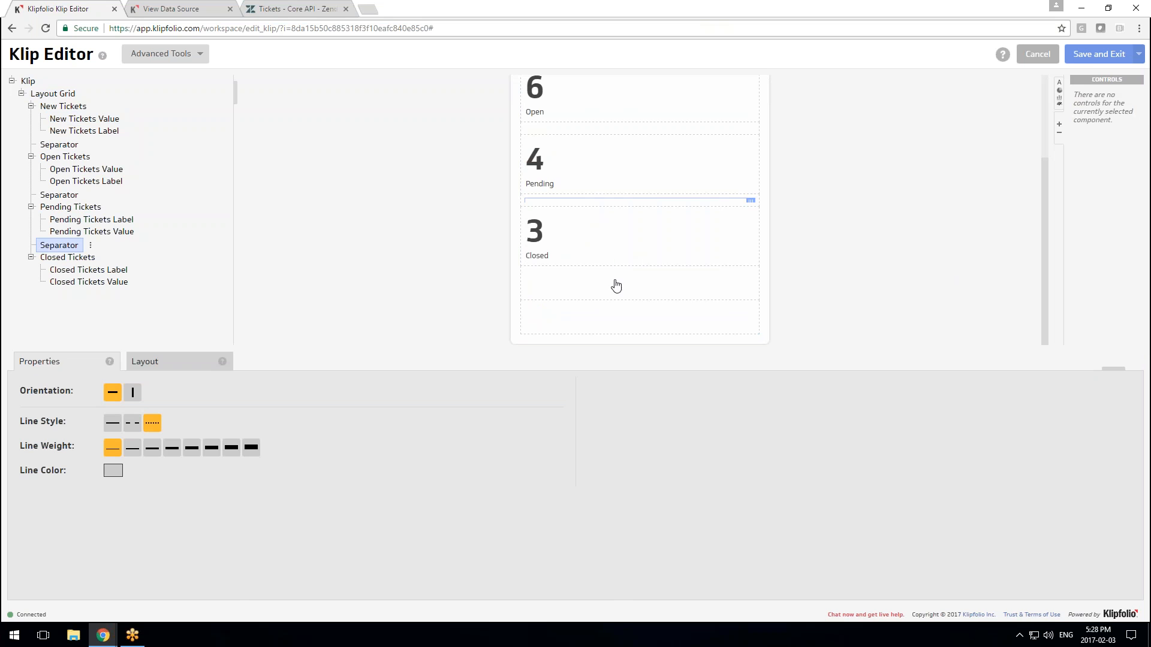
pyautogui.click(614, 286)
pyautogui.rightClick(616, 281)
pyautogui.click(633, 330)
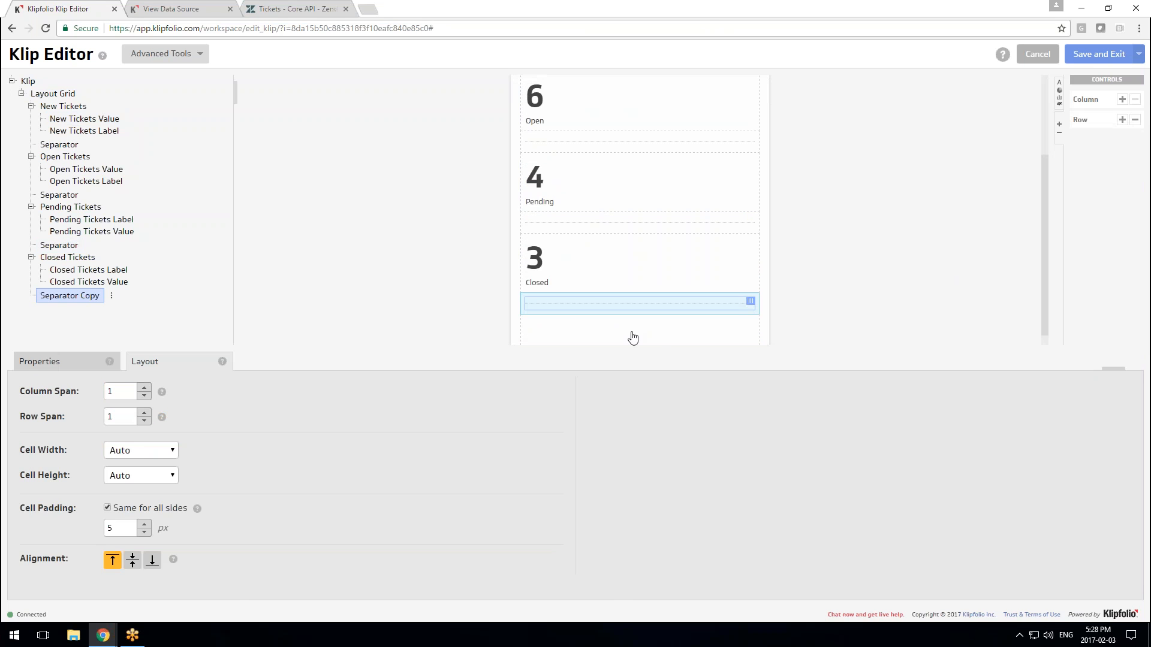
pyautogui.click(661, 327)
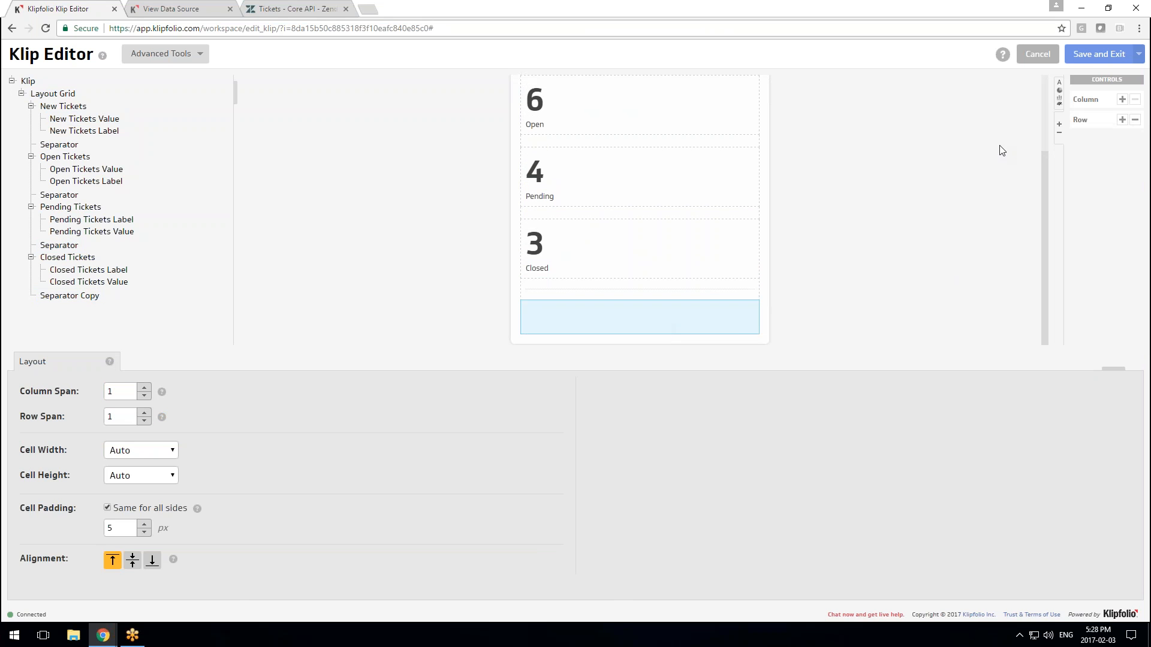
pyautogui.click(1058, 91)
pyautogui.scroll(-3, 1094, 269)
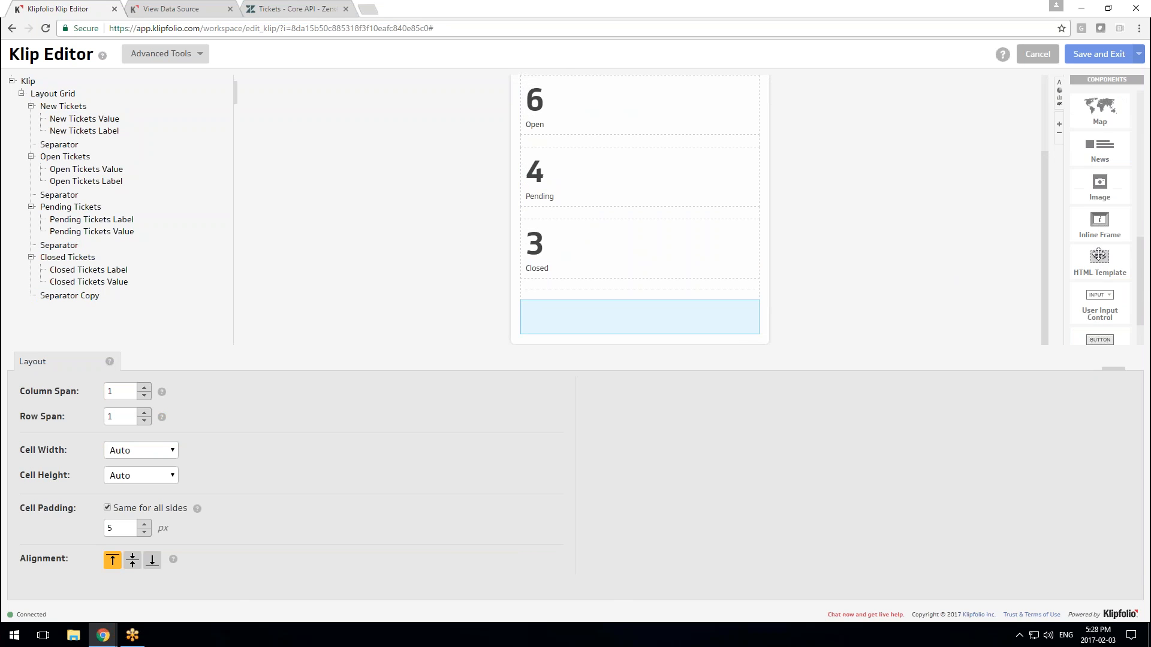
pyautogui.scroll(8, 1101, 240)
# Place a Value Pair in the empty bottom cell showing the ticket count 35
pyautogui.moveTo(1109, 195); pyautogui.dragTo(609, 312)
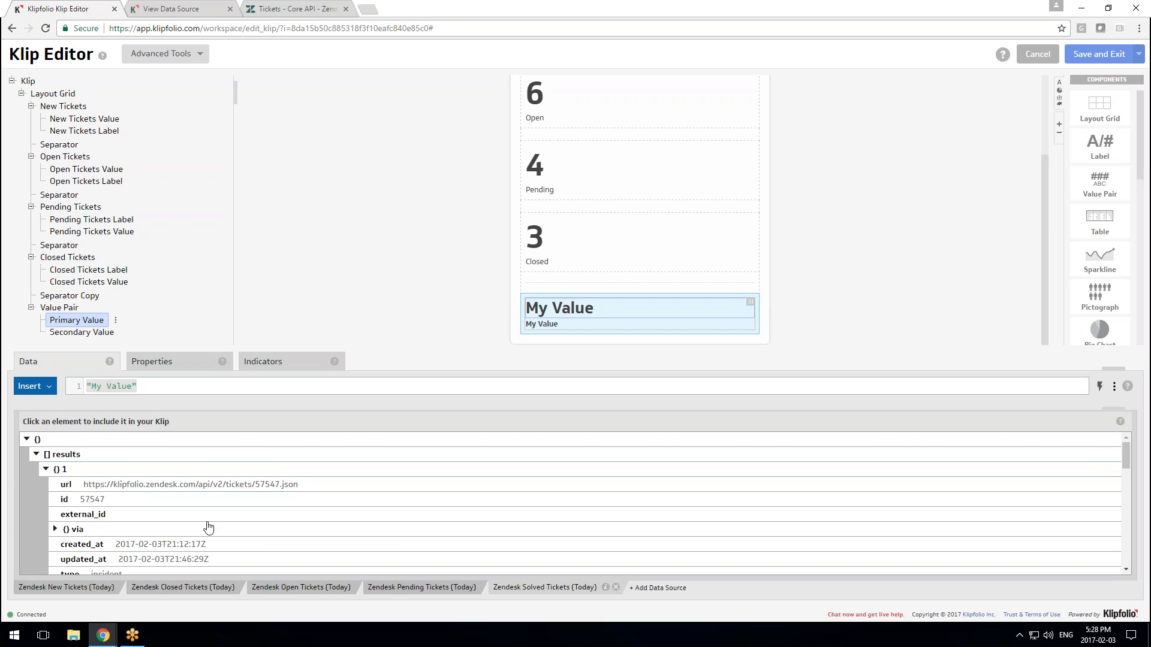
pyautogui.scroll(-5, 174, 534)
pyautogui.scroll(-5, 139, 539)
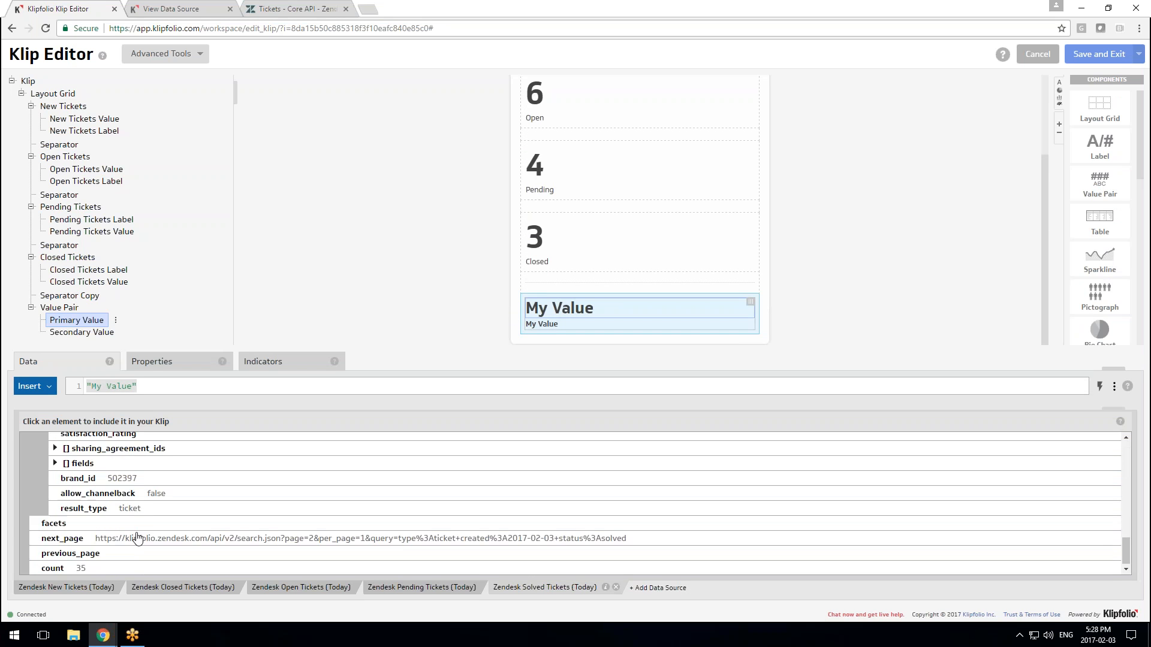
pyautogui.click(86, 568)
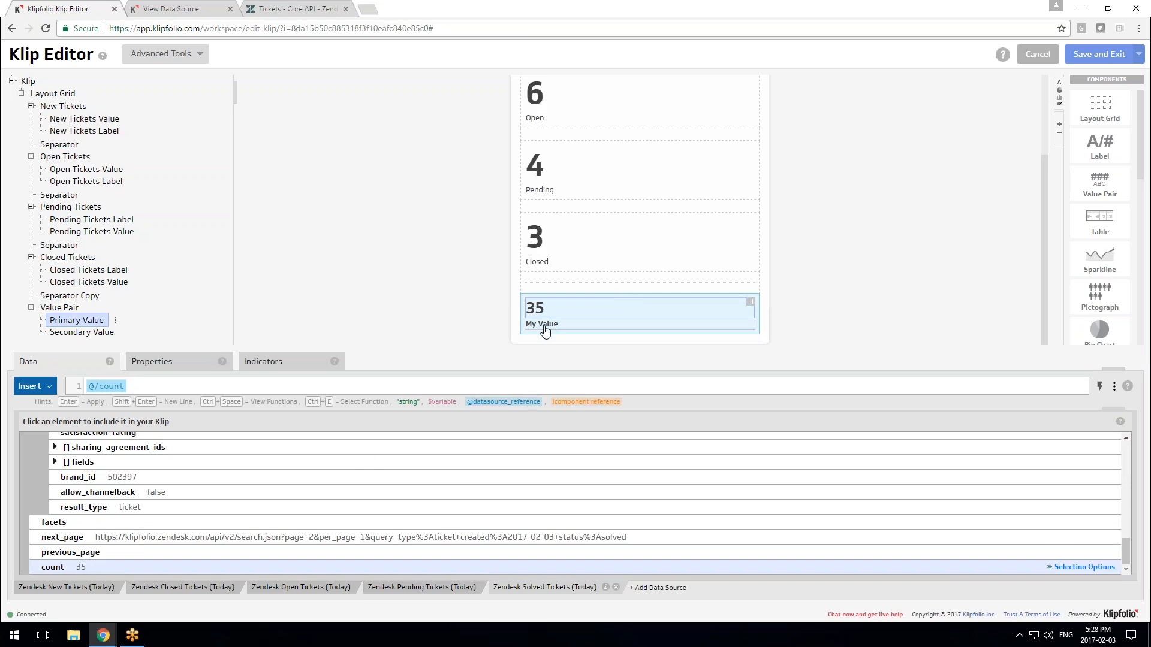
# Rename the value pair's 'My Value' label to 'Solved'
pyautogui.click(541, 327)
pyautogui.click(134, 385)
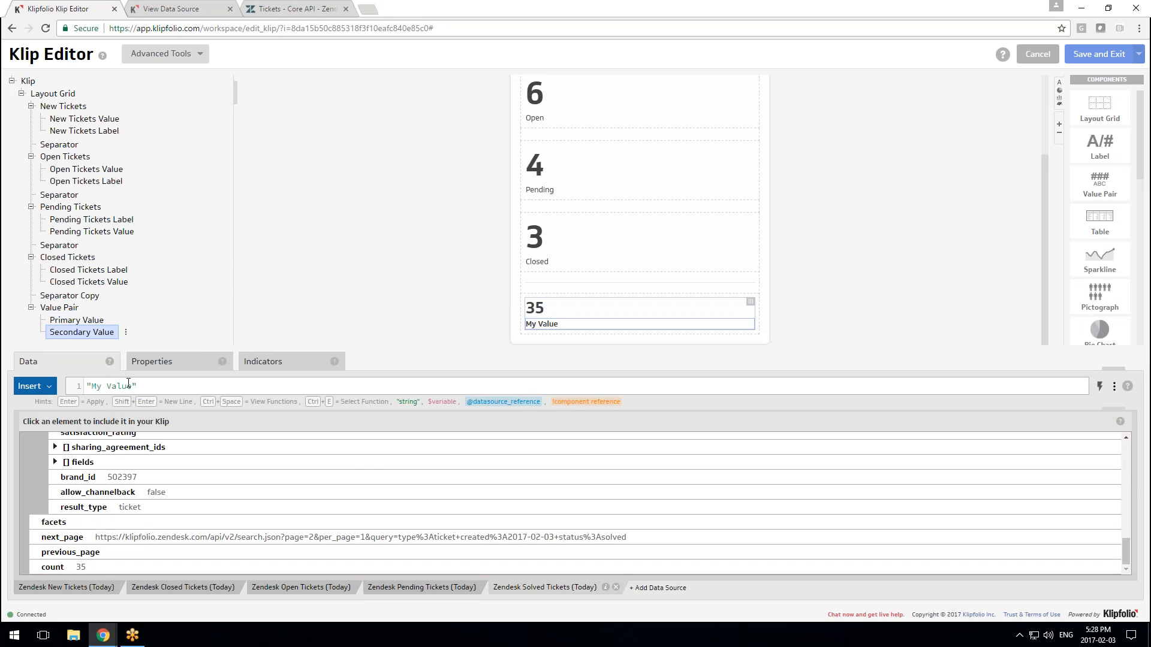
pyautogui.moveTo(131, 383); pyautogui.dragTo(99, 386)
pyautogui.press('BackSpace')
pyautogui.press('BackSpace')
pyautogui.write('Solved')
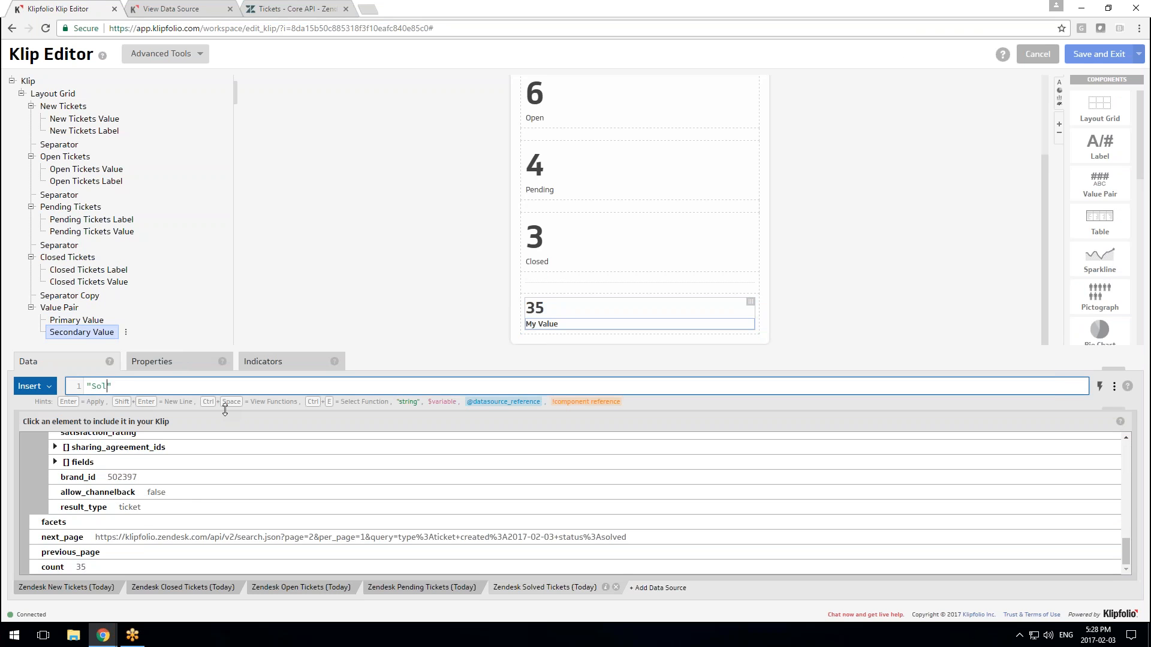
pyautogui.click(556, 313)
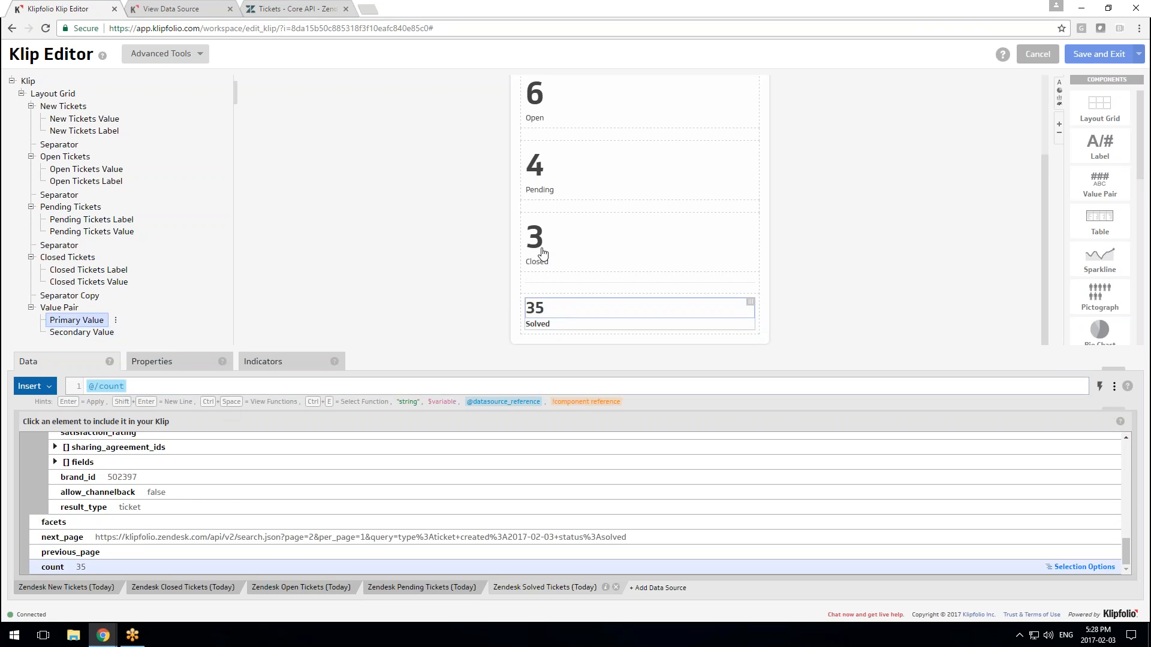
# Set the 35 primary value's font size to Large, keeping Left alignment
pyautogui.click(186, 366)
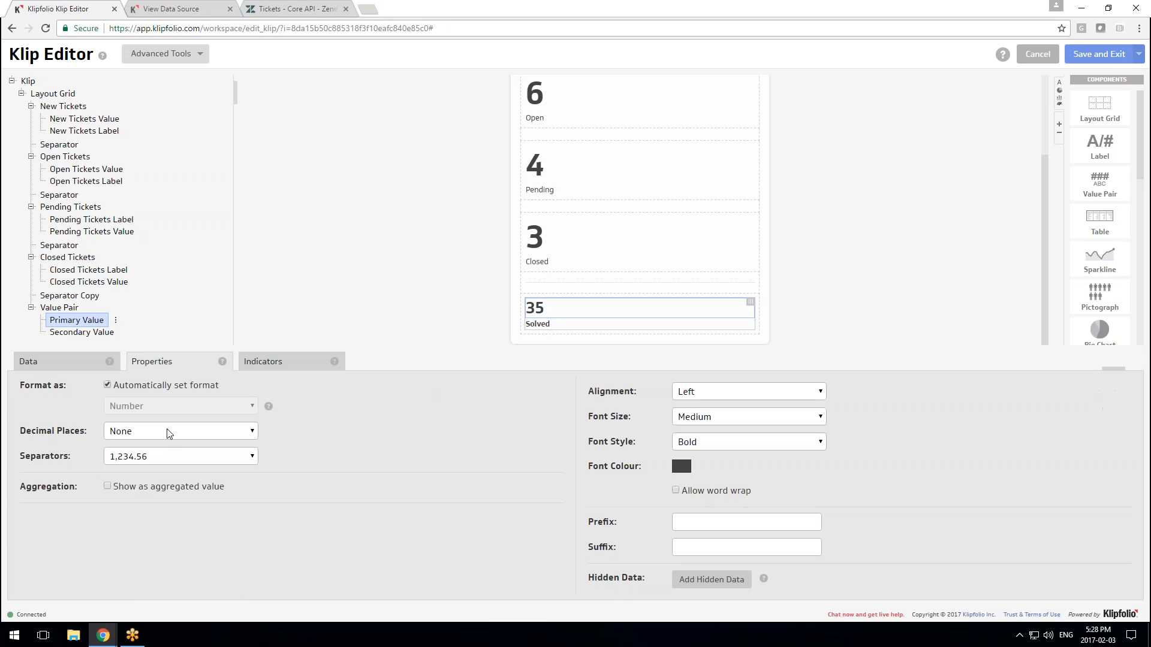
pyautogui.click(702, 392)
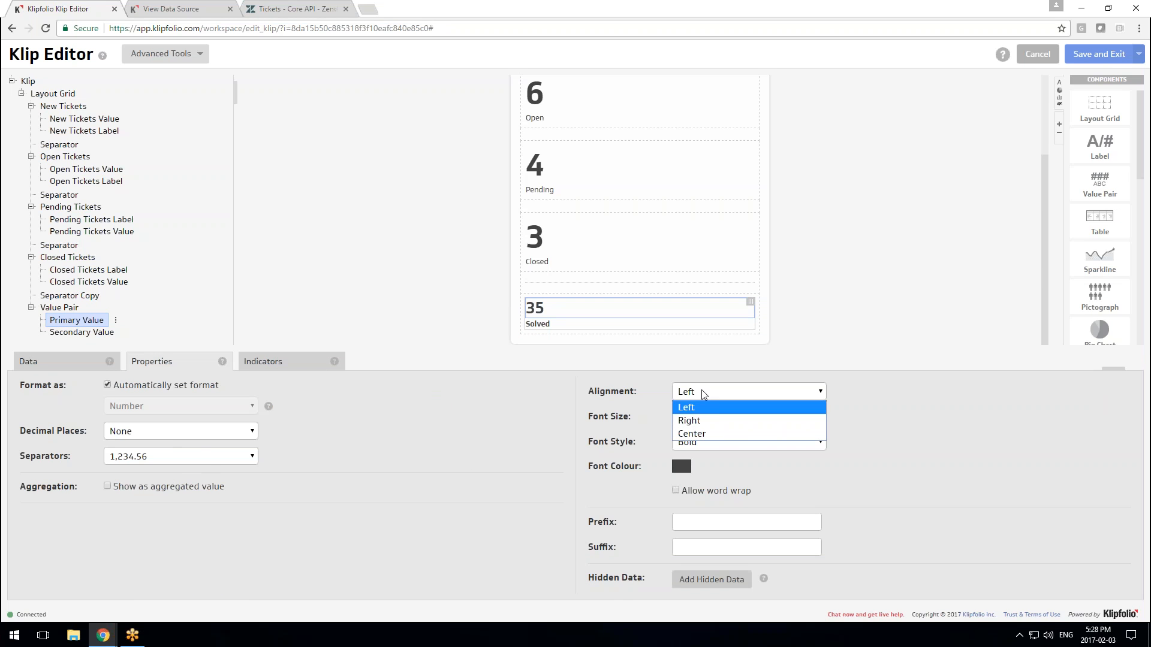
pyautogui.click(966, 423)
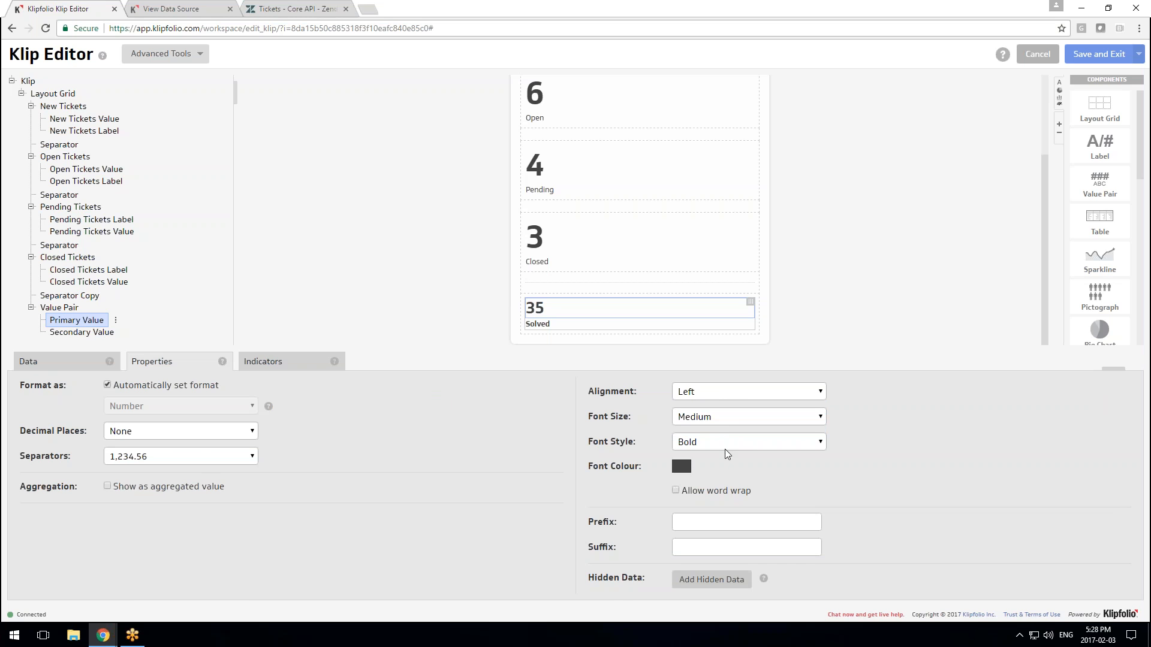
pyautogui.click(729, 423)
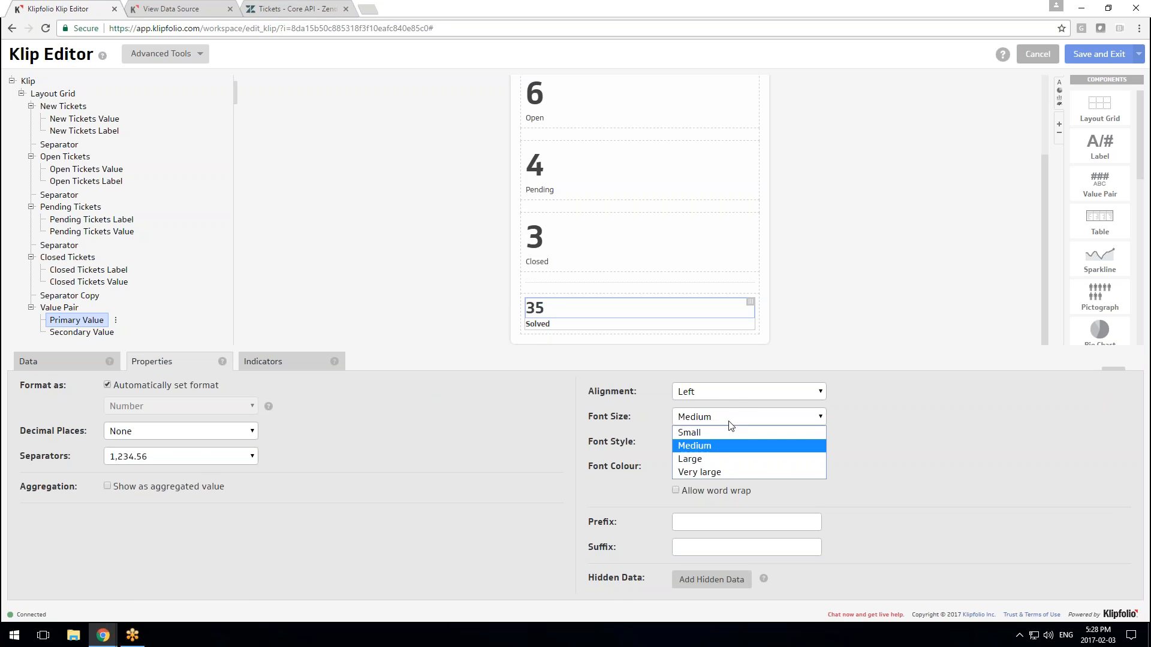
pyautogui.click(718, 459)
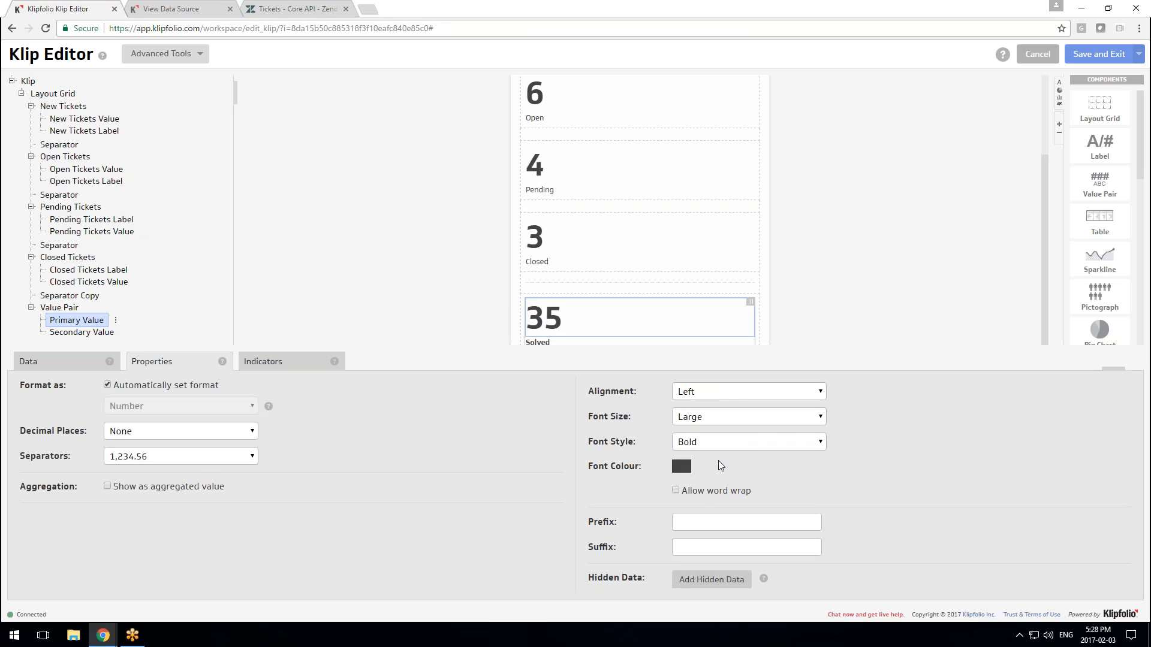
# Make the Solved label Regular weight, then save and exit the Klip
pyautogui.click(557, 326)
pyautogui.click(186, 519)
pyautogui.click(181, 530)
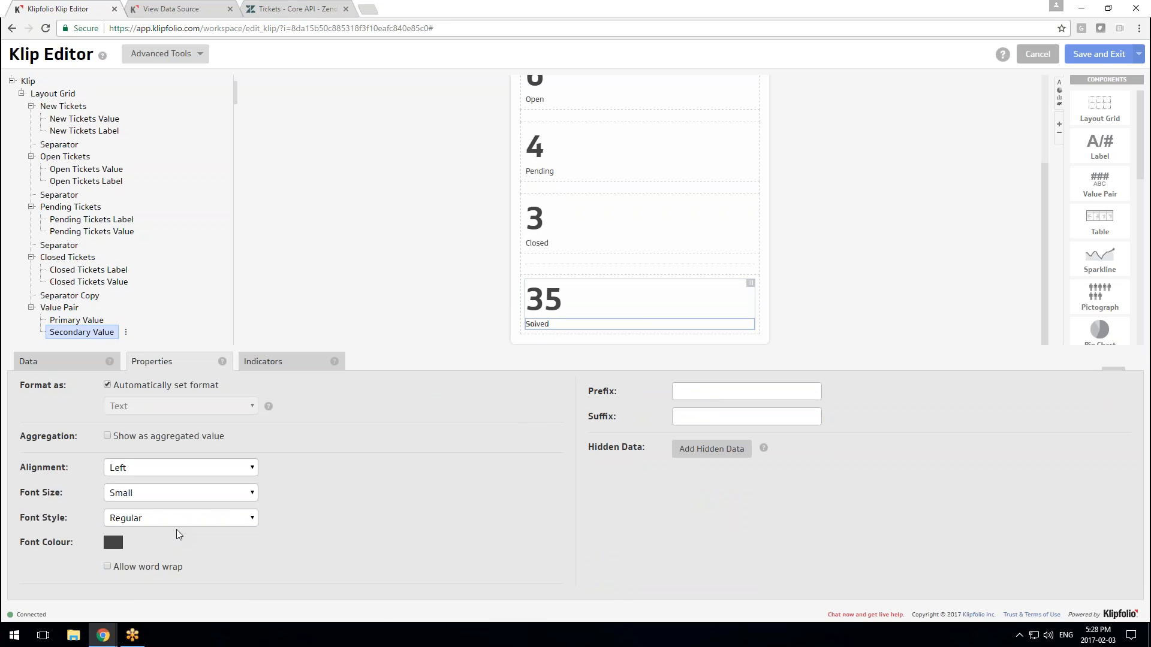
pyautogui.click(1083, 55)
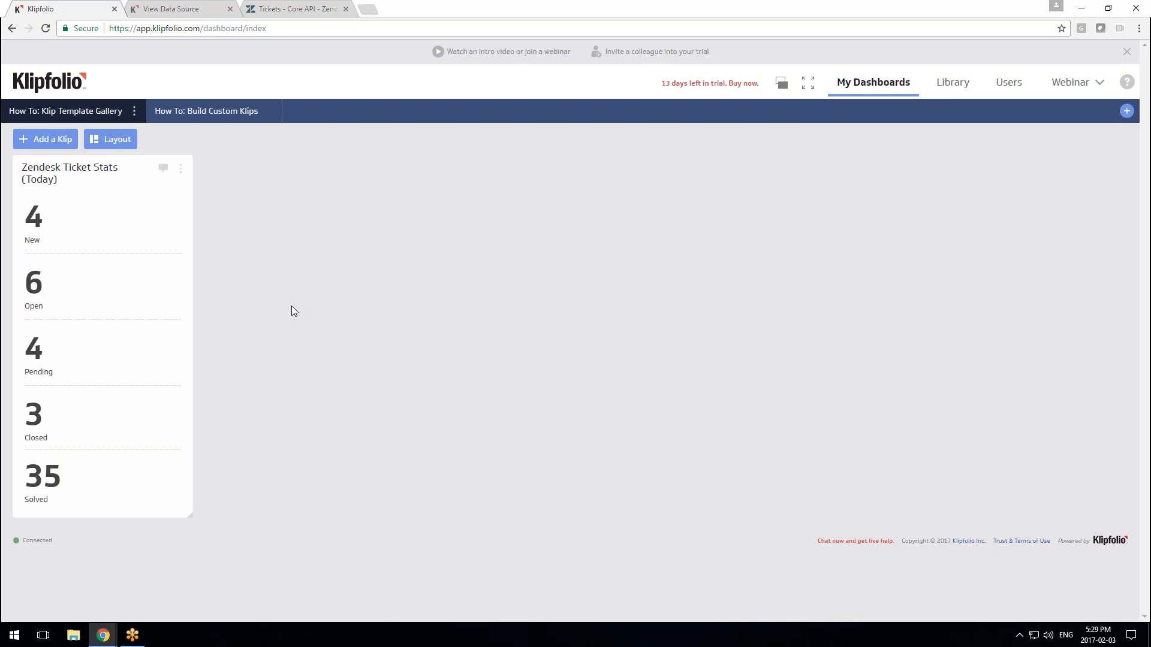
# Go to the Library after reviewing the Klip's 35 Solved entry
pyautogui.click(968, 90)
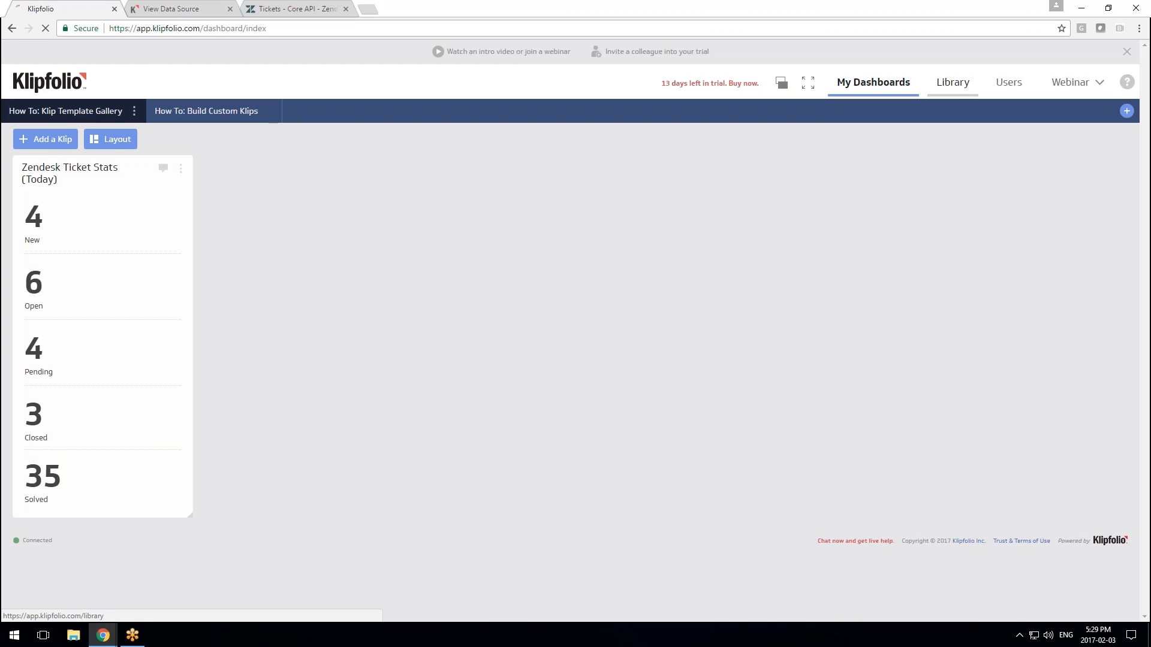
# Start a new data source from the Library's data sources list and browse the Connector Gallery
pyautogui.click(168, 116)
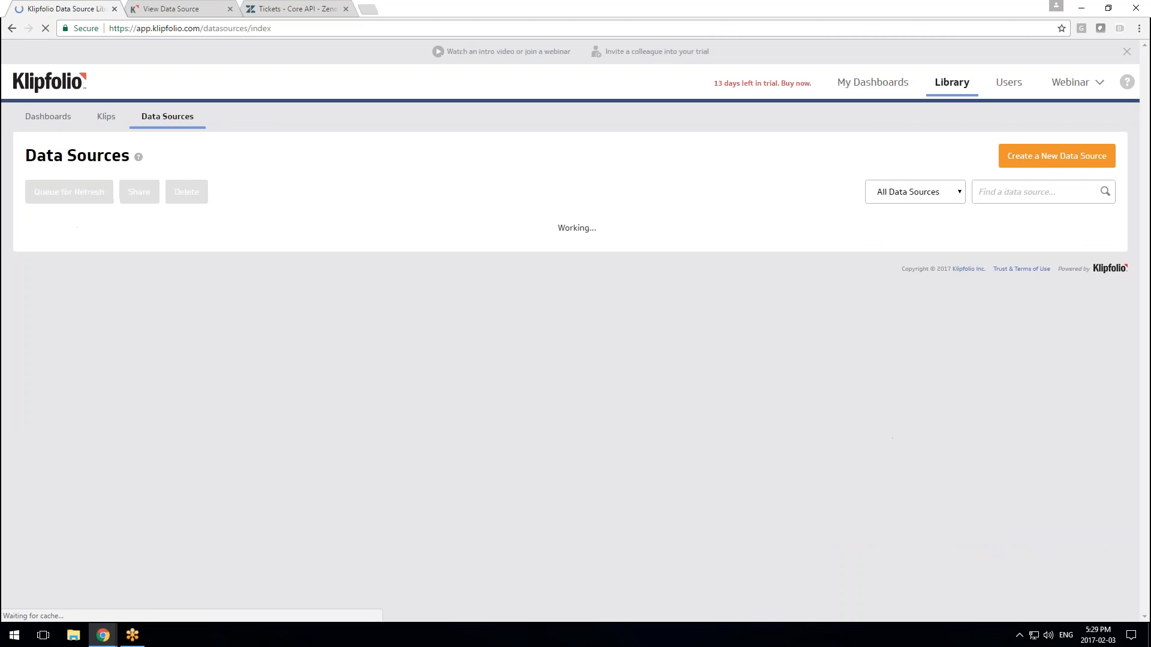
pyautogui.click(1065, 162)
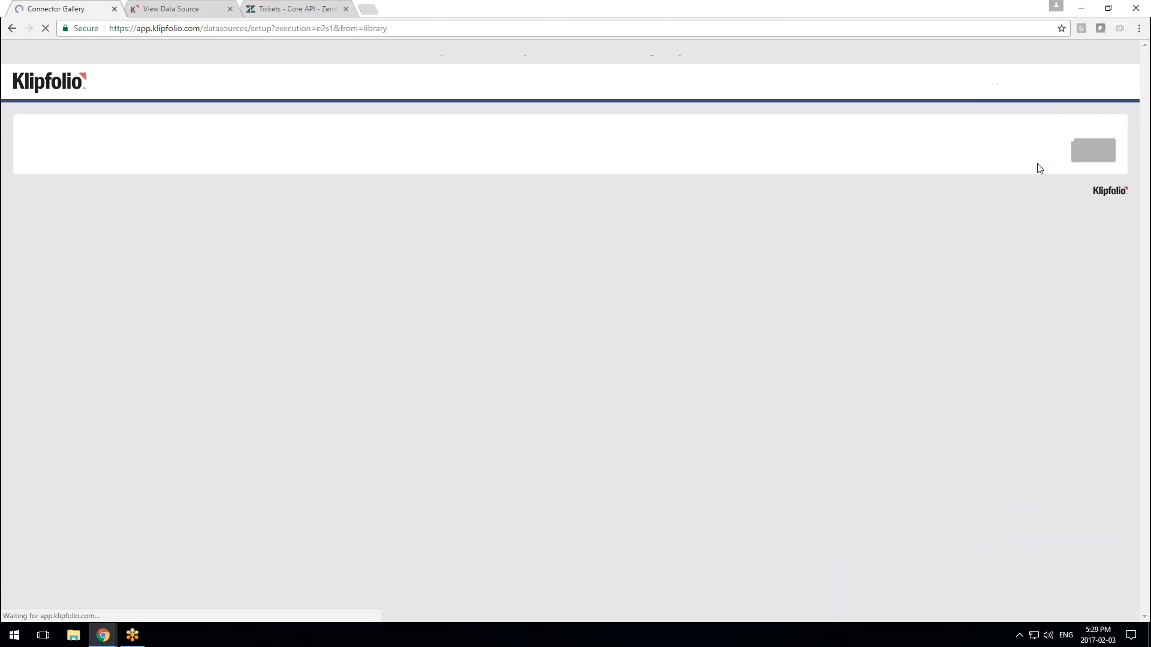
pyautogui.scroll(-2, 436, 416)
pyautogui.scroll(-7, 436, 417)
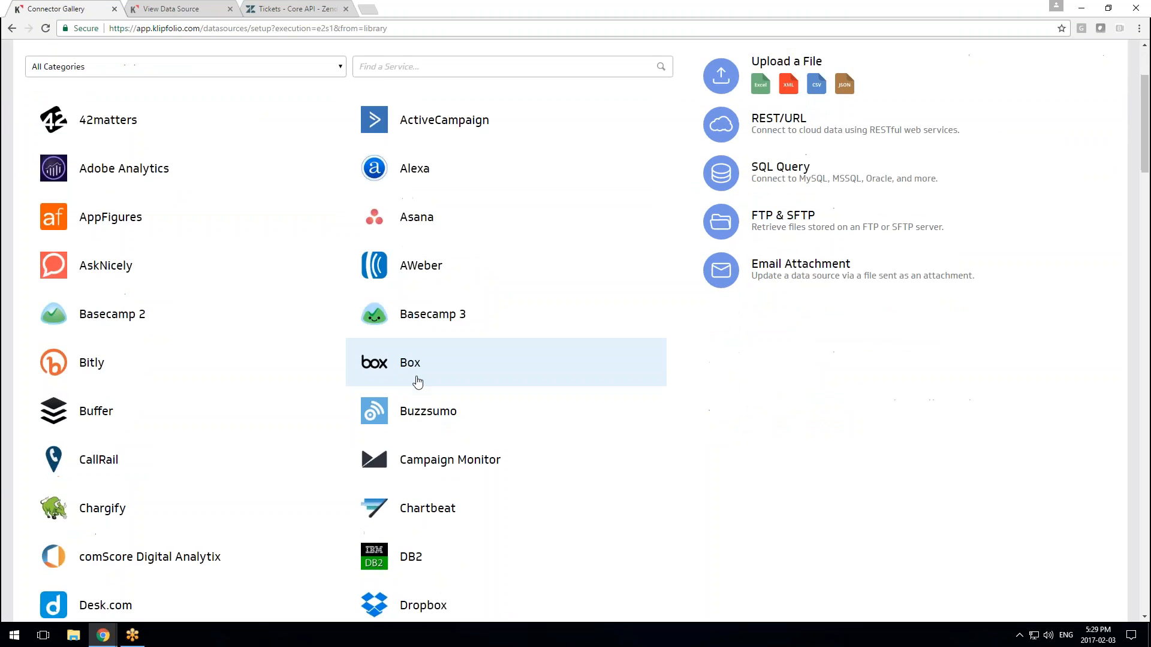
pyautogui.scroll(-1, 417, 382)
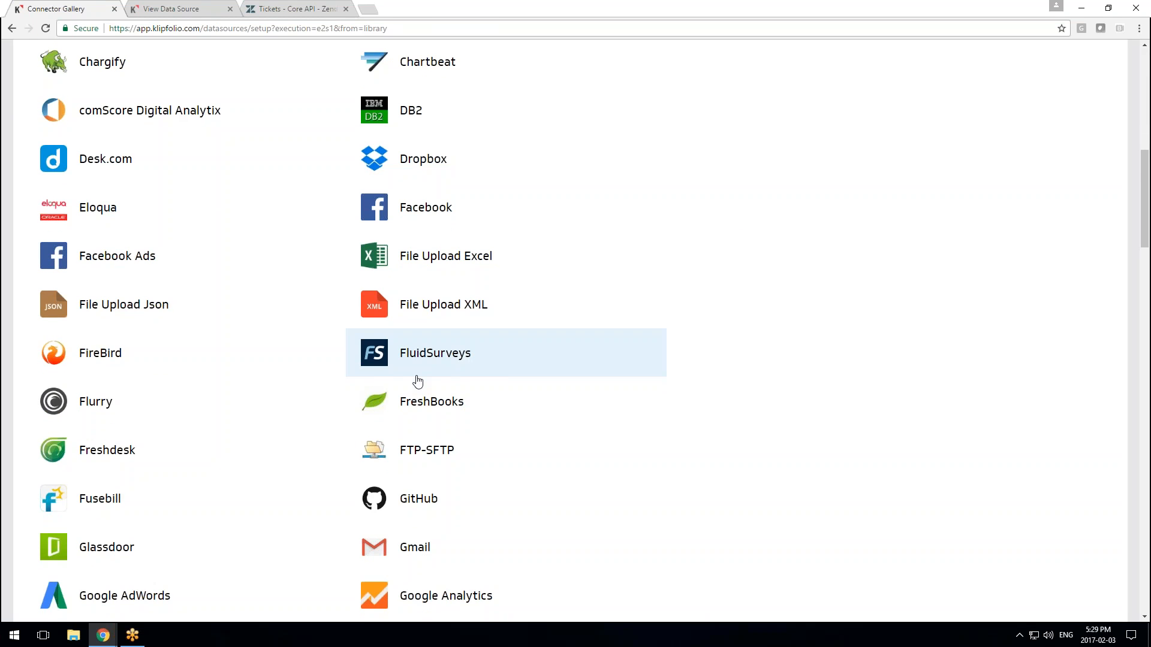
pyautogui.scroll(2, 418, 382)
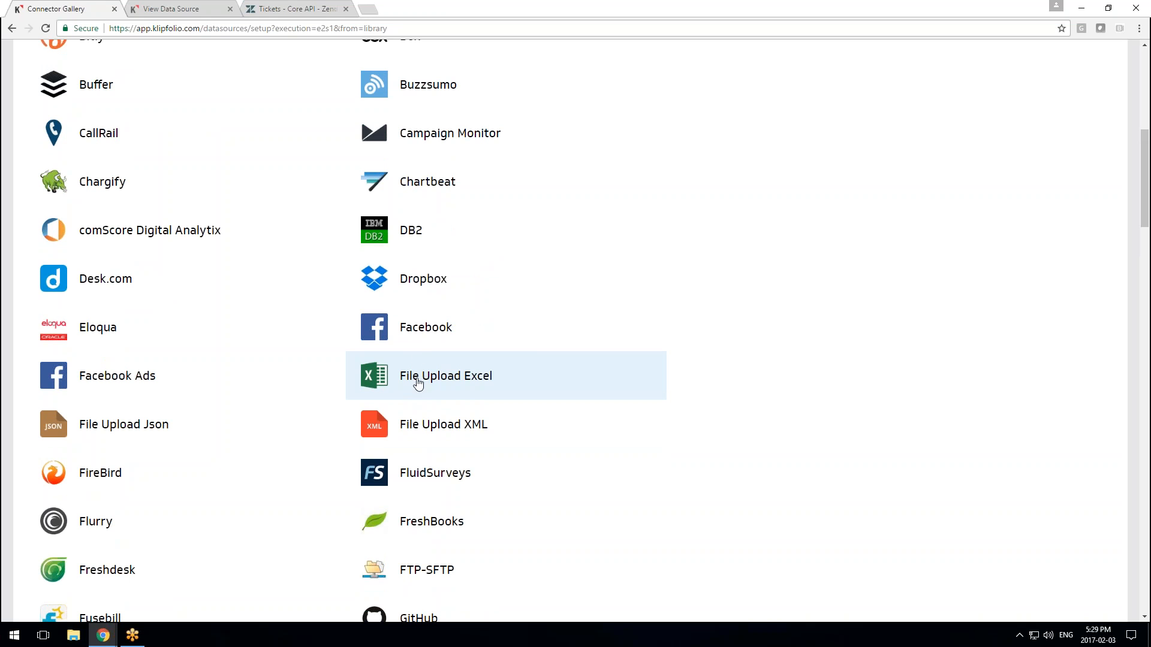
pyautogui.scroll(3, 442, 388)
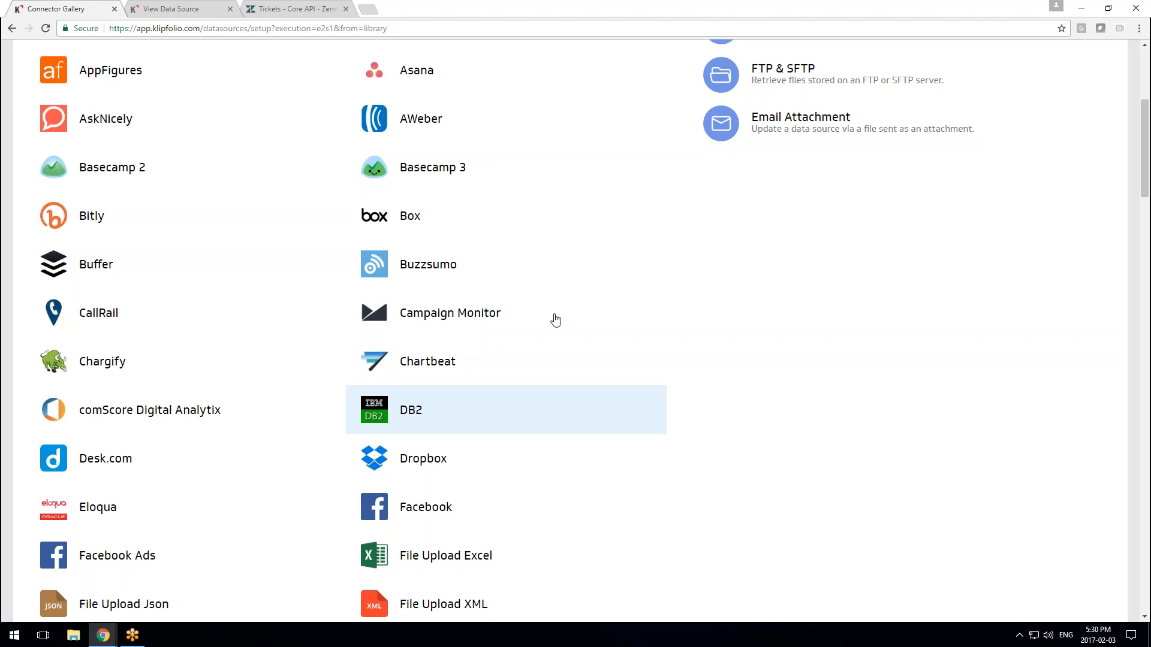
pyautogui.scroll(4, 560, 321)
pyautogui.scroll(1, 560, 328)
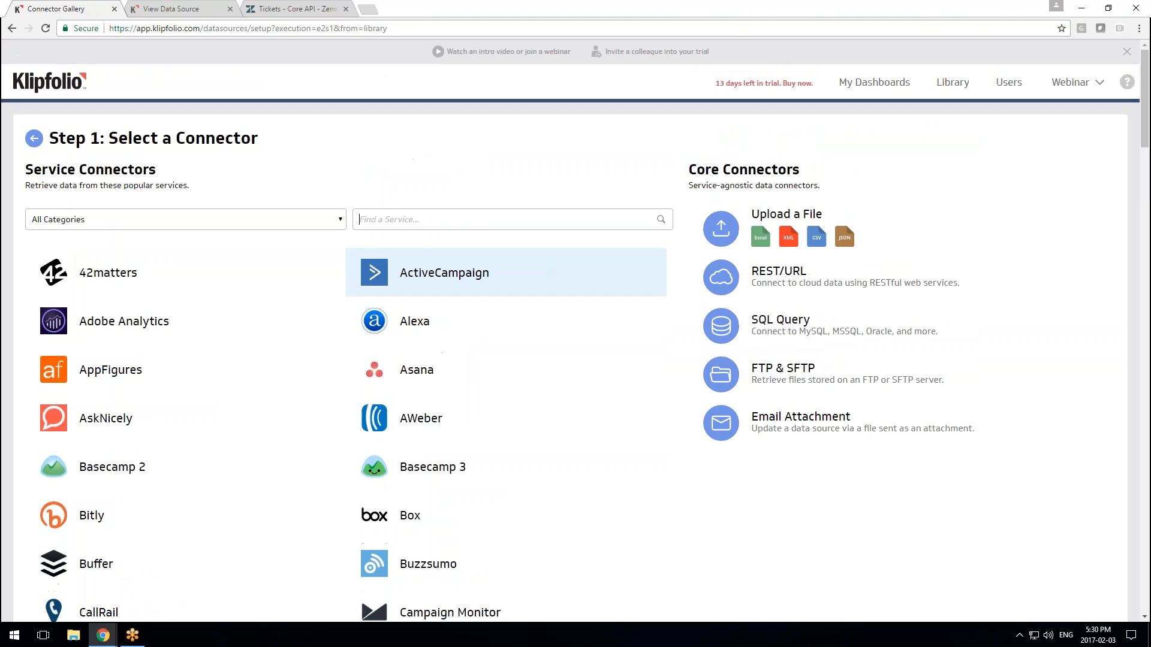
# Find Twitter with 'tw', create a custom Twitter data source, and skip account connection
pyautogui.click(480, 219)
pyautogui.write('twit')
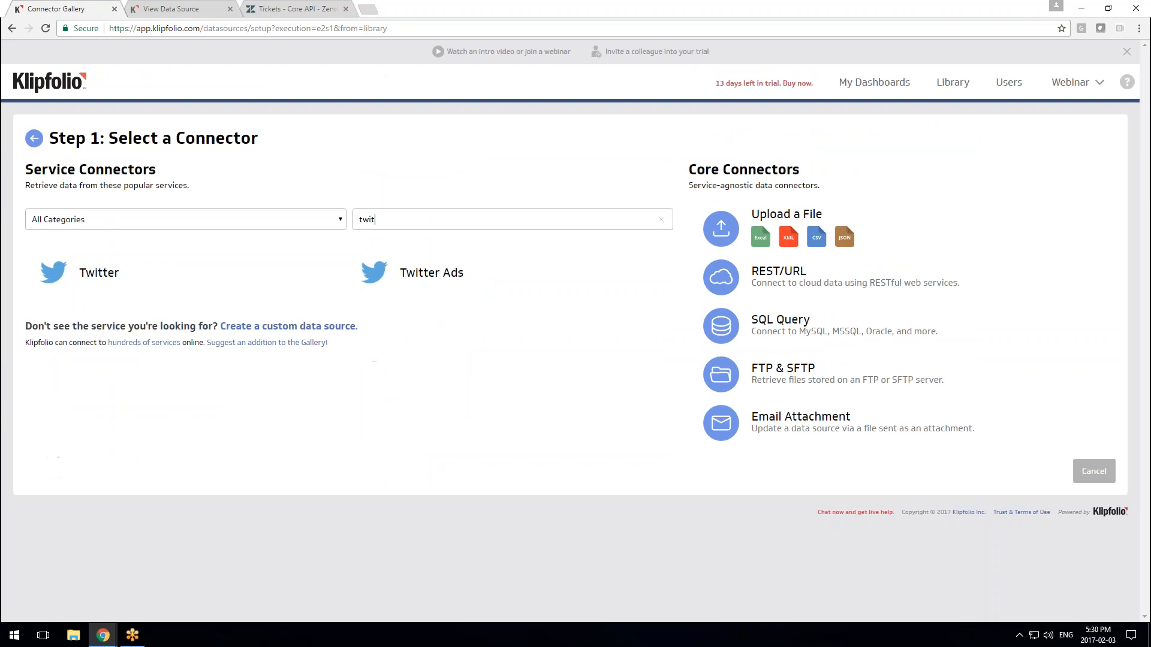
pyautogui.click(210, 278)
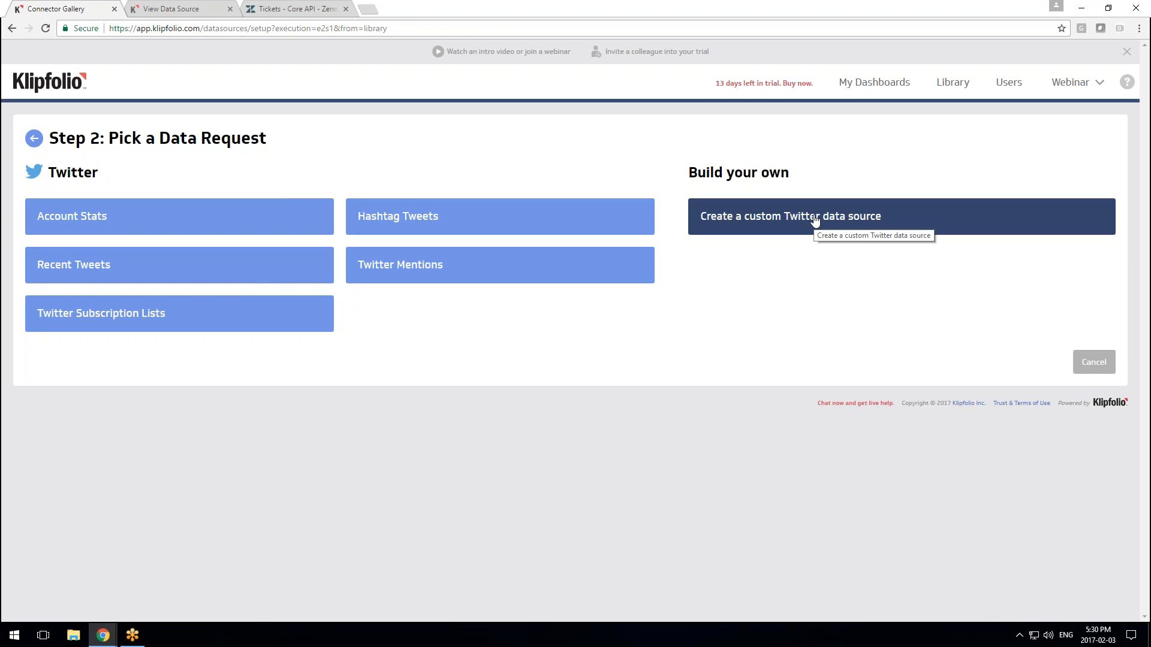
pyautogui.click(262, 277)
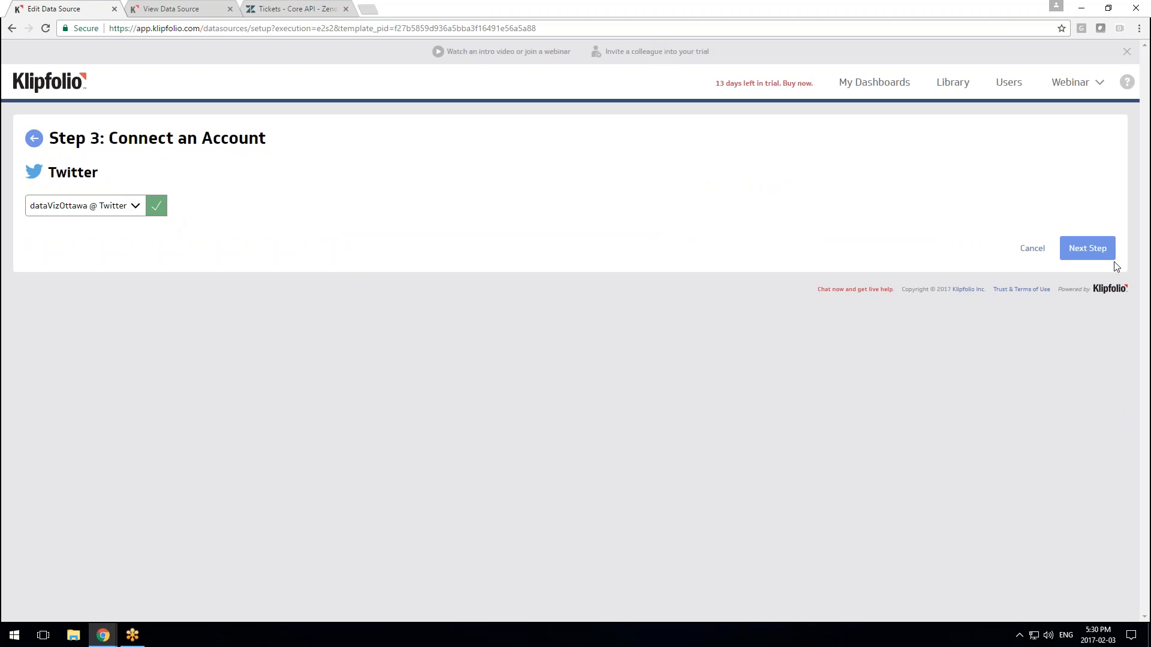
pyautogui.click(1085, 250)
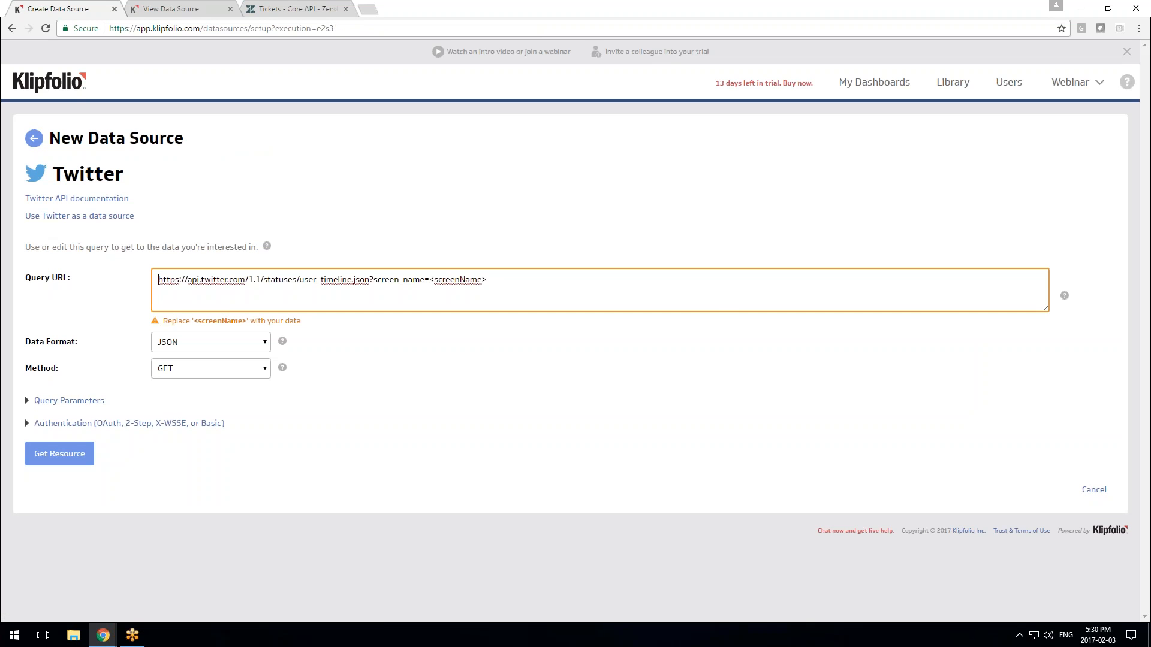
# Replace <screenName> with datavizottawa in the query URL, fetch the tweets, and accept the preview
pyautogui.moveTo(431, 281); pyautogui.dragTo(549, 284)
pyautogui.write('datavizottawa')
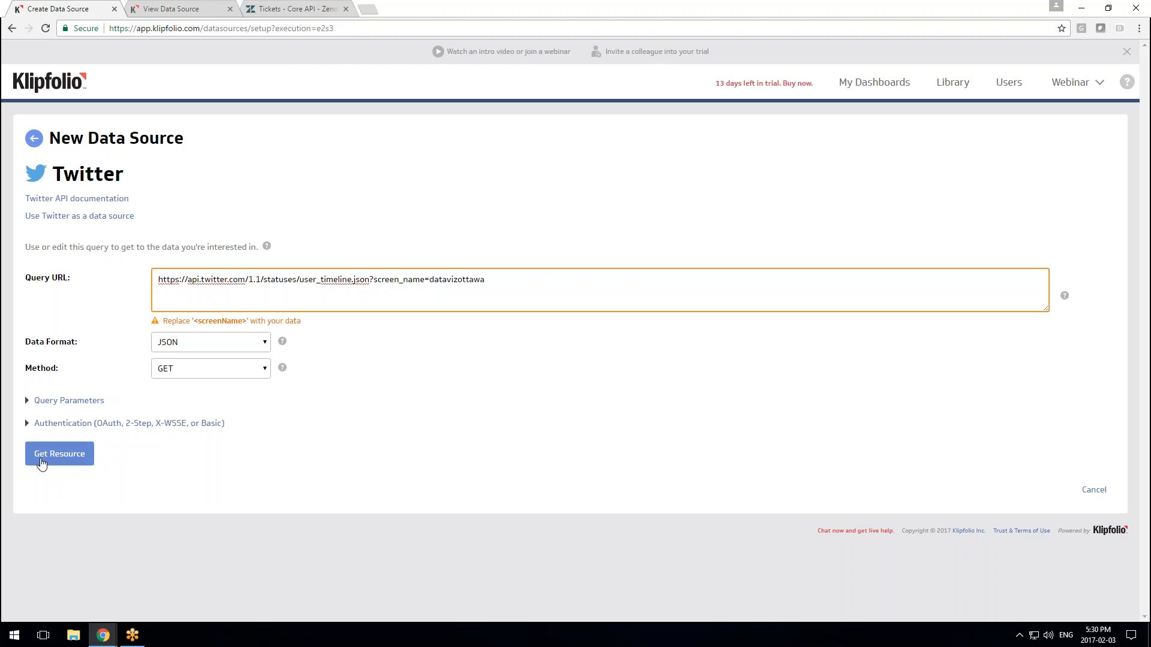
pyautogui.click(67, 462)
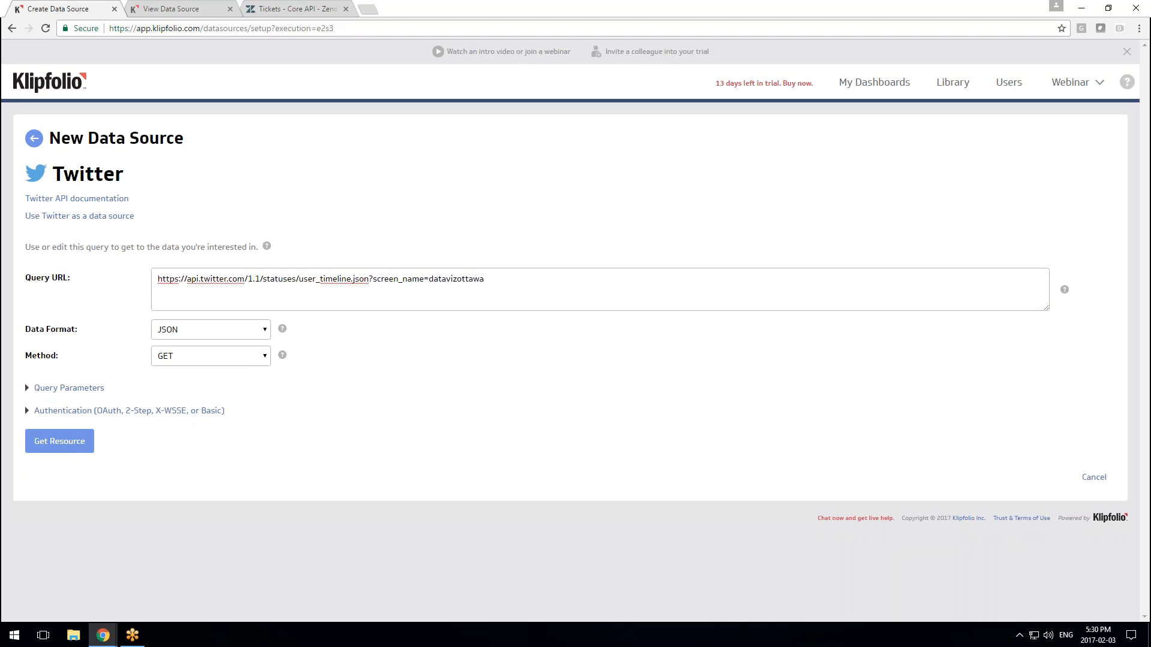
pyautogui.click(87, 445)
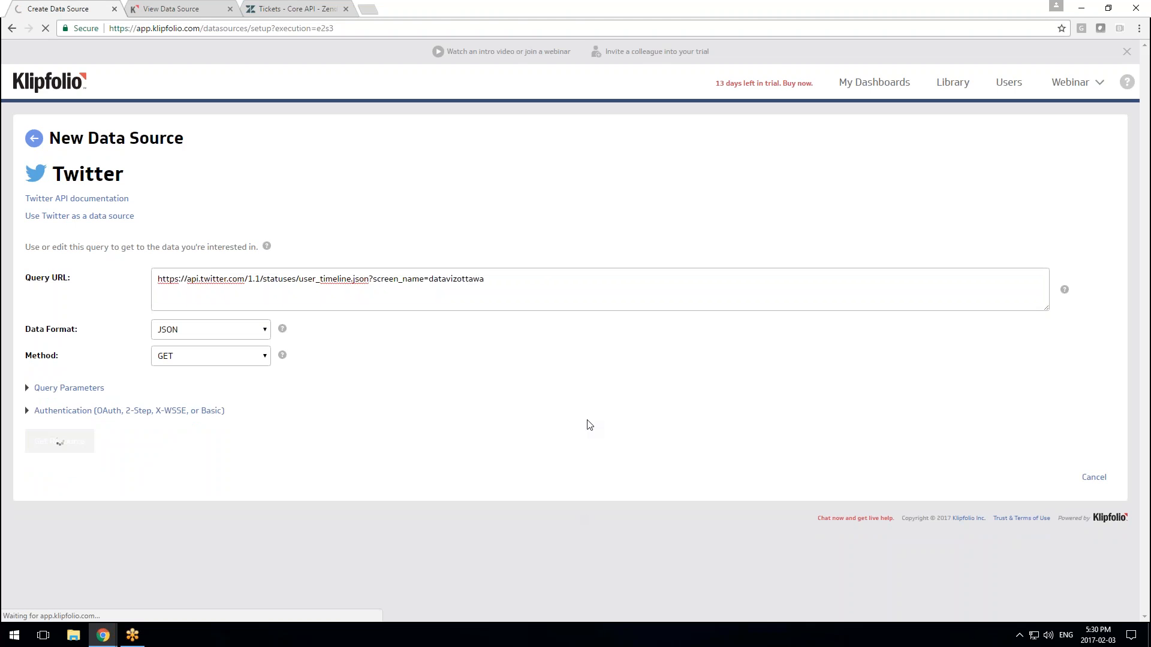
pyautogui.scroll(-10, 588, 419)
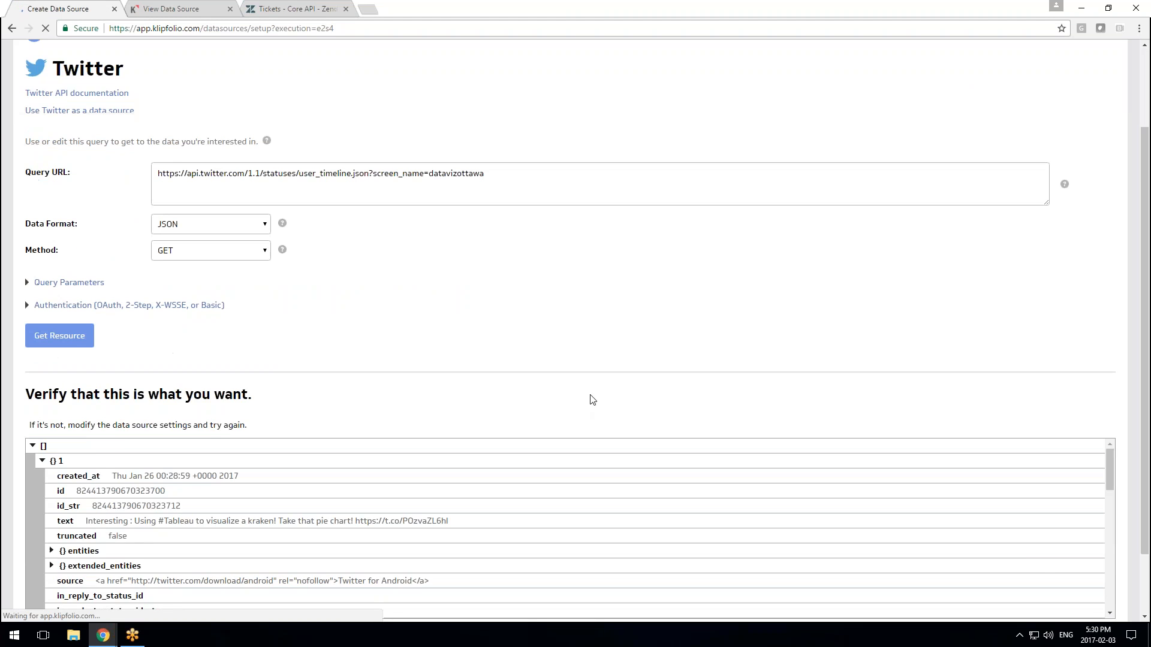
pyautogui.scroll(-6, 591, 410)
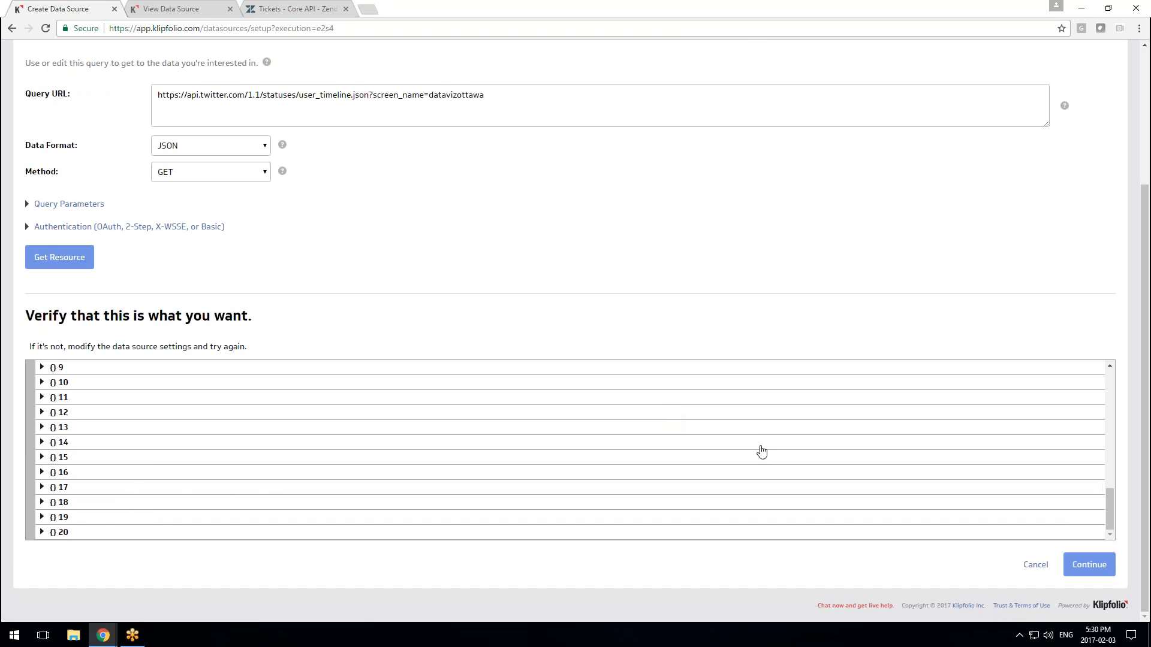
pyautogui.scroll(10, 107, 526)
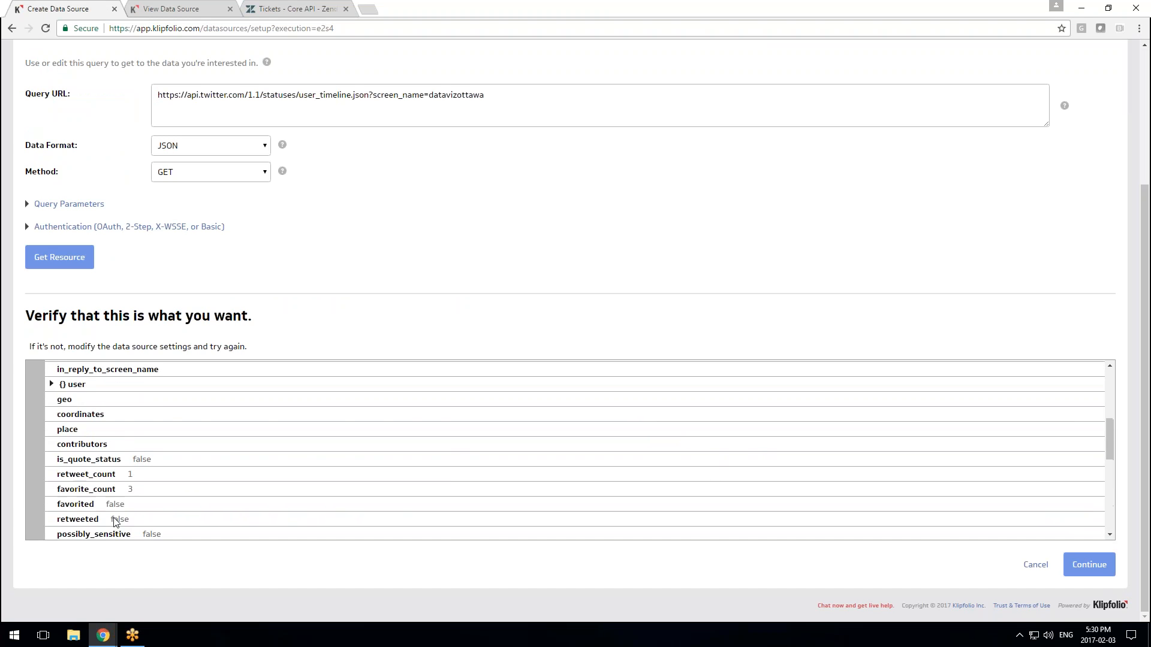
pyautogui.scroll(2, 167, 512)
pyautogui.scroll(-10, 211, 512)
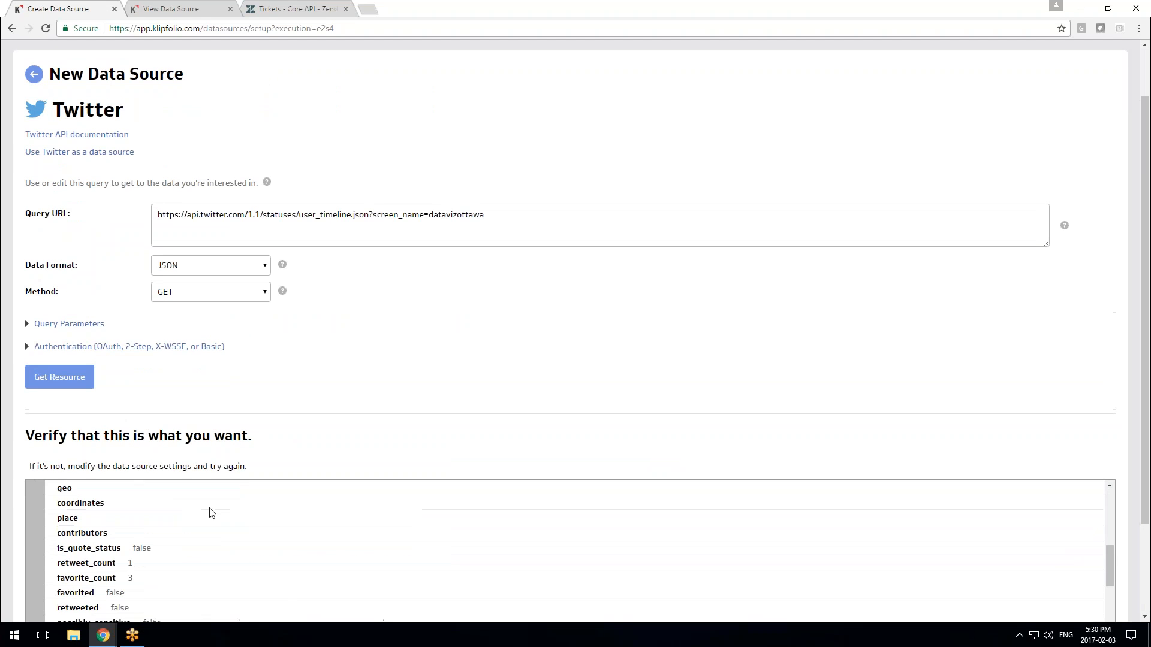
pyautogui.scroll(-5, 352, 524)
pyautogui.scroll(8, 362, 512)
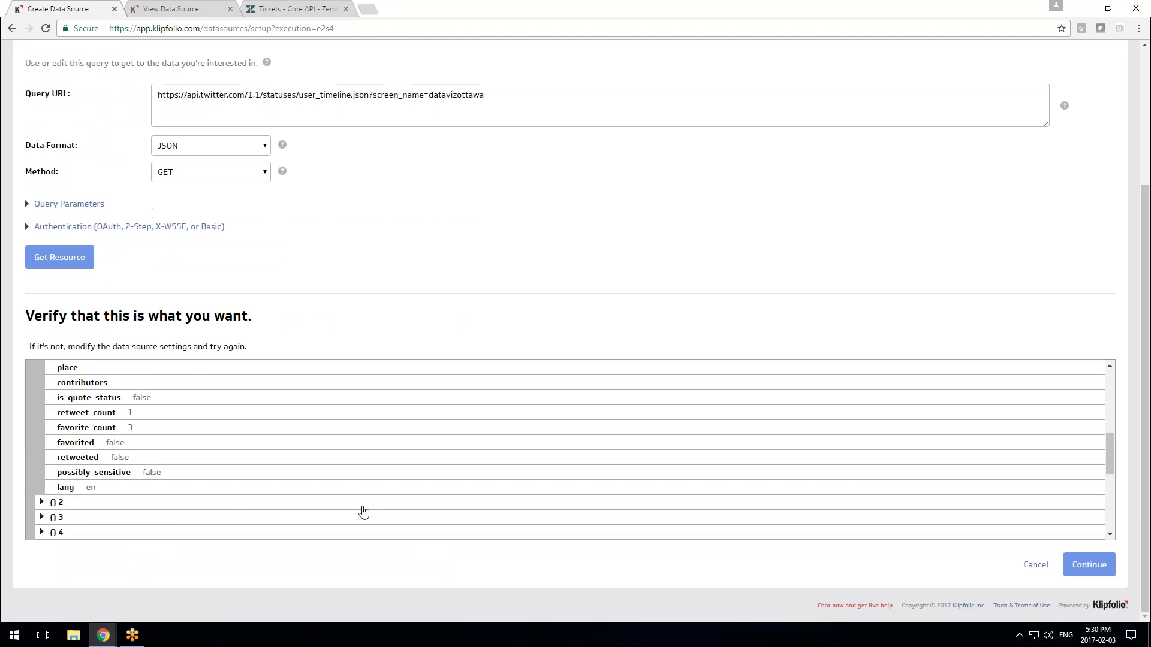
pyautogui.scroll(-8, 398, 511)
pyautogui.click(1086, 564)
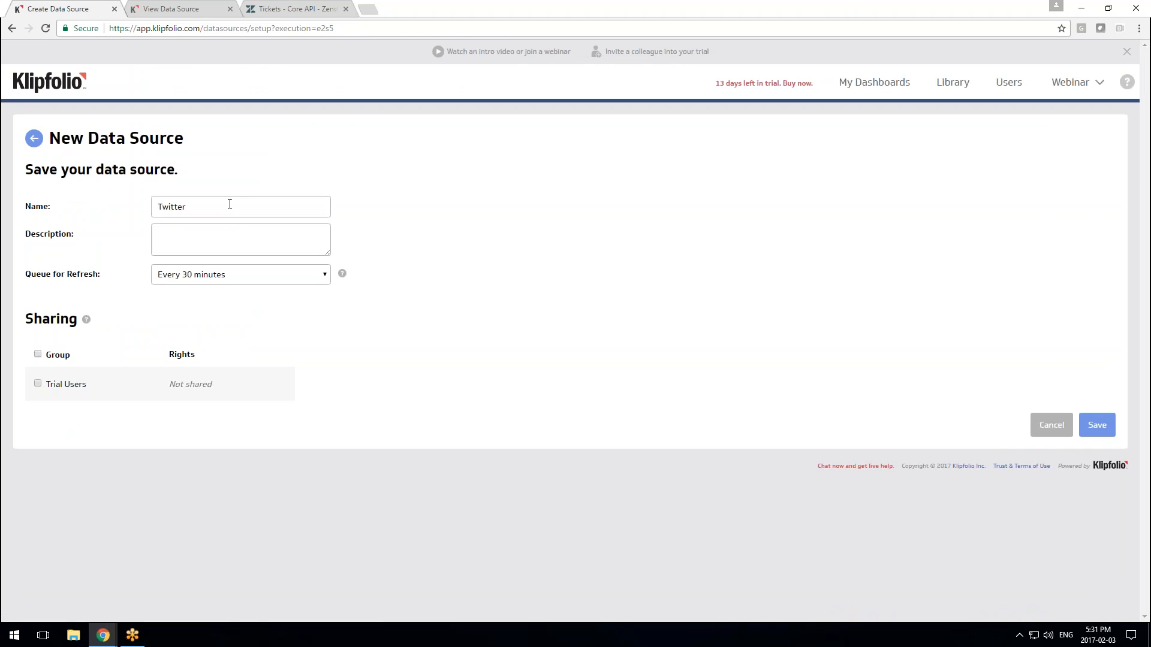
# Save the data source as 'Twitter Recent Tweets' and review its stored JSON tweet data
pyautogui.write('Recent Tweets')
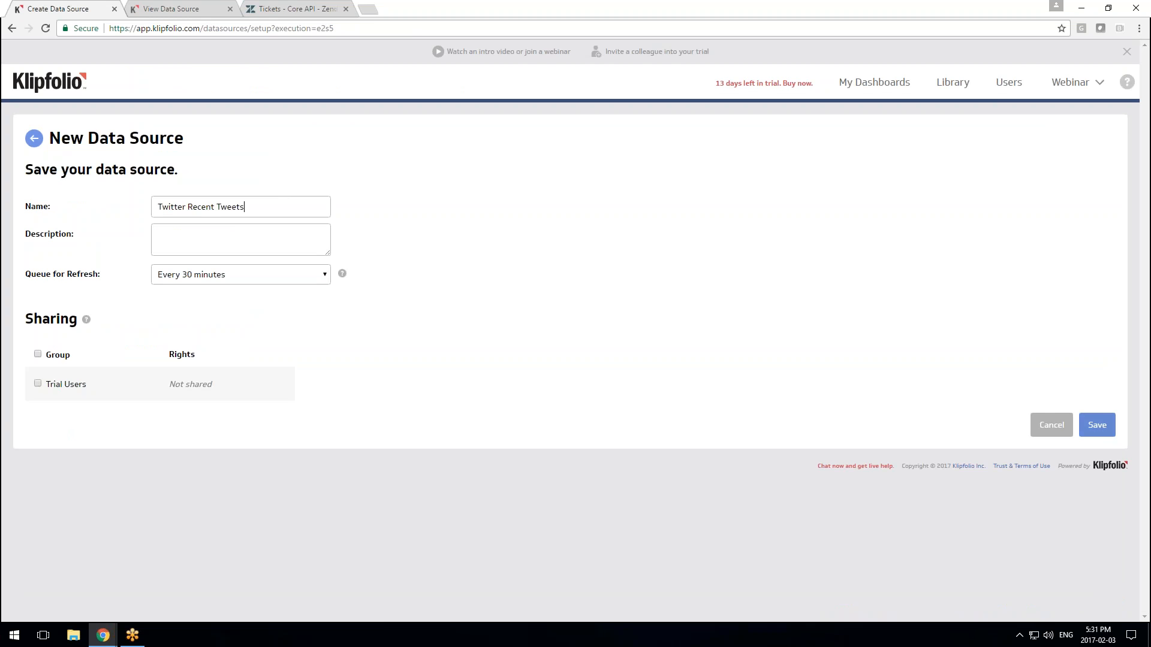
pyautogui.click(1097, 425)
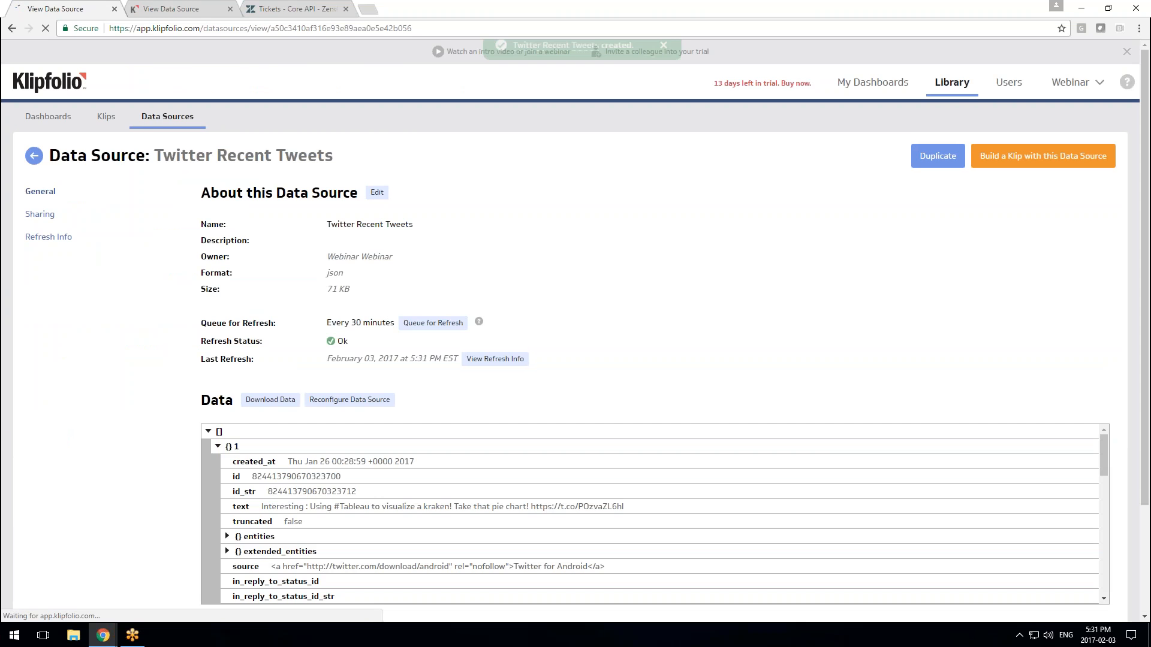
pyautogui.scroll(-8, 650, 367)
pyautogui.scroll(10, 640, 365)
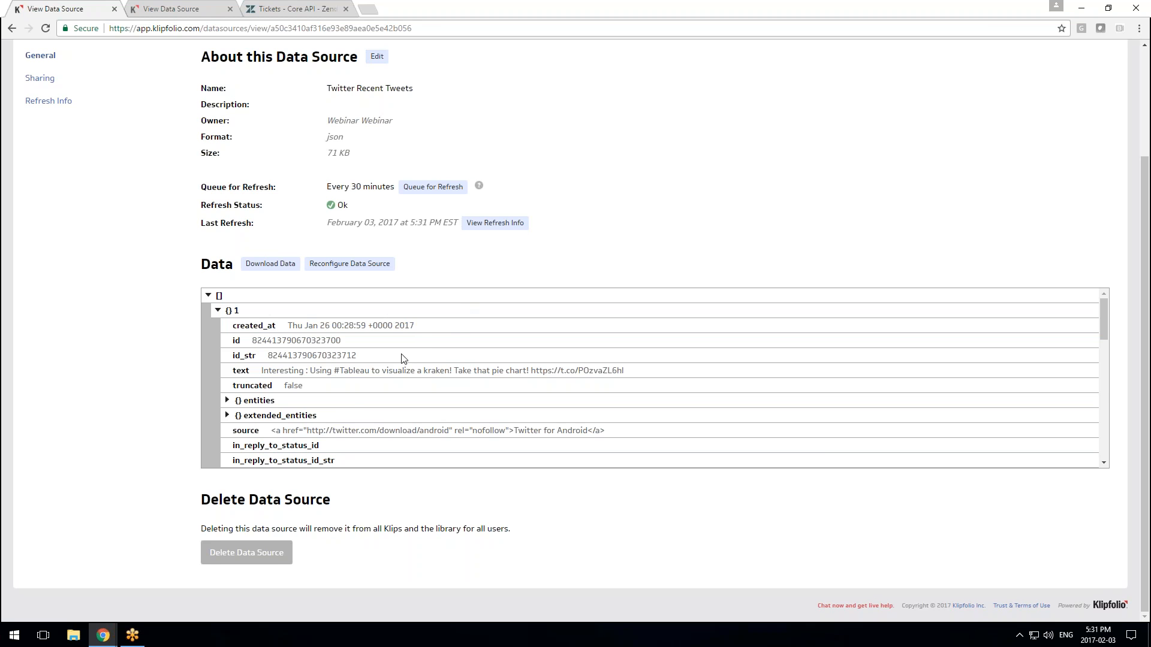
pyautogui.scroll(2, 441, 384)
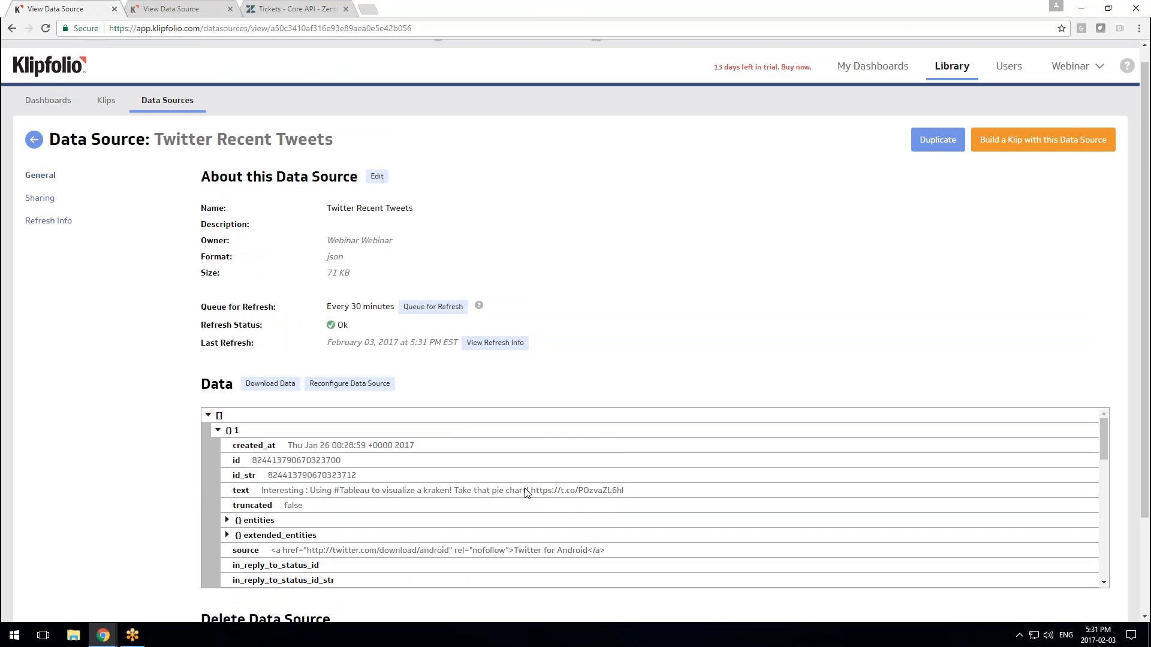
pyautogui.scroll(-3, 527, 490)
pyautogui.scroll(-8, 527, 489)
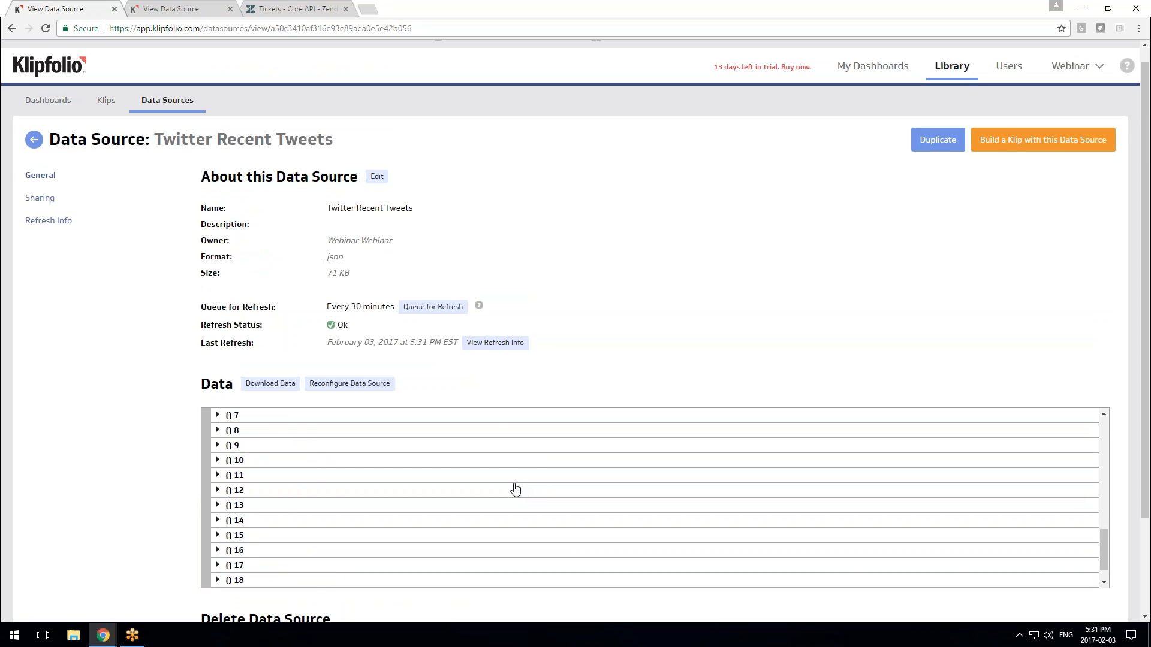
pyautogui.scroll(3, 515, 490)
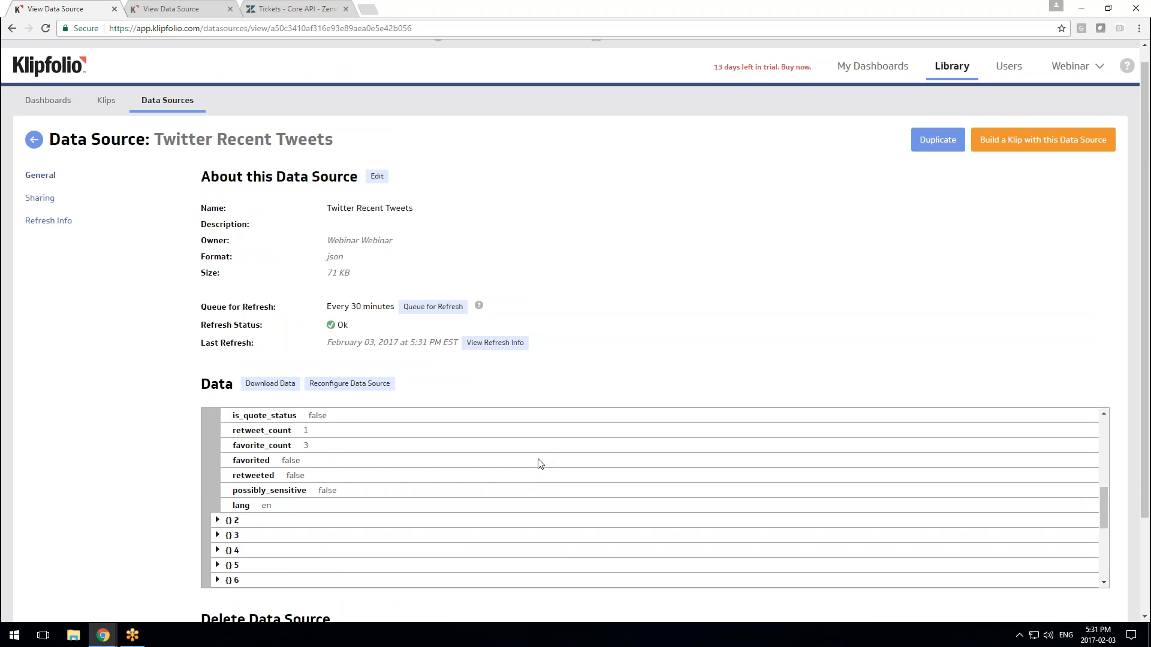
pyautogui.scroll(6, 519, 467)
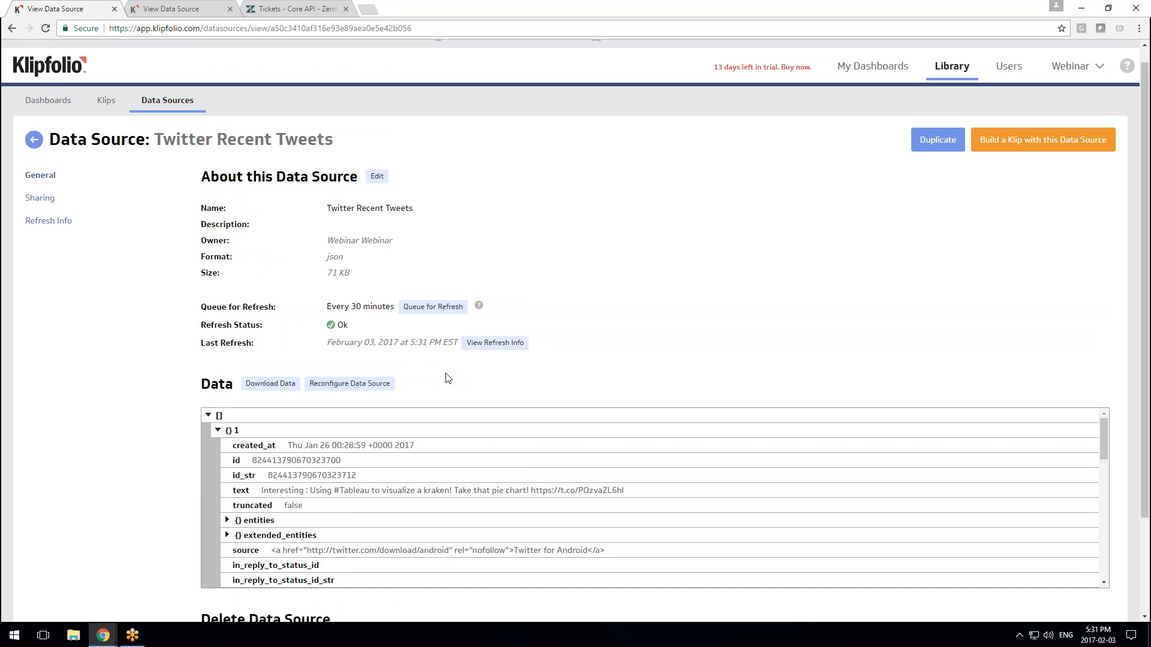
pyautogui.click(1032, 147)
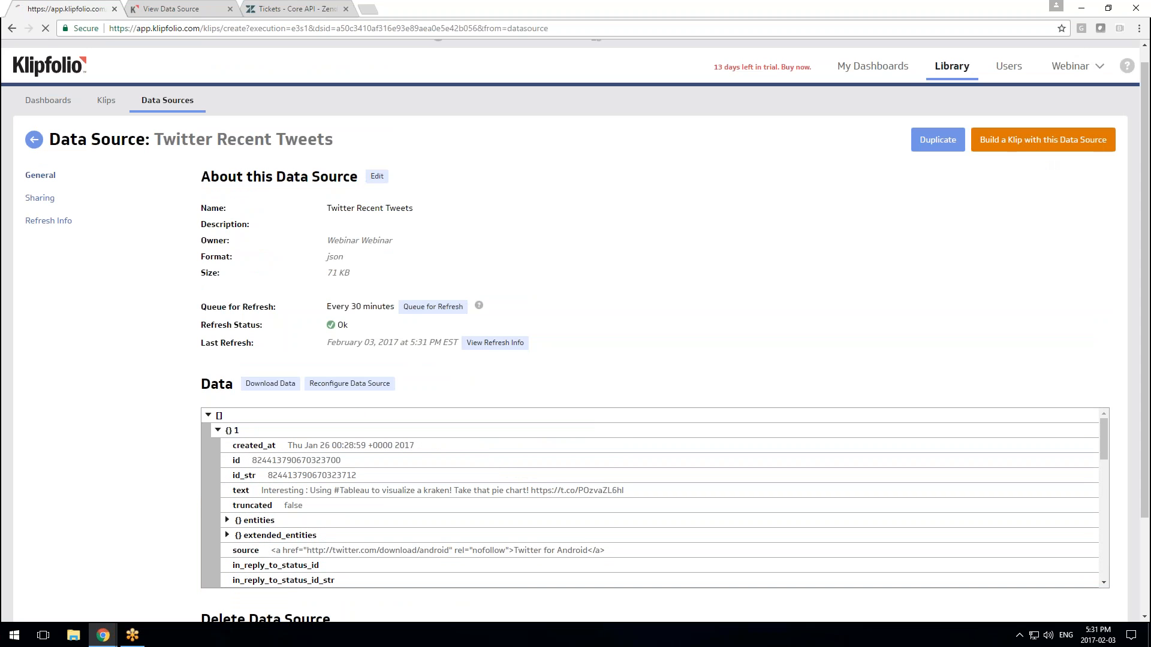
# Start a new news reader Klip that uses the tweet text as headlines
pyautogui.scroll(-2, 653, 252)
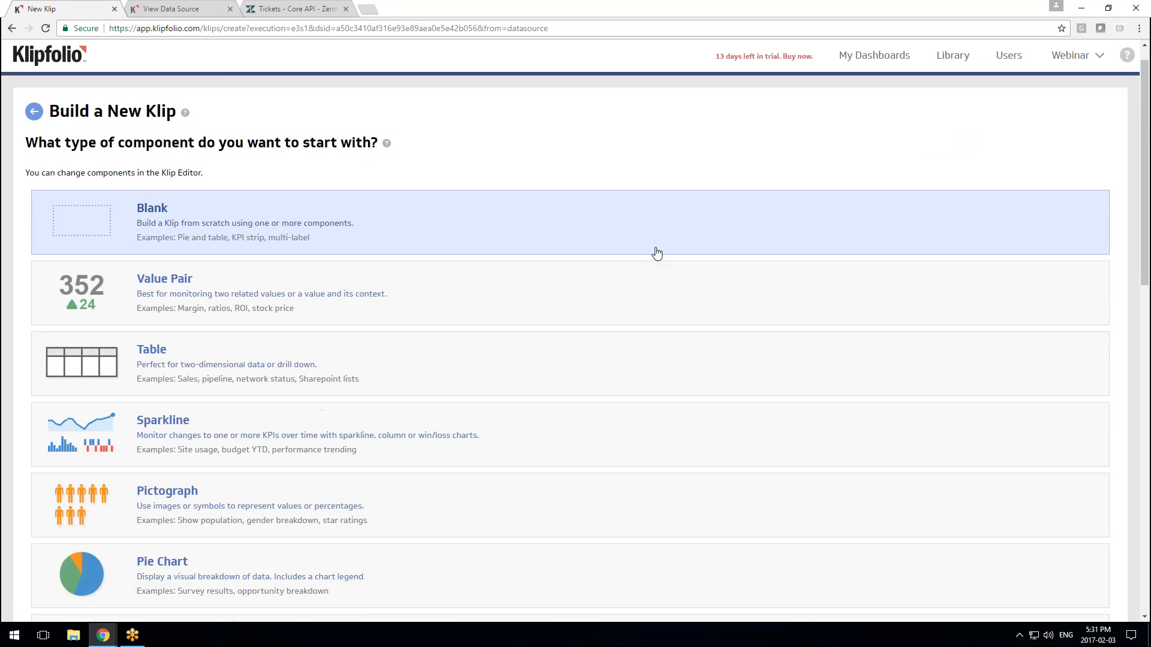
pyautogui.scroll(-8, 497, 277)
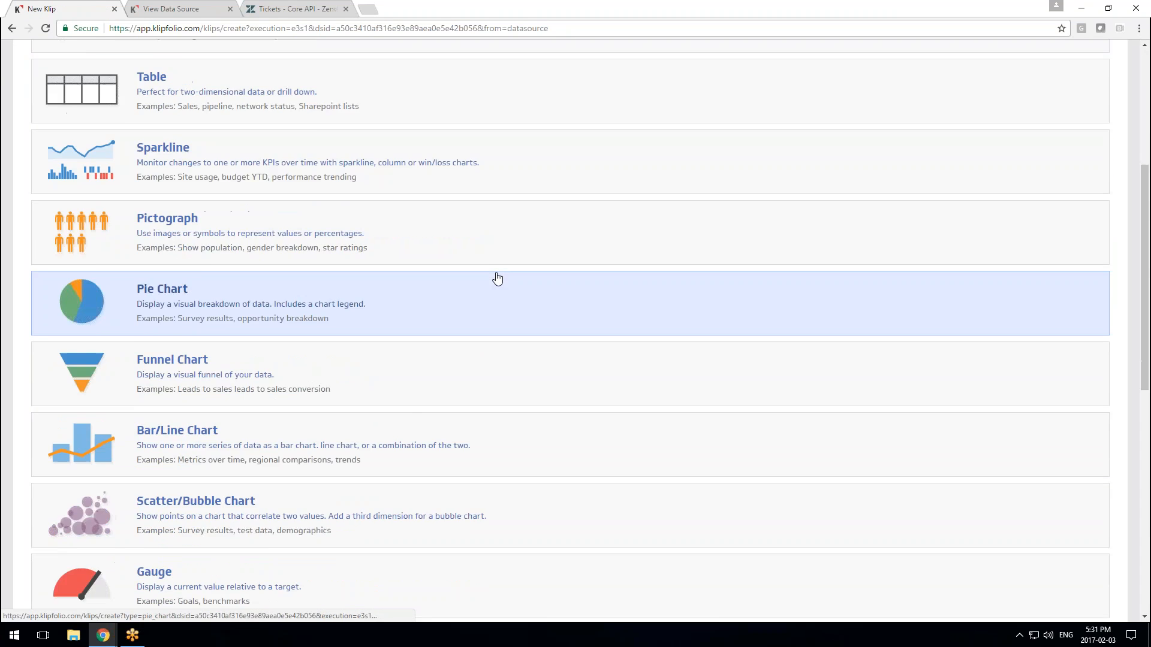
pyautogui.click(333, 353)
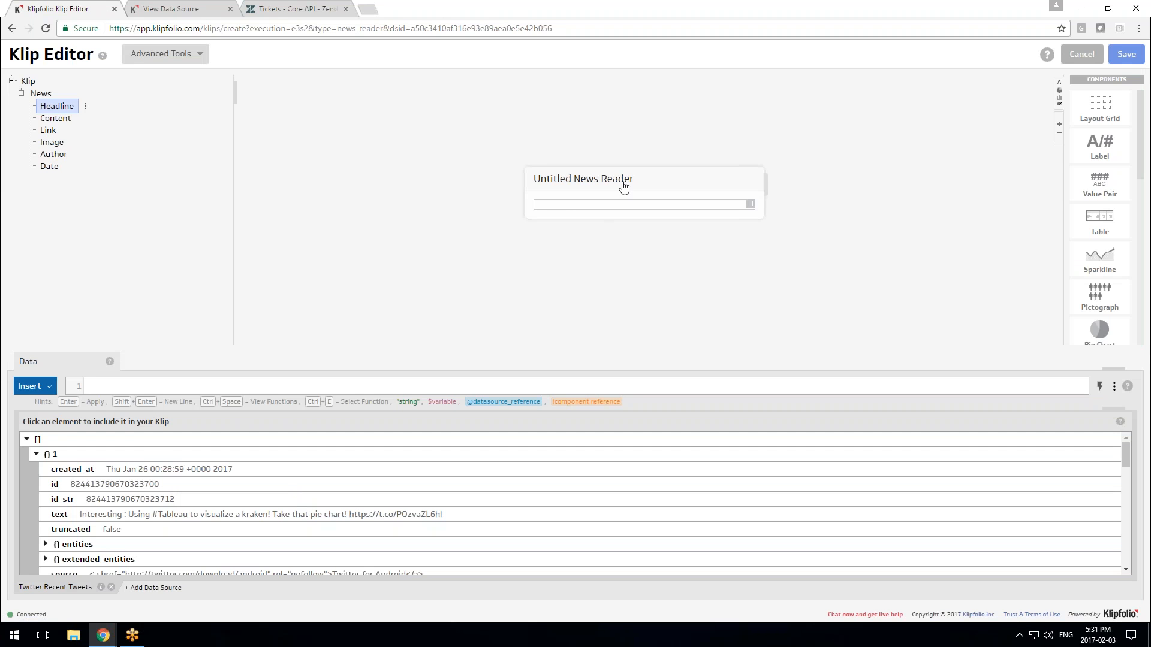
pyautogui.click(130, 515)
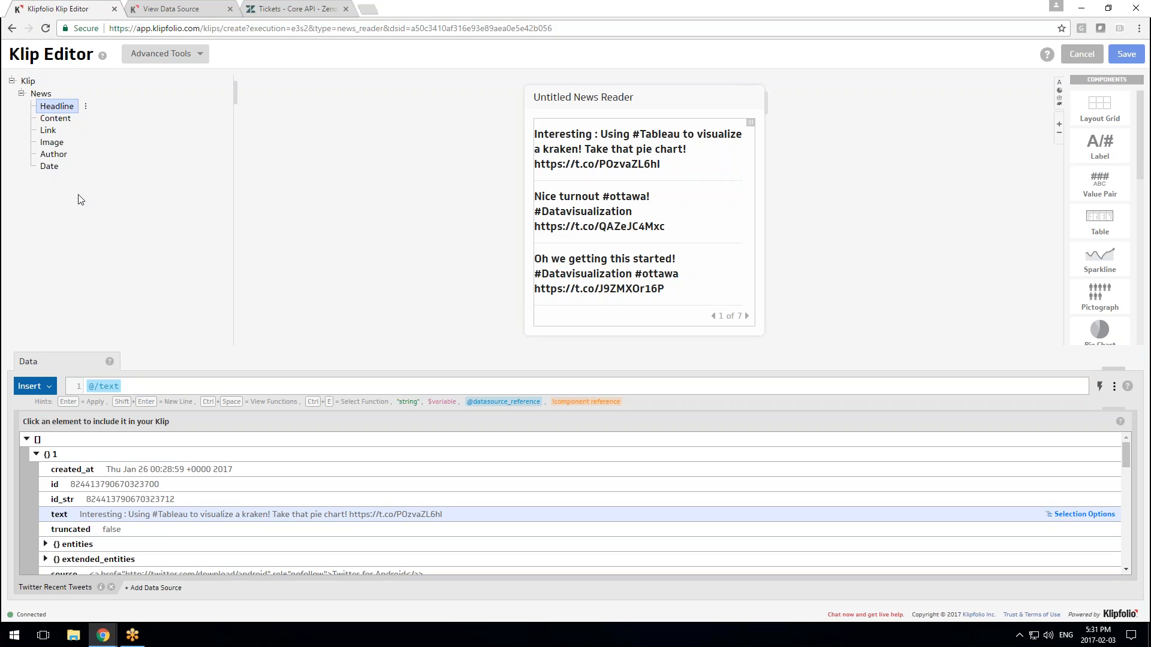
# Fill the news reader's Author entries with each tweet's user name
pyautogui.click(58, 157)
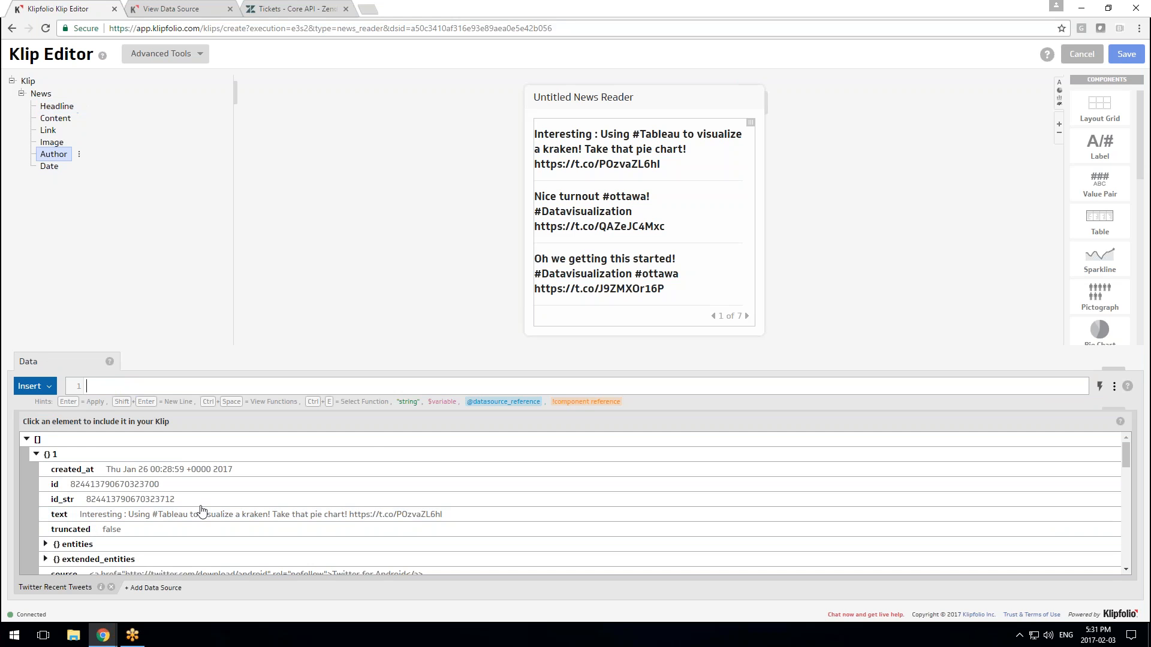
pyautogui.scroll(-5, 200, 513)
pyautogui.scroll(-1, 200, 511)
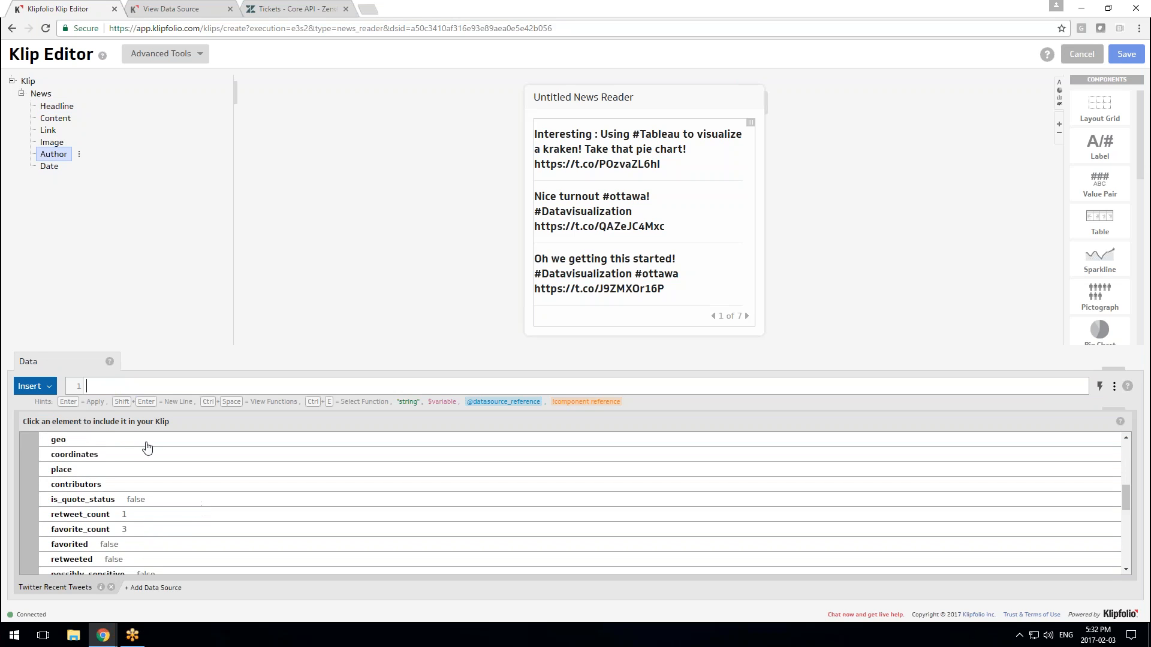
pyautogui.scroll(1, 146, 455)
pyautogui.click(137, 485)
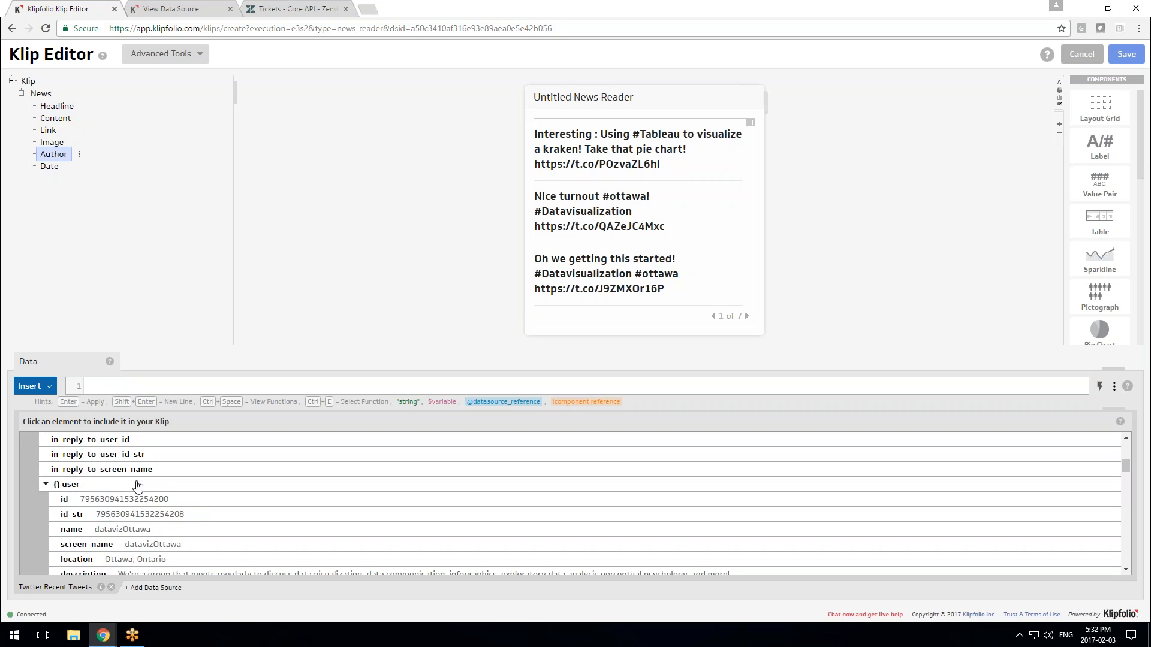
pyautogui.click(162, 531)
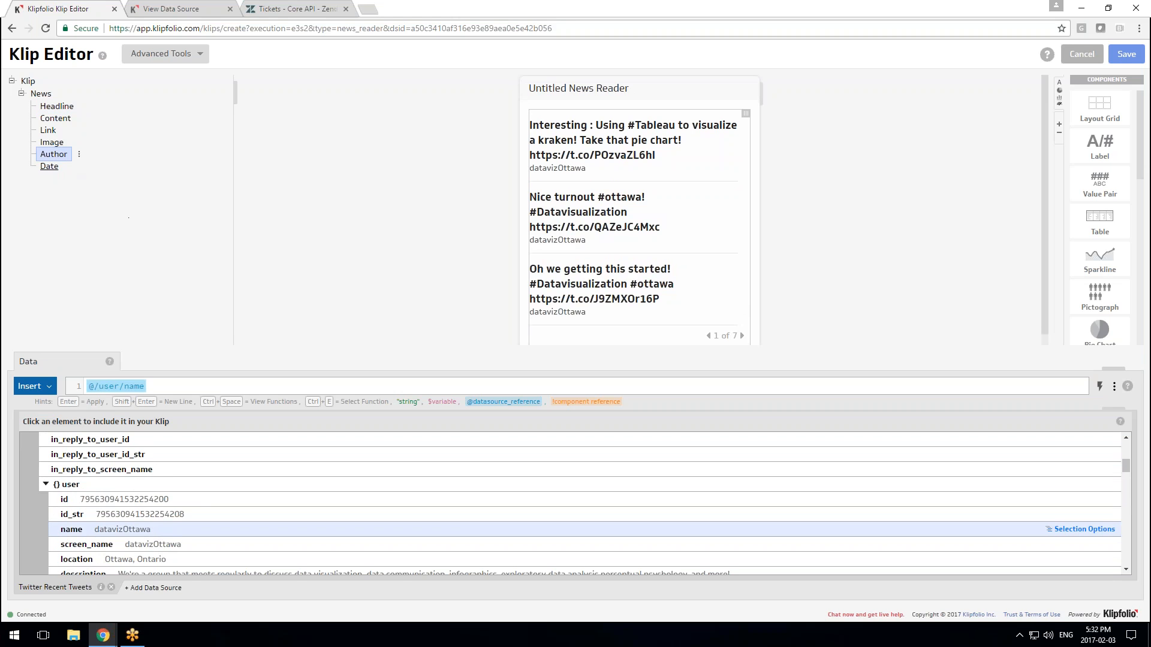
# Fill the Date entries with each tweet's created_at time and proceed to saving
pyautogui.scroll(1, 152, 508)
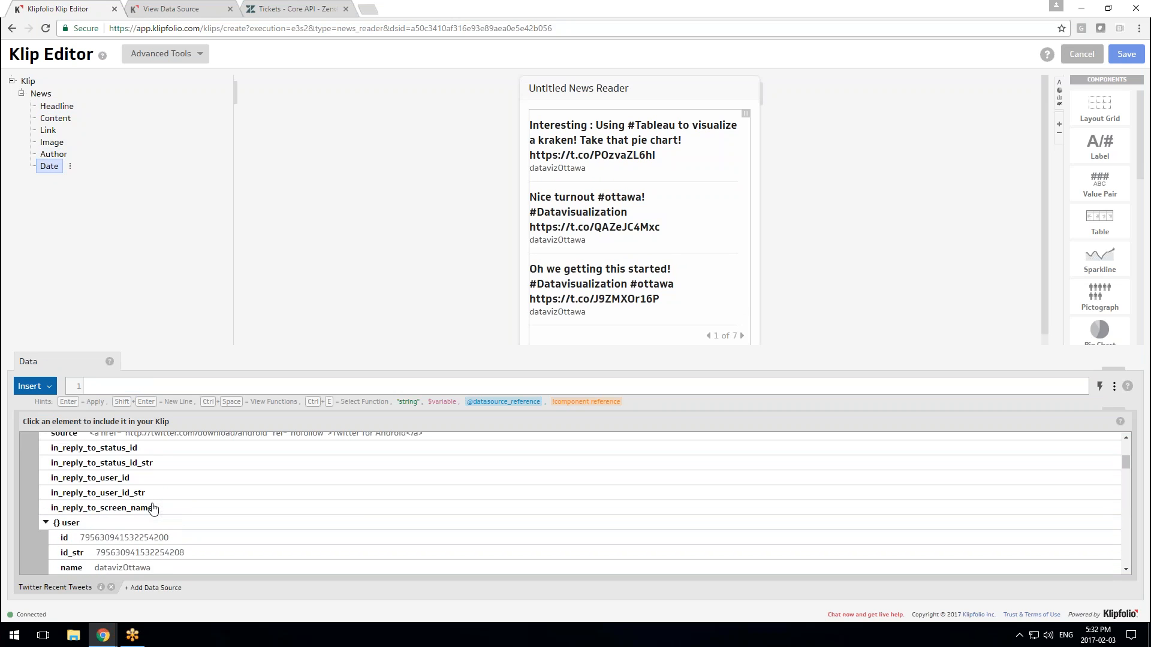
pyautogui.scroll(3, 153, 508)
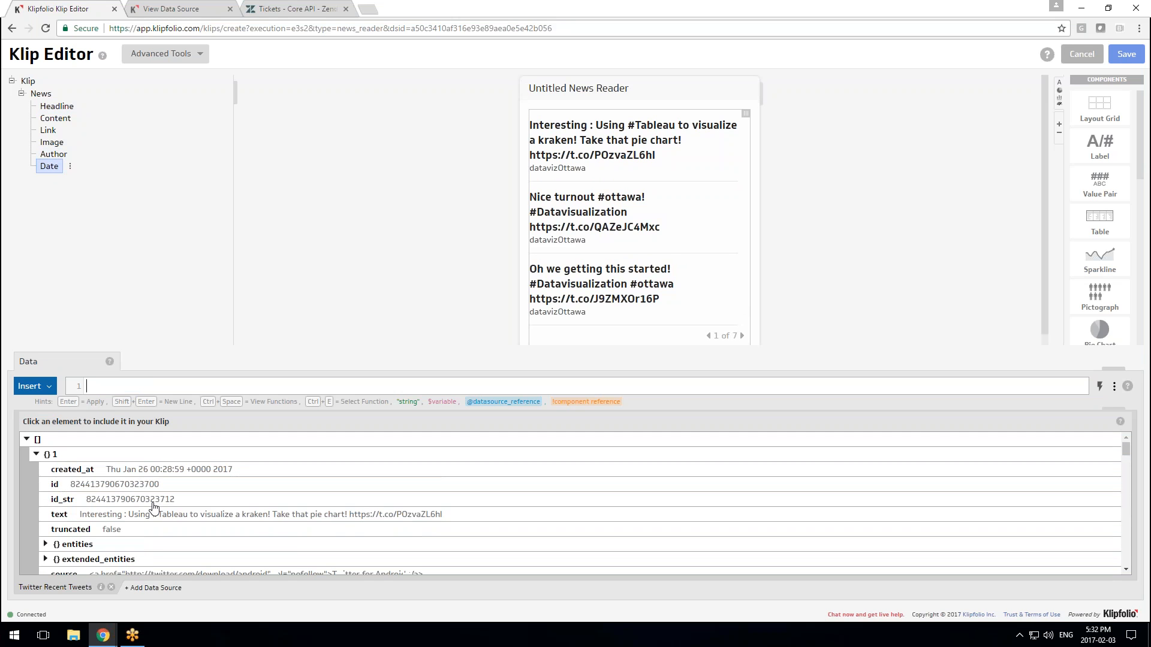
pyautogui.click(164, 473)
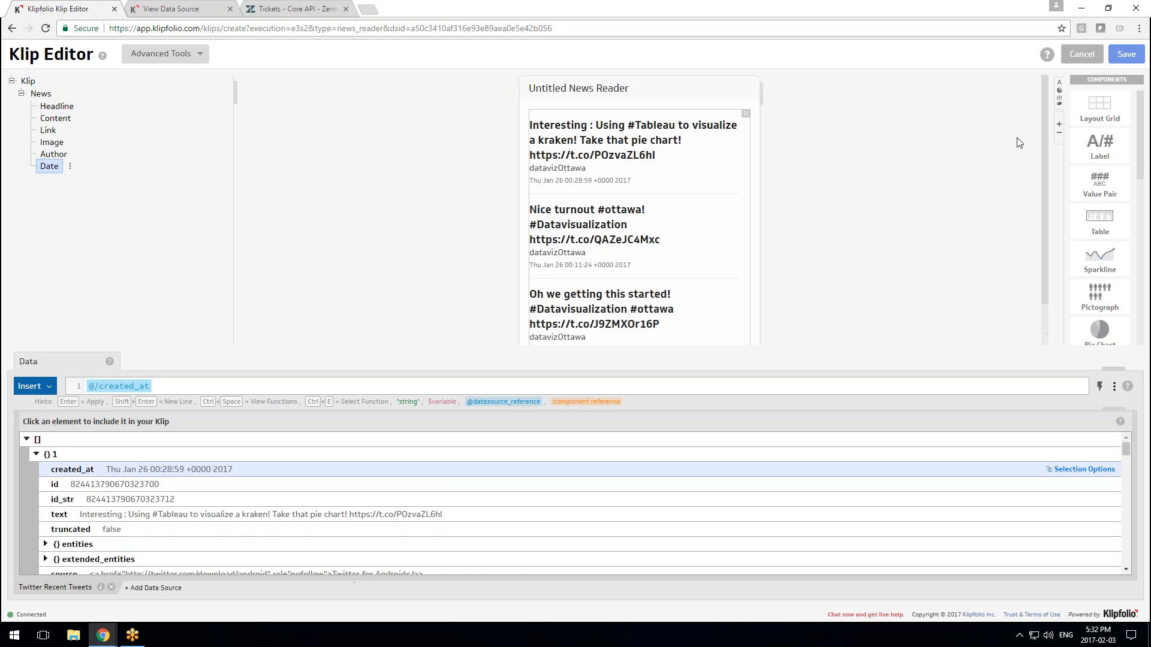
pyautogui.click(1127, 54)
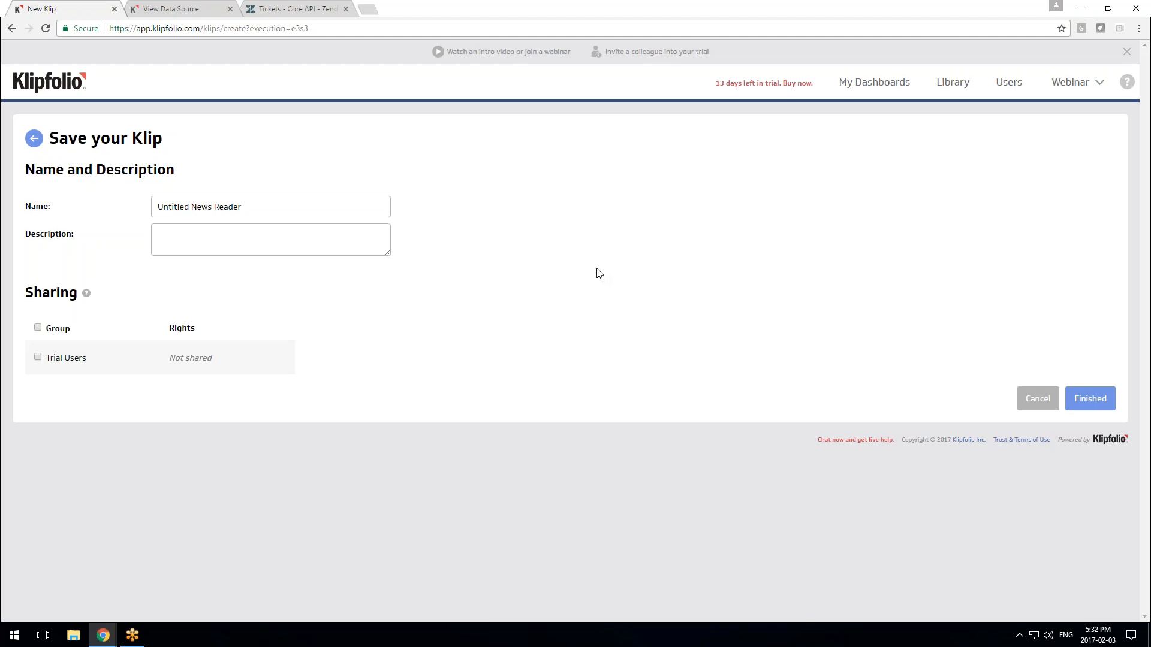
# Name the Klip 'Recent Tweets', finish it, and go back to My Dashboards
pyautogui.click(187, 207)
pyautogui.keyDown('shift'); pyautogui.click(157, 207); pyautogui.keyUp('shift')
pyautogui.press('Delete')
pyautogui.press('Delete')
pyautogui.press('Delete')
pyautogui.press('Delete')
pyautogui.press('Delete')
pyautogui.press('Delete')
pyautogui.press('Delete')
pyautogui.press('Delete')
pyautogui.press('Delete')
pyautogui.press('Delete')
pyautogui.press('Delete')
pyautogui.press('Delete')
pyautogui.press('Delete')
pyautogui.press('Delete')
pyautogui.write('Recent Tweets')
pyautogui.click(1076, 400)
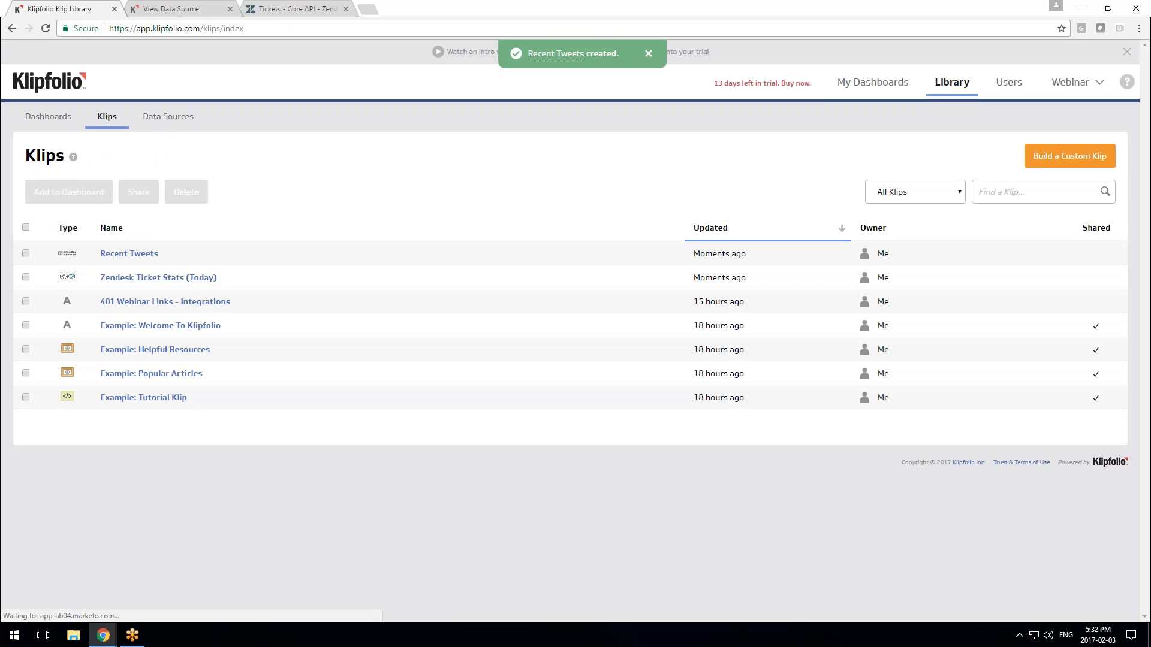
pyautogui.click(873, 82)
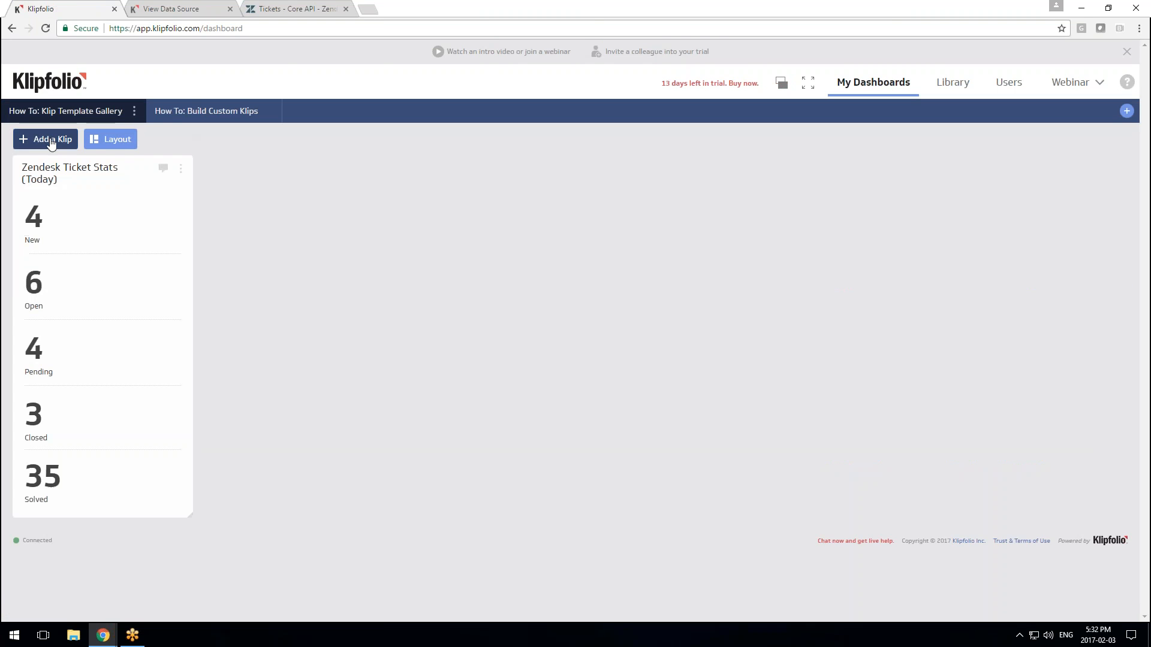
# Add the Recent Tweets Klip from My Klips to the dashboard and page through its tweets
pyautogui.click(53, 140)
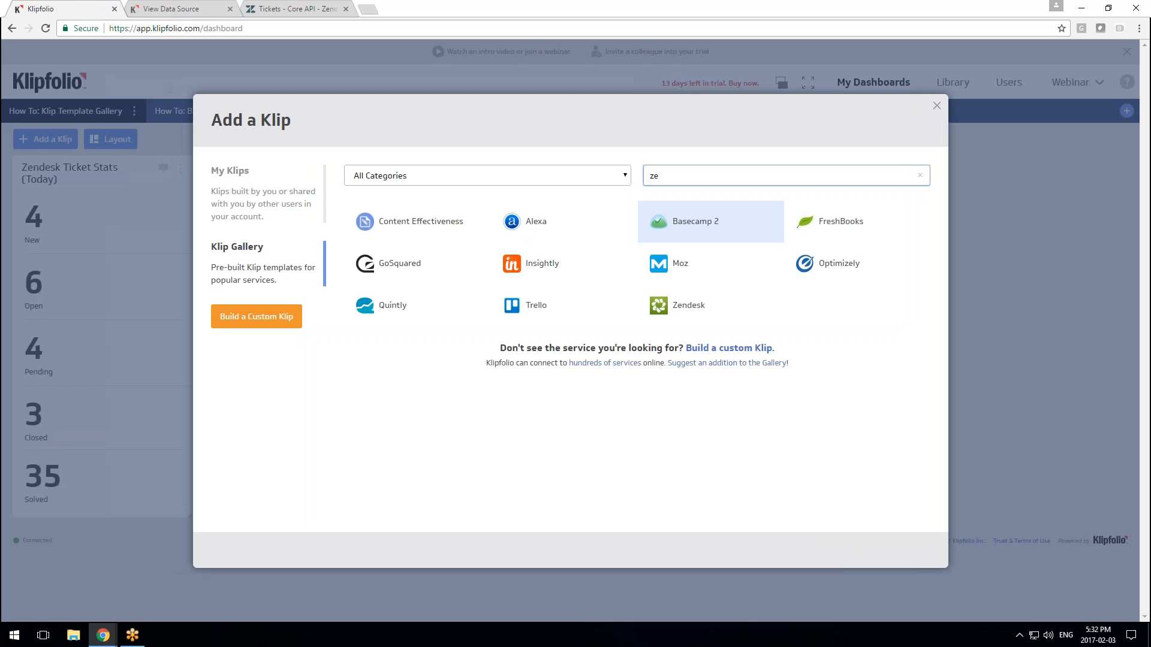
pyautogui.click(246, 199)
pyautogui.click(385, 238)
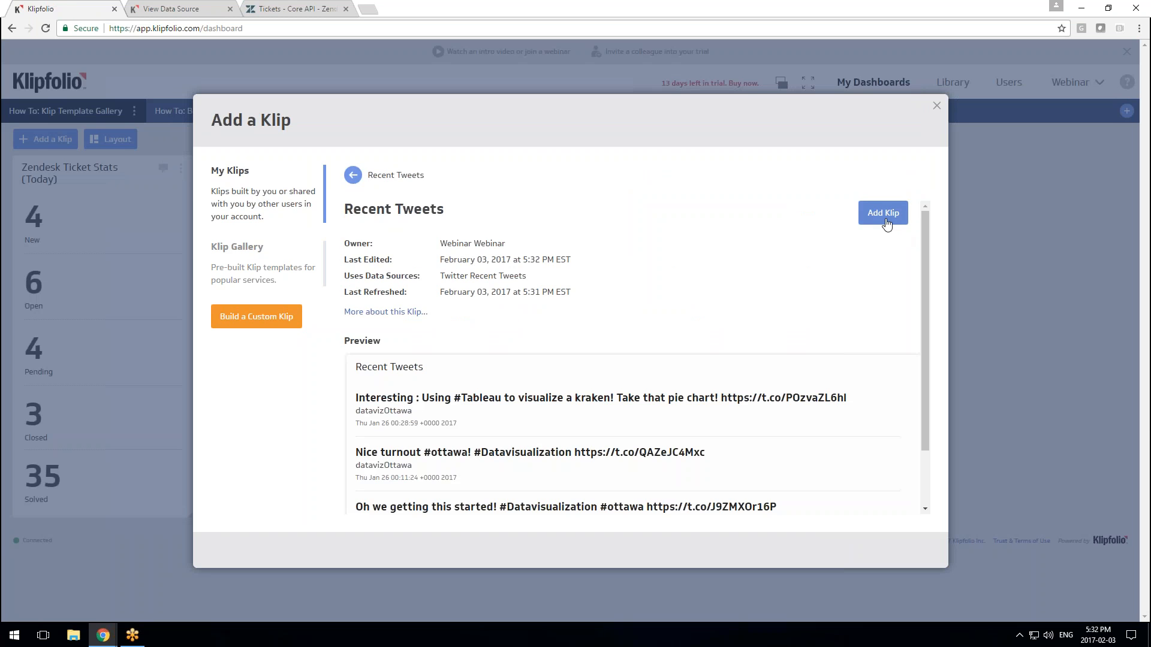
pyautogui.click(885, 216)
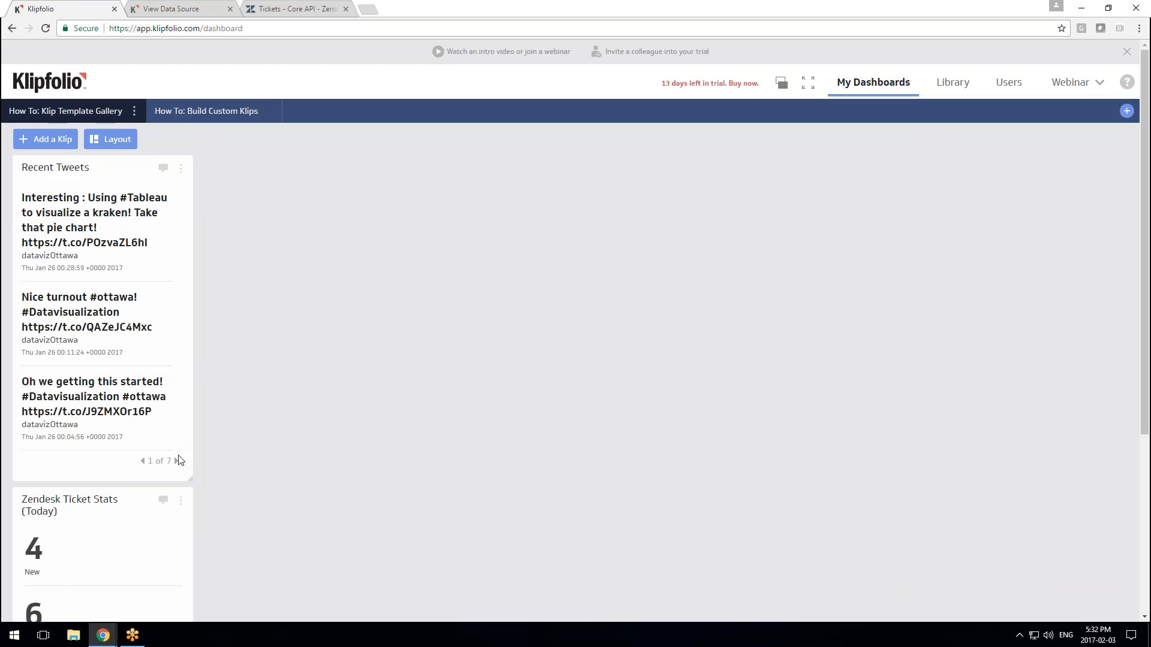
pyautogui.click(177, 461)
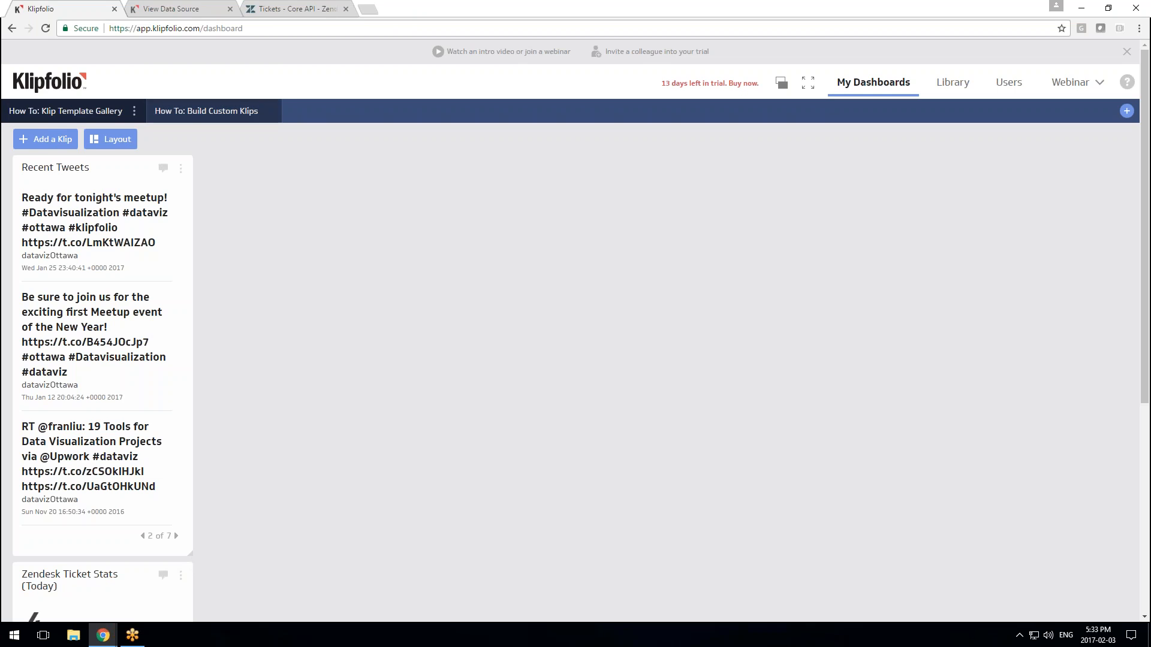
pyautogui.click(177, 10)
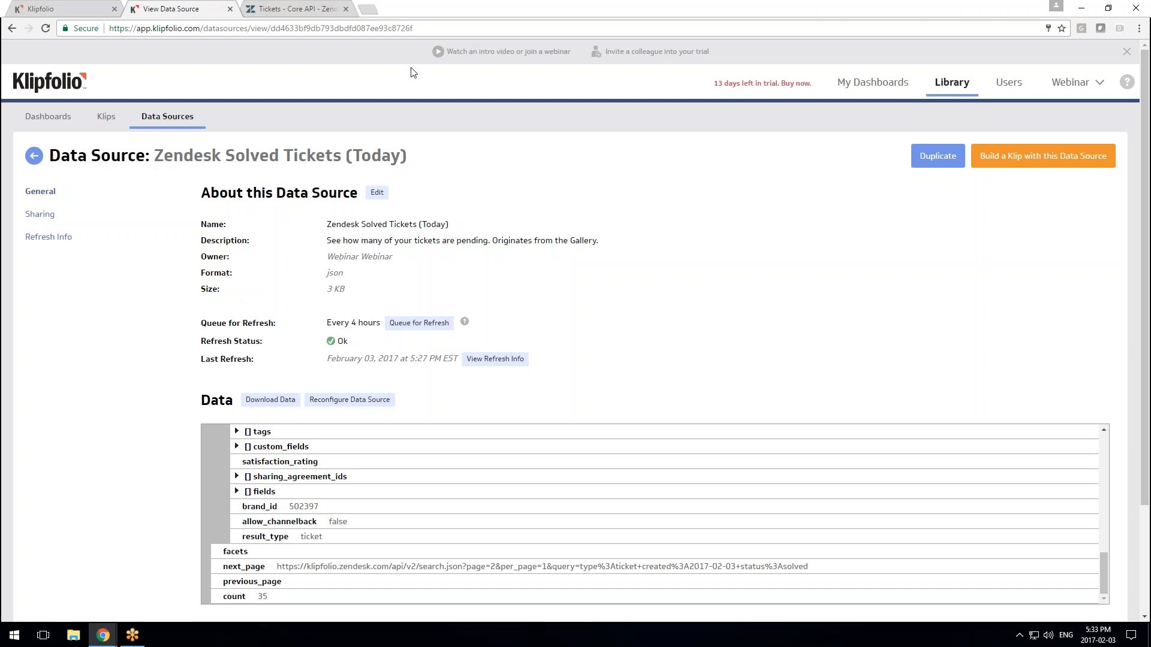
# In a new tab, search support.klipfolio.com for 'twitter' and open 'Use Twitter as a data source'
pyautogui.click(371, 11)
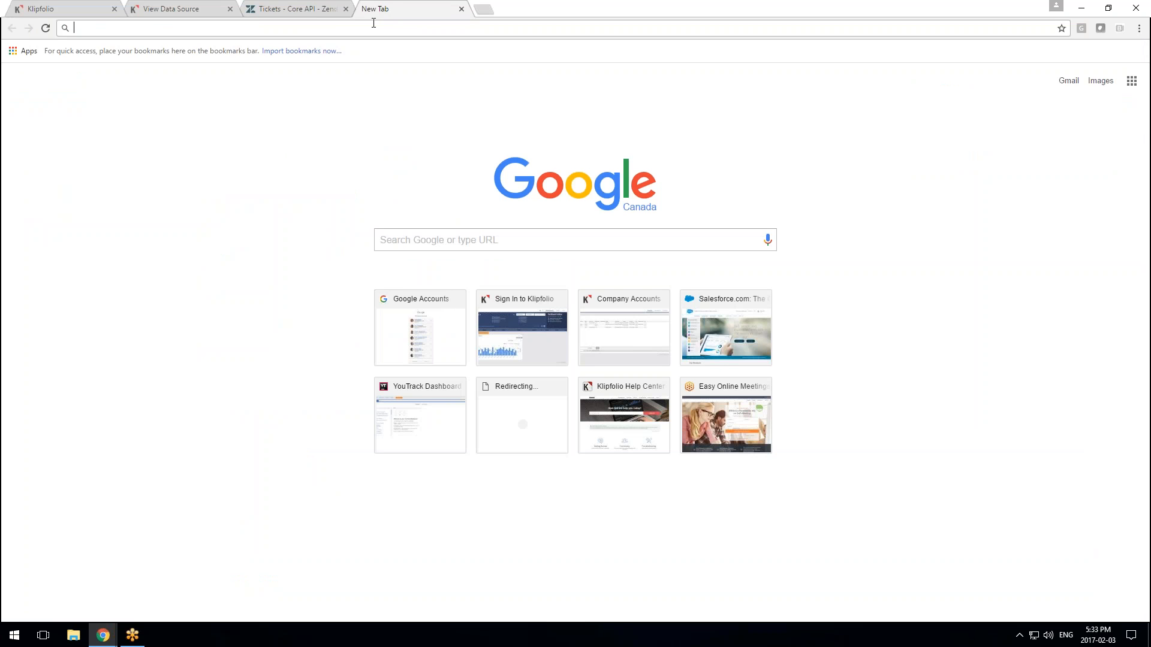
pyautogui.write('suu')
pyautogui.press('BackSpace')
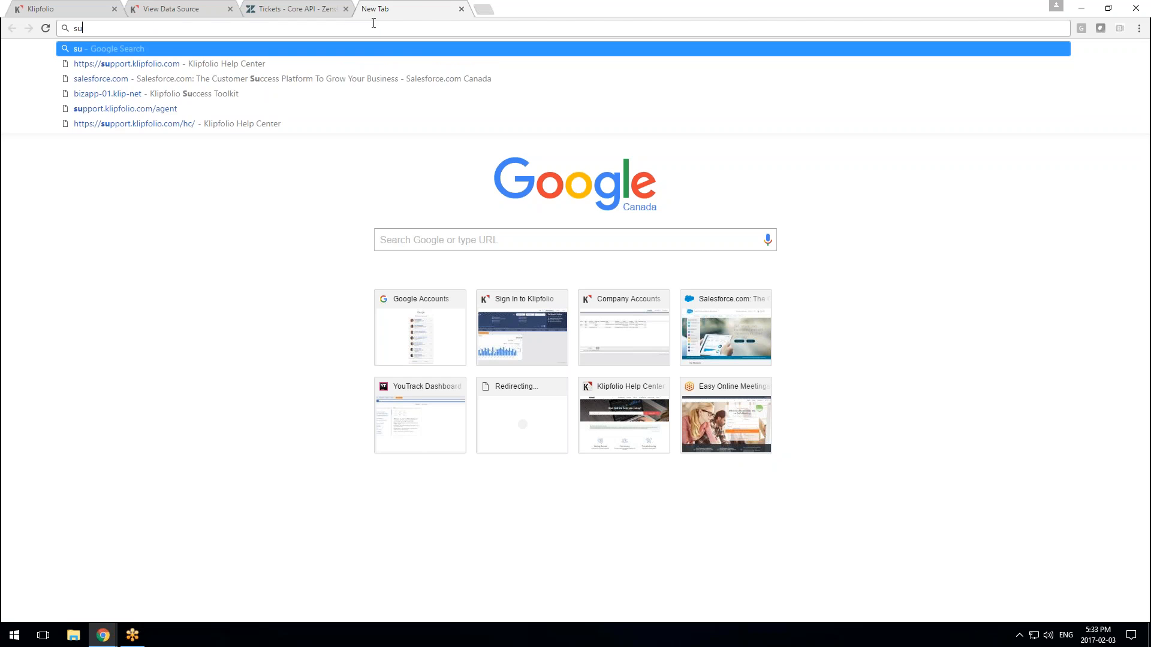
pyautogui.write('ppo')
pyautogui.press('Return')
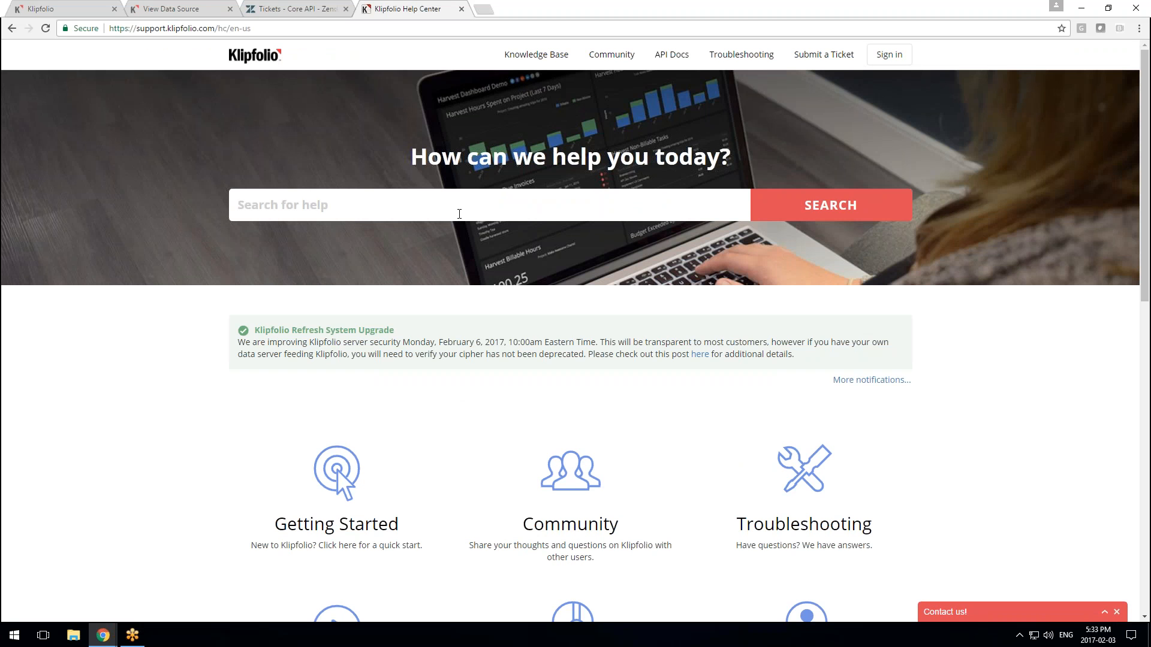
pyautogui.write('twitter')
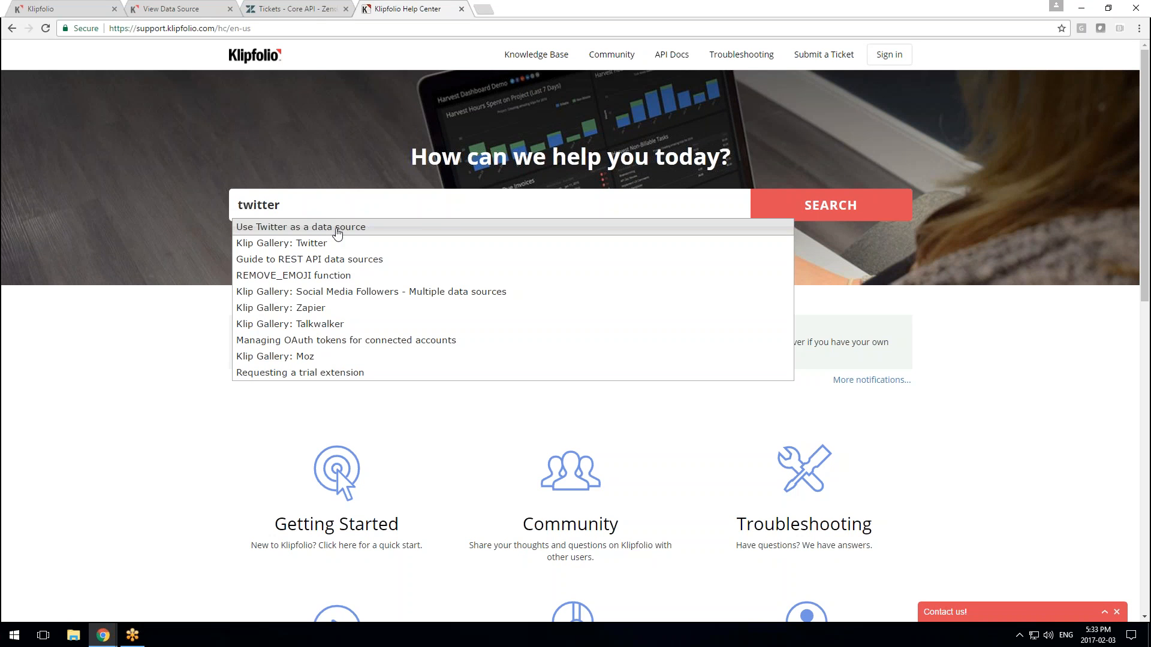
pyautogui.click(336, 232)
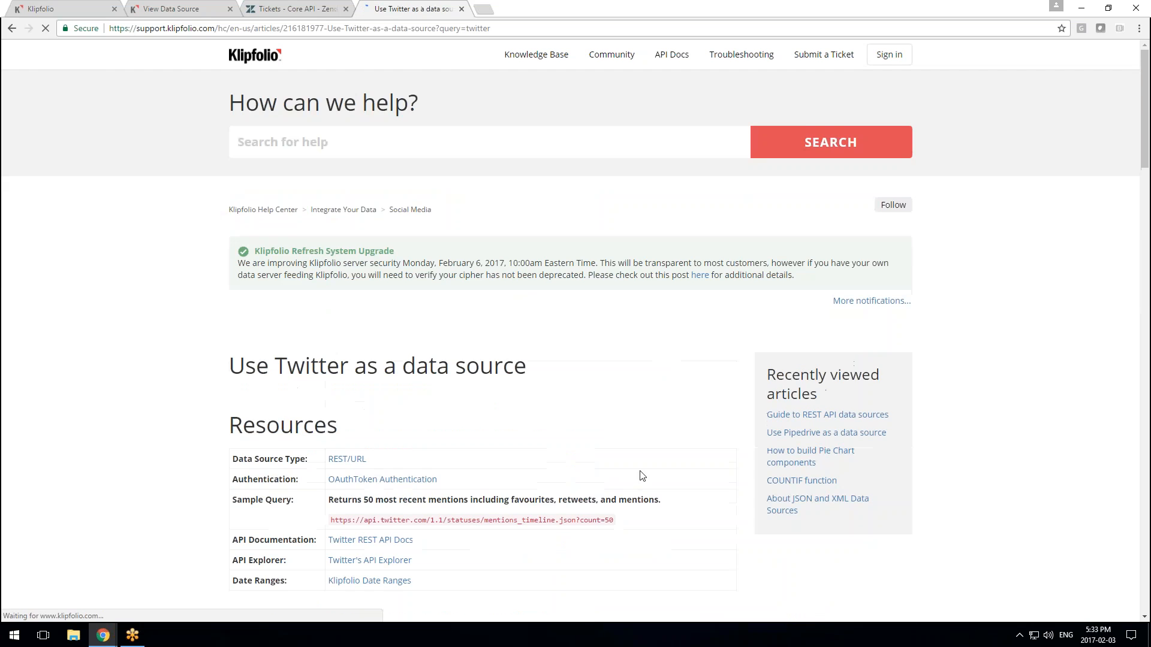
# Scroll the article down to Step 3 and highlight 'API Explorer' in its heading
pyautogui.scroll(-4, 639, 487)
pyautogui.scroll(-7, 638, 486)
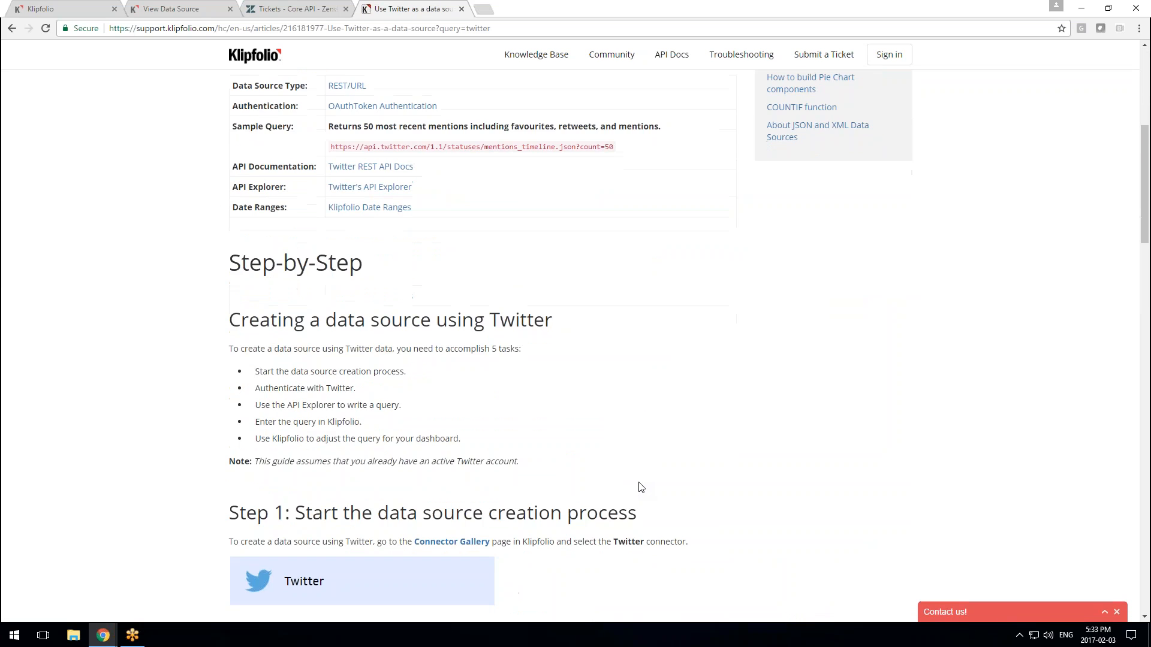
pyautogui.scroll(-7, 638, 487)
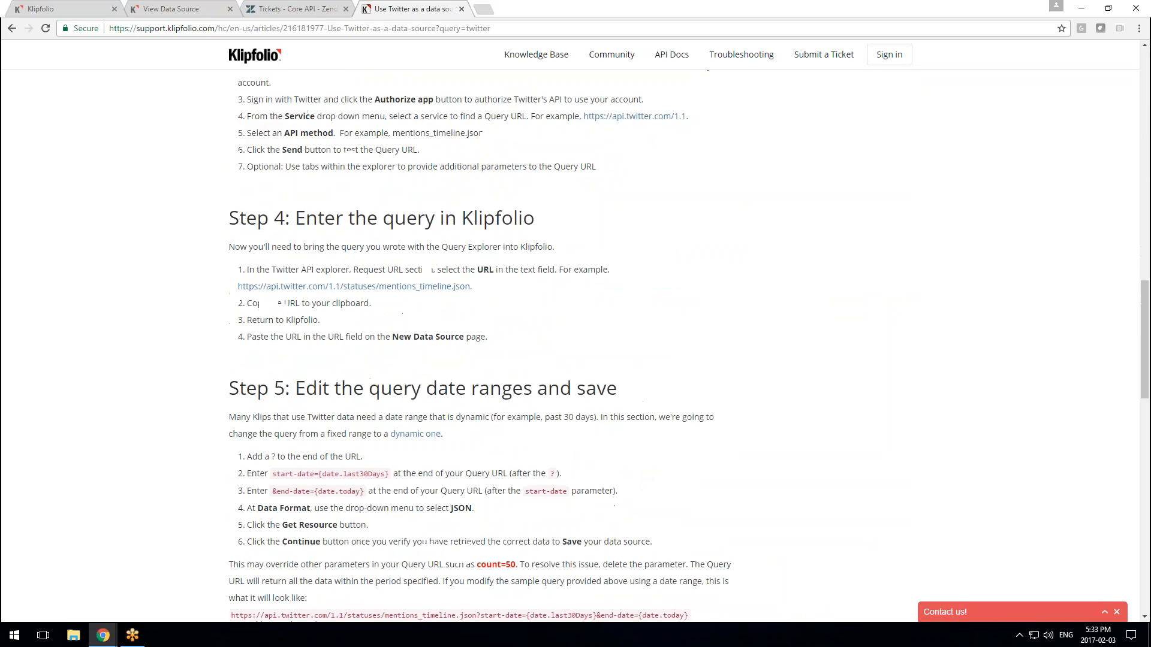
pyautogui.scroll(3, 638, 487)
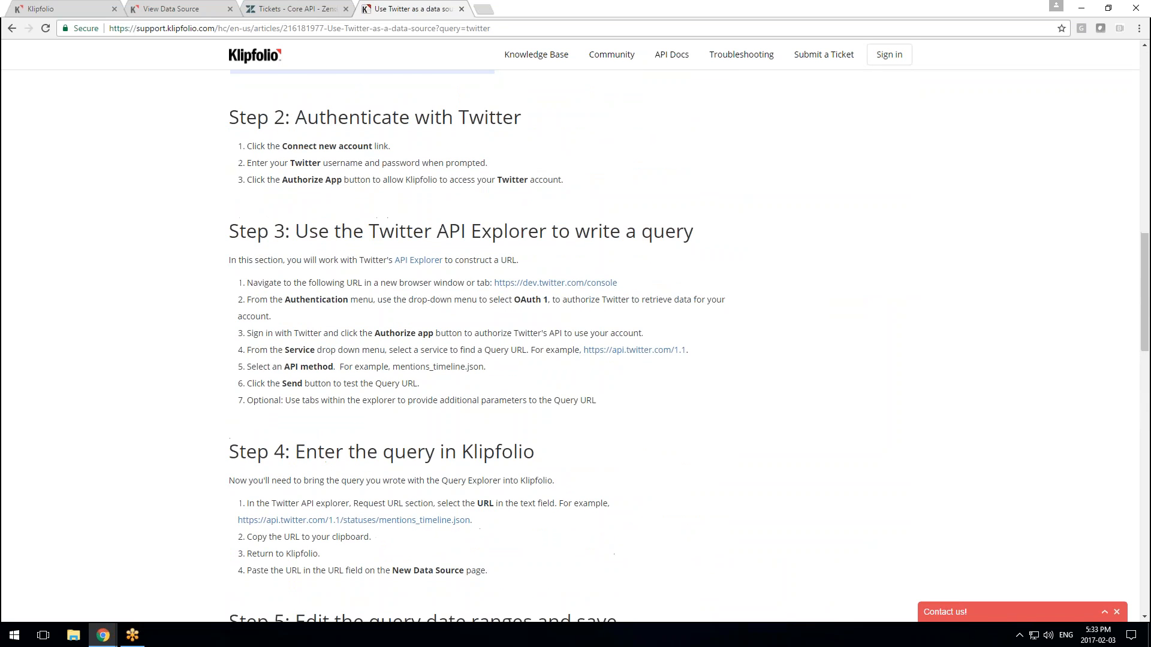
pyautogui.scroll(-2, 638, 487)
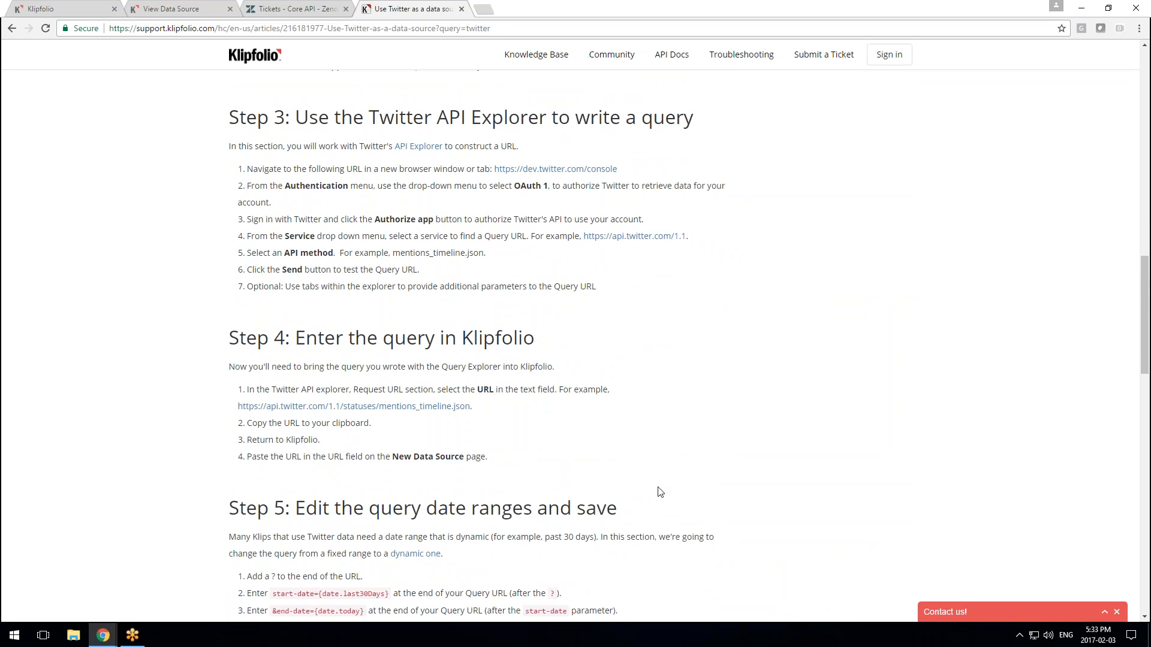
pyautogui.scroll(2, 669, 449)
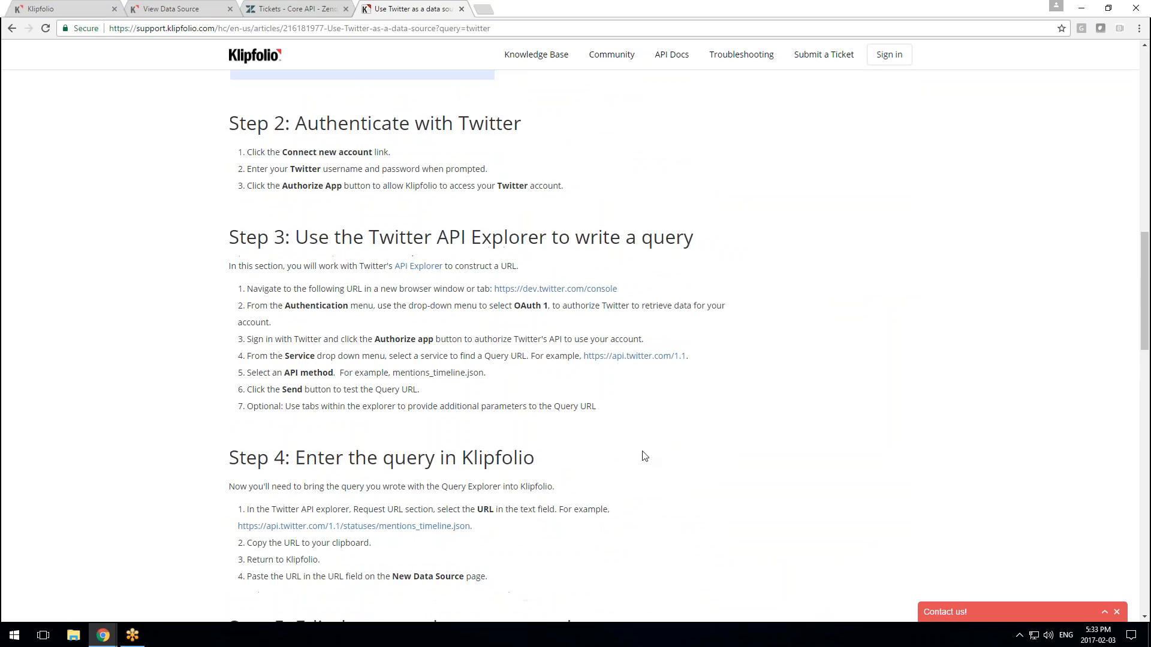
pyautogui.moveTo(436, 237); pyautogui.dragTo(553, 237)
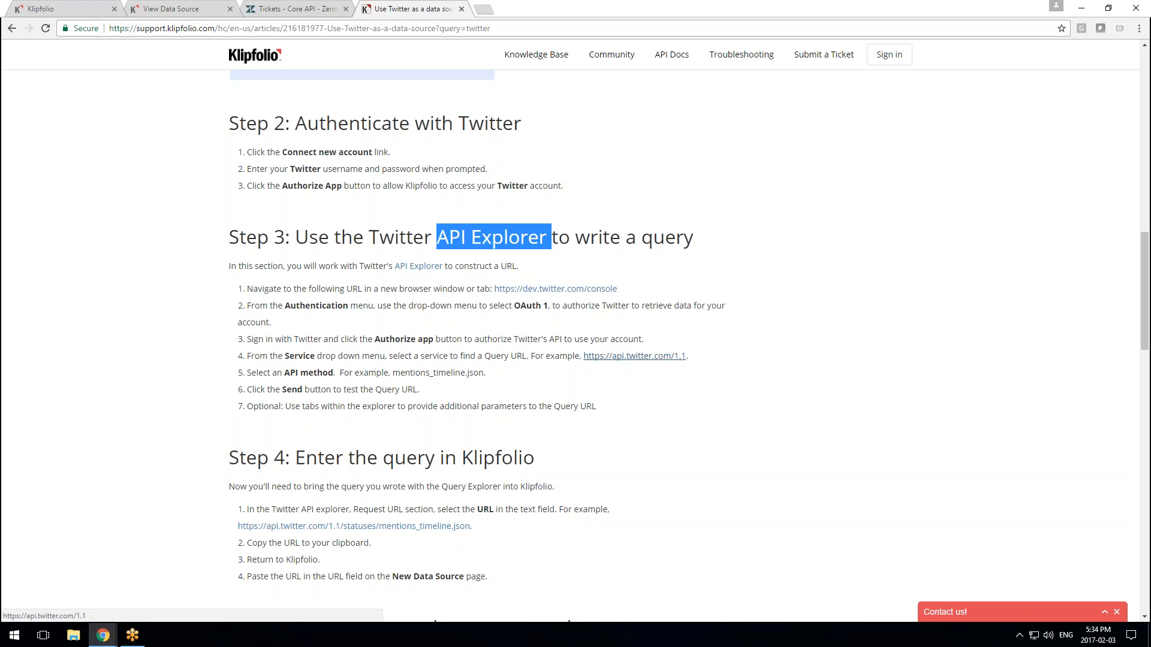
# Open the Twitter API Console from the article's link, closing the stray pages opened along the way
pyautogui.click(628, 360)
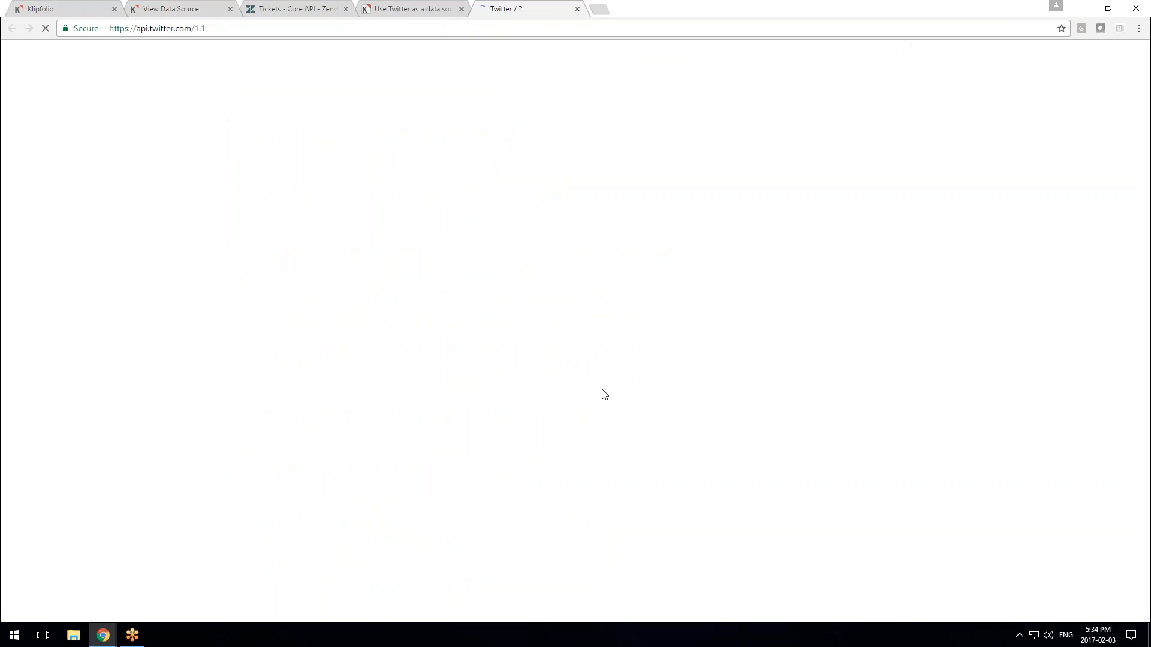
pyautogui.click(576, 9)
pyautogui.click(563, 288)
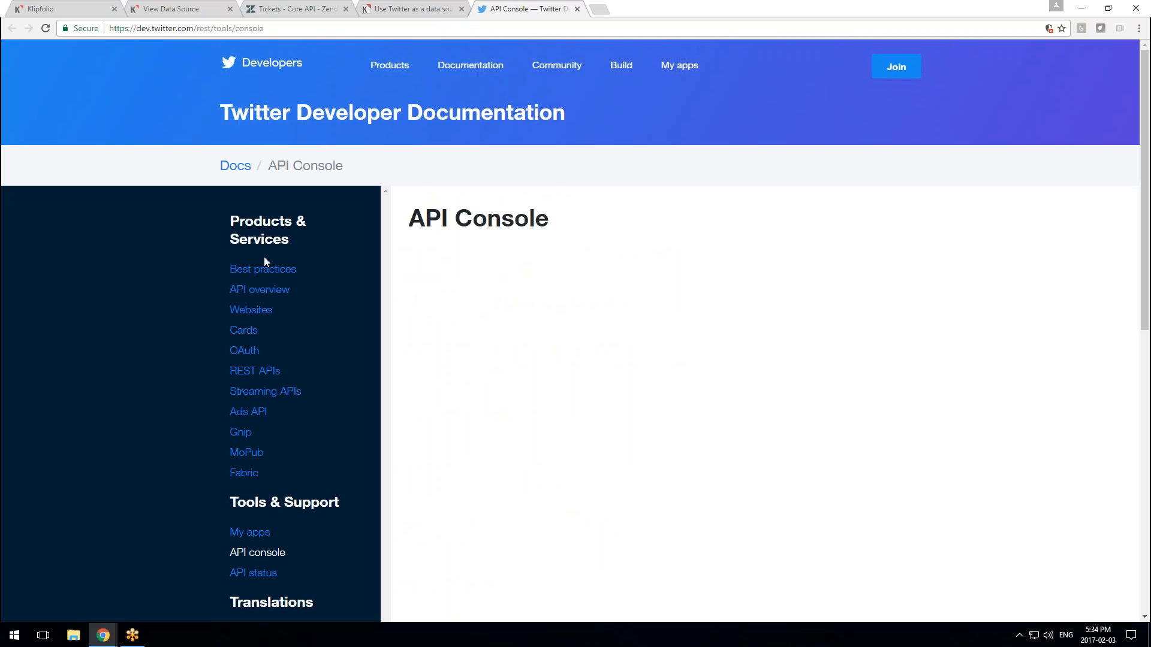
pyautogui.click(289, 279)
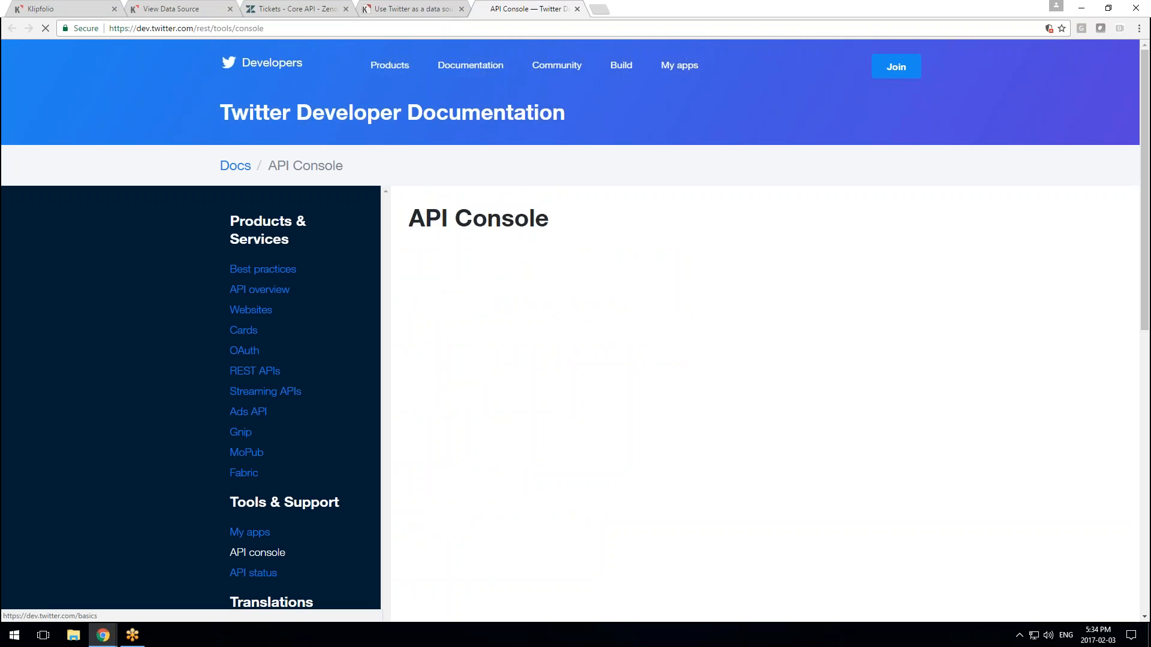
pyautogui.click(576, 8)
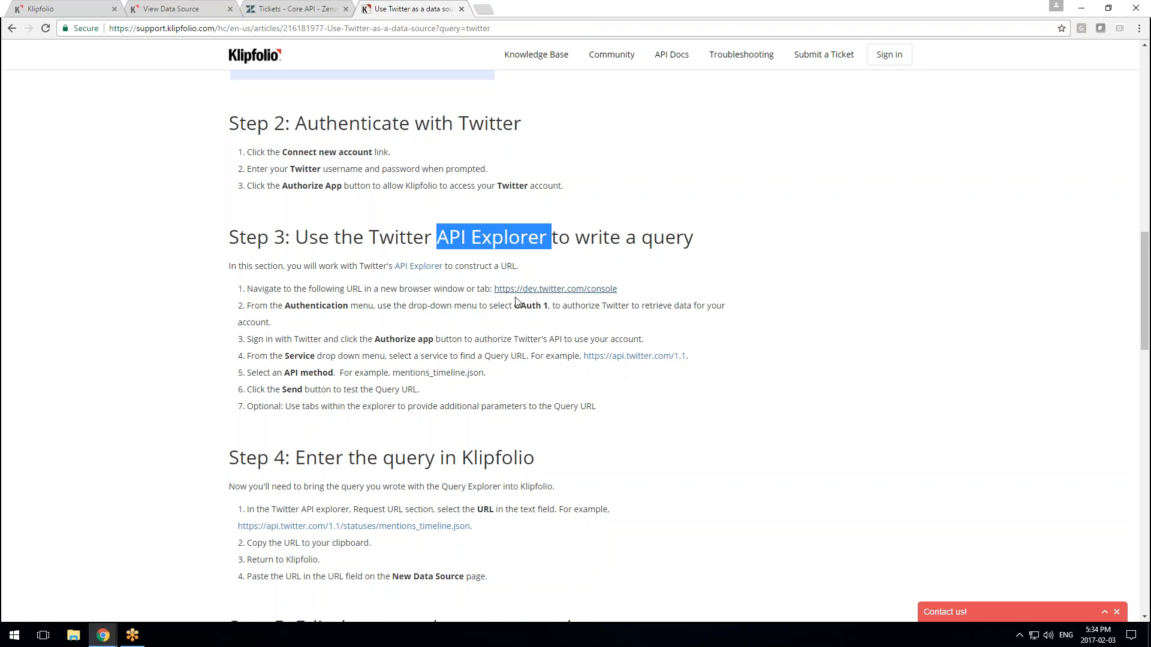
pyautogui.click(536, 291)
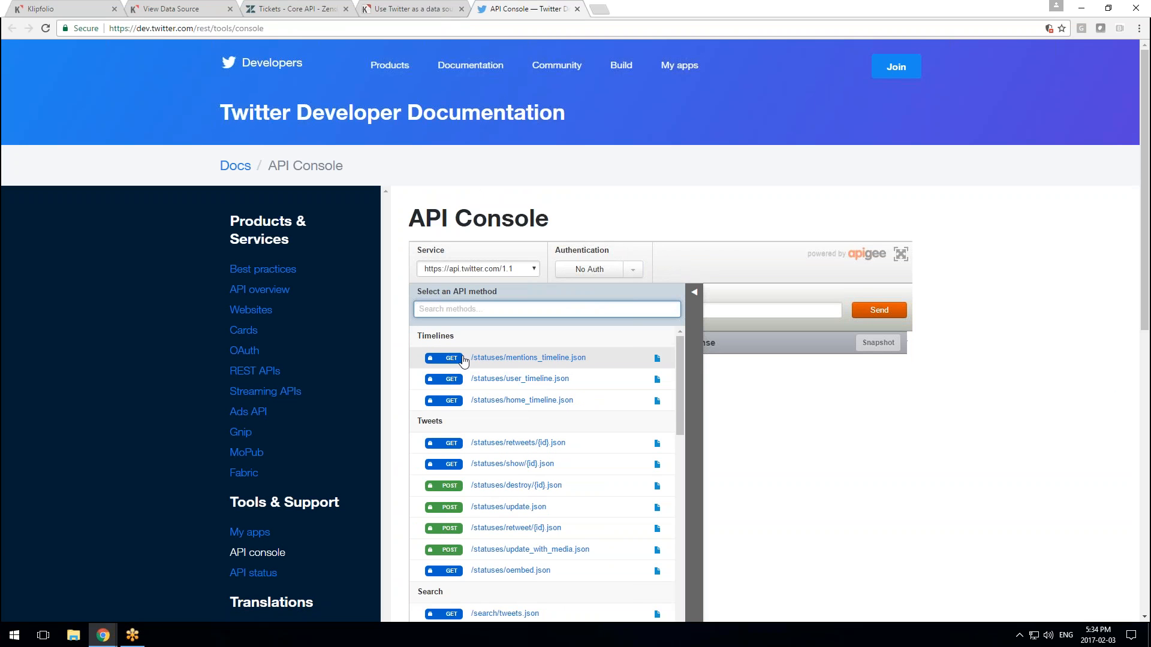
# Pick the mentions_timeline request, copy its Request URL, and return to the Klipfolio tab
pyautogui.click(565, 360)
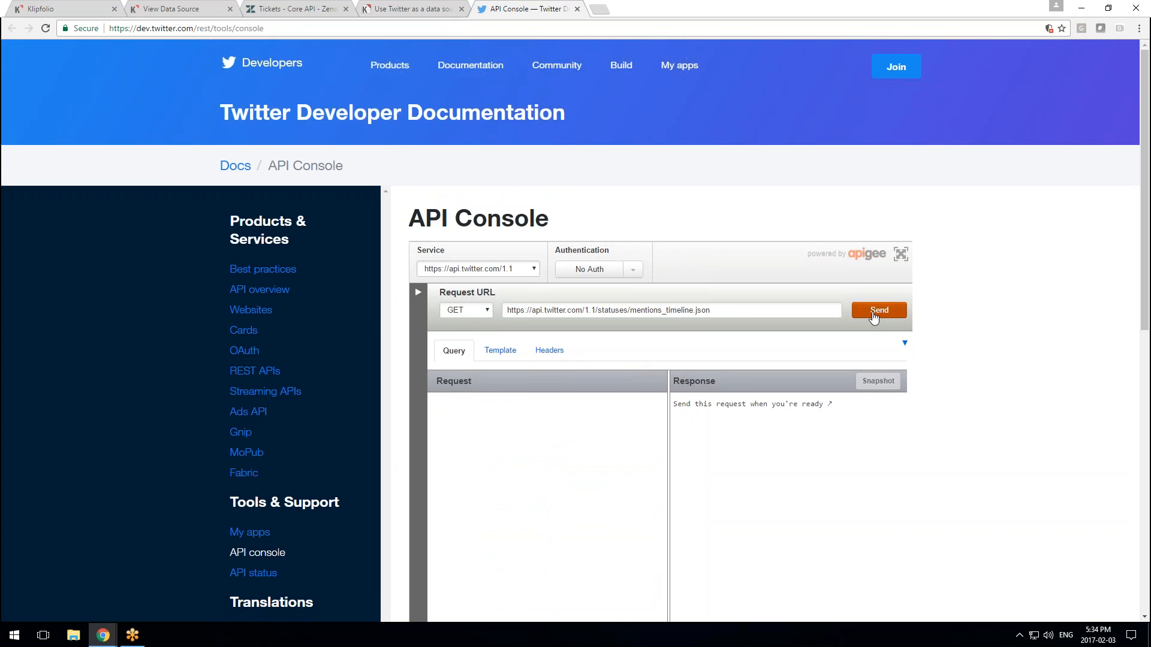
pyautogui.tripleClick(807, 310)
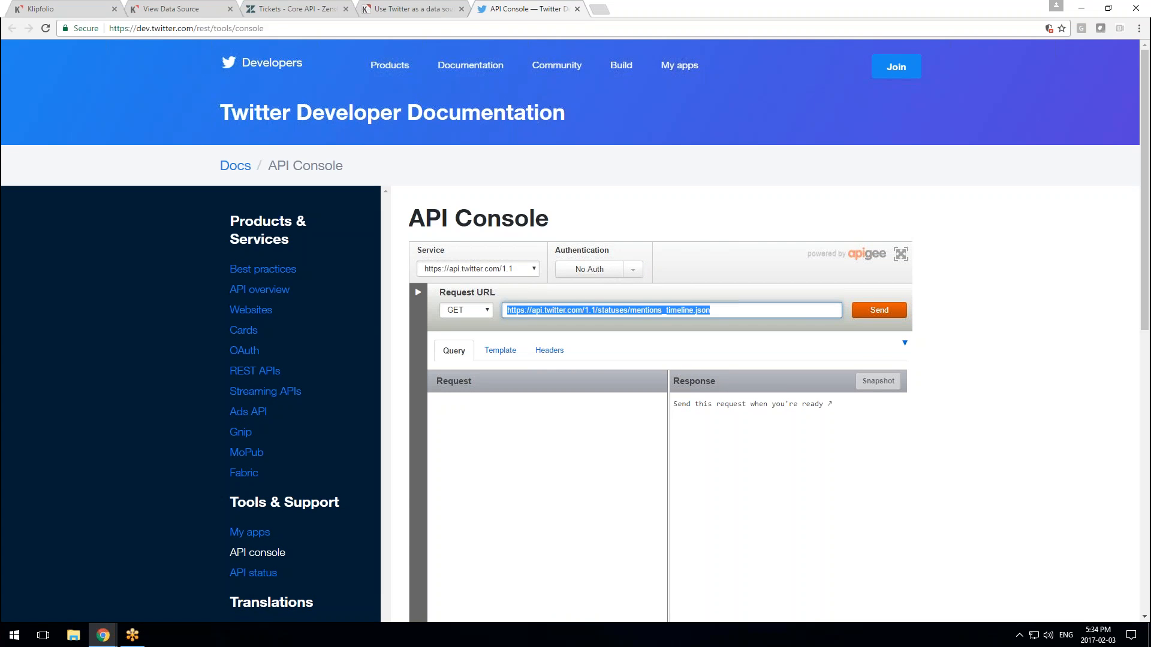
pyautogui.rightClick(807, 312)
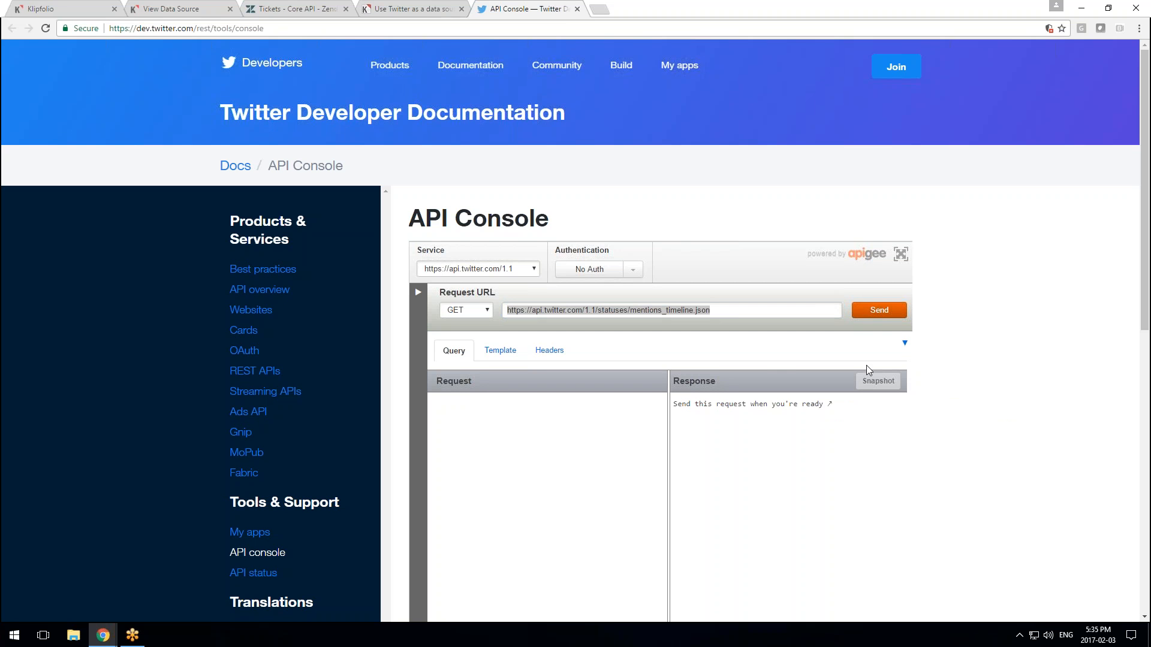
pyautogui.rightClick(657, 313)
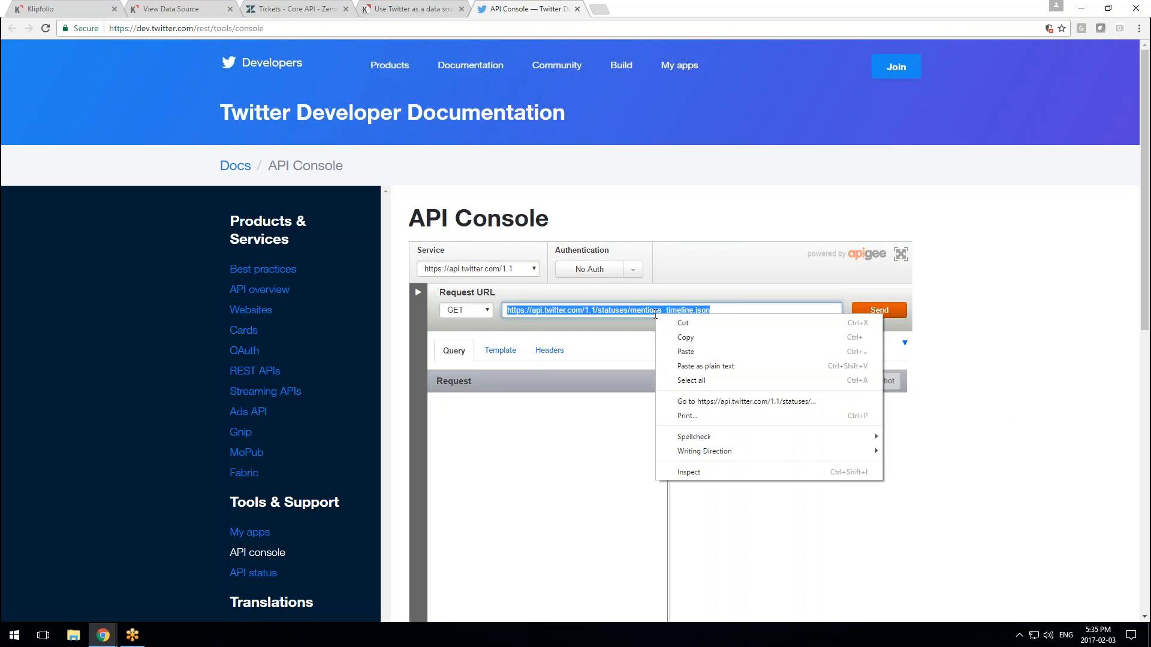
pyautogui.click(697, 339)
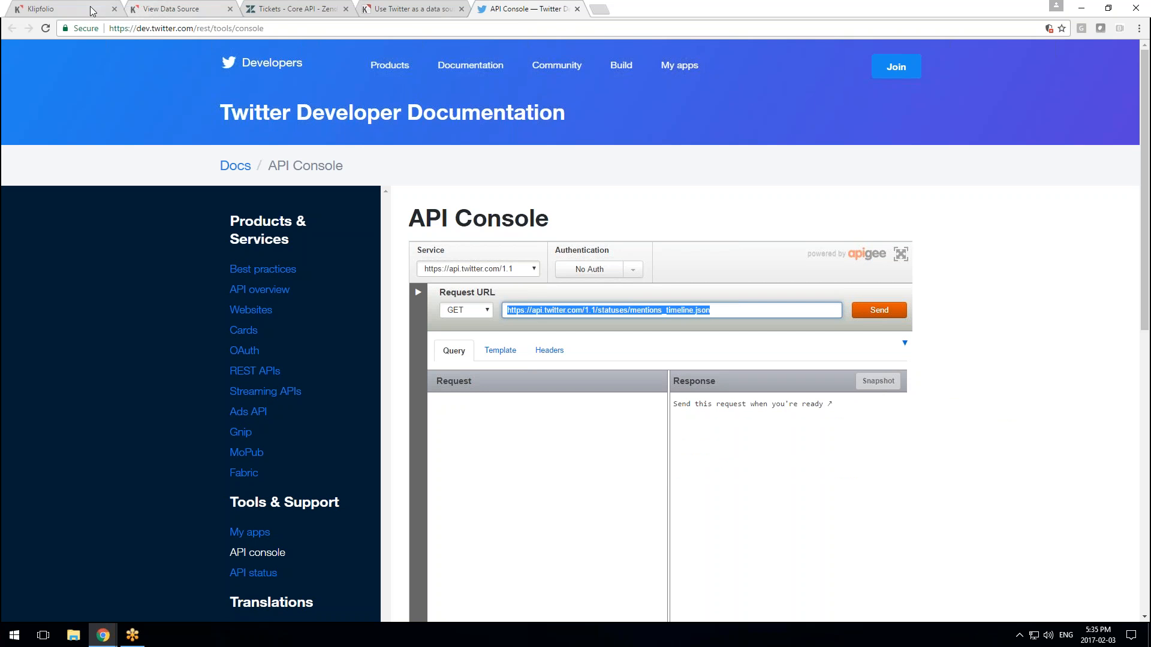
pyautogui.click(149, 13)
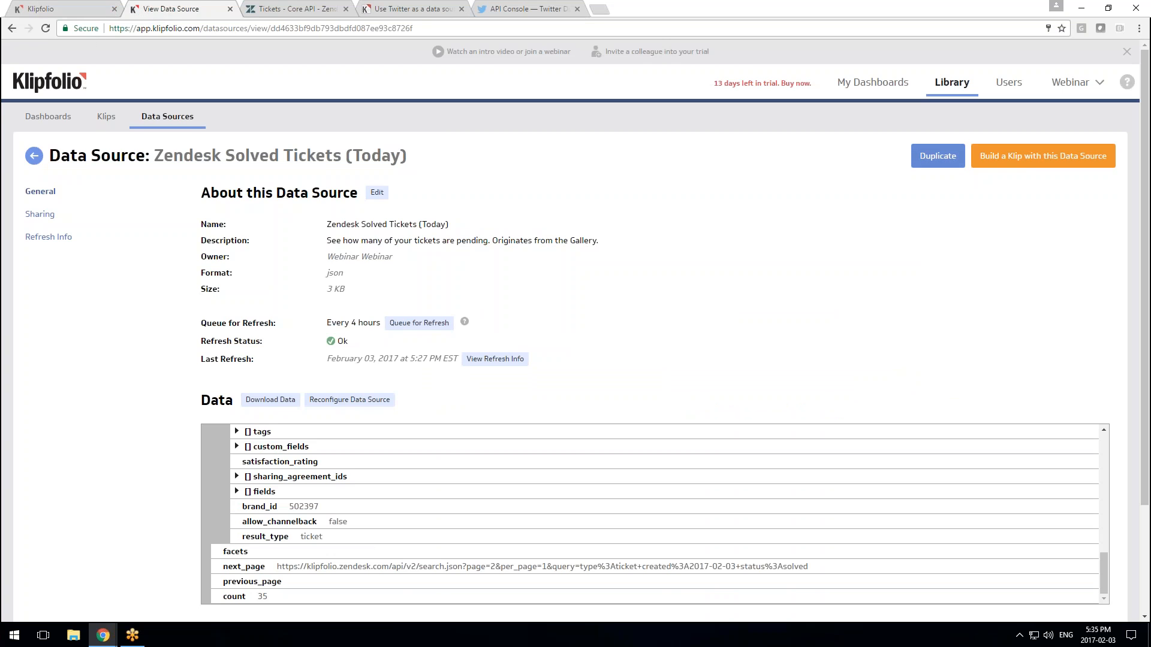
# Create a new custom Twitter data source from Library > Data Sources using the connected account
pyautogui.click(945, 91)
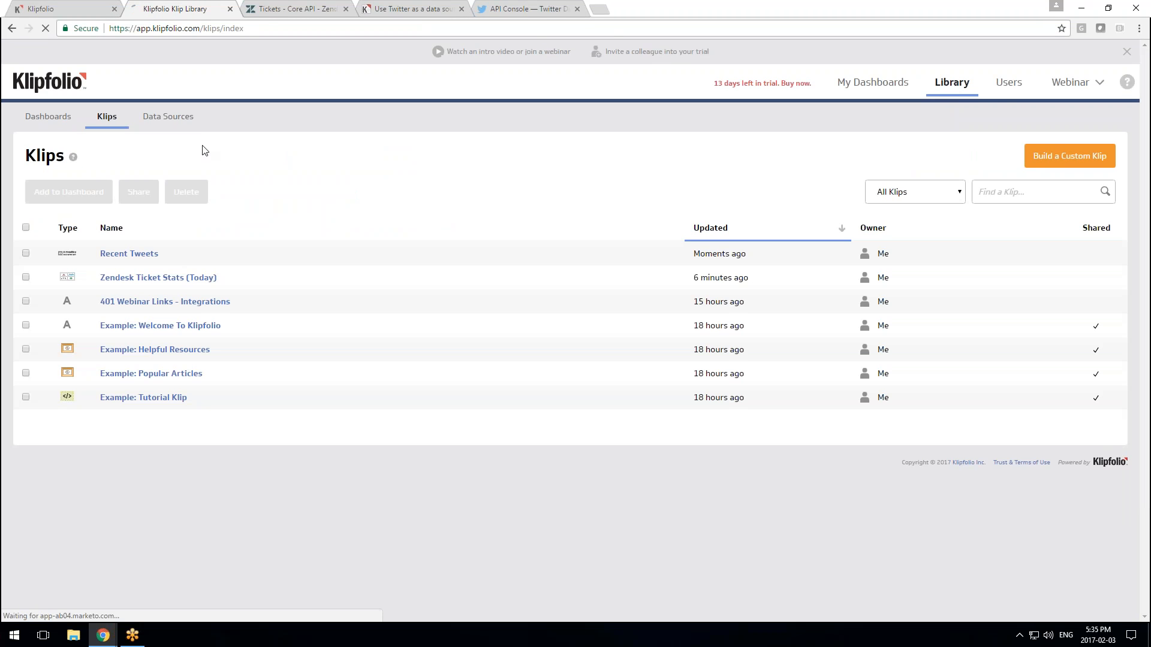
pyautogui.click(167, 117)
pyautogui.click(1013, 161)
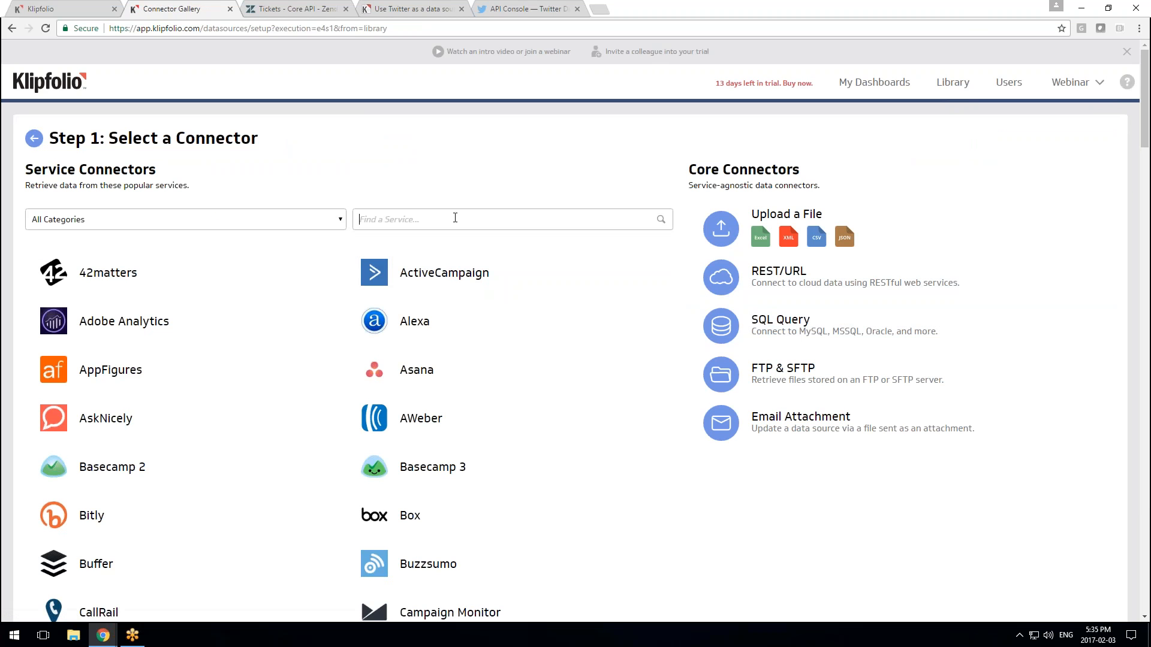
pyautogui.write('twi')
pyautogui.click(136, 290)
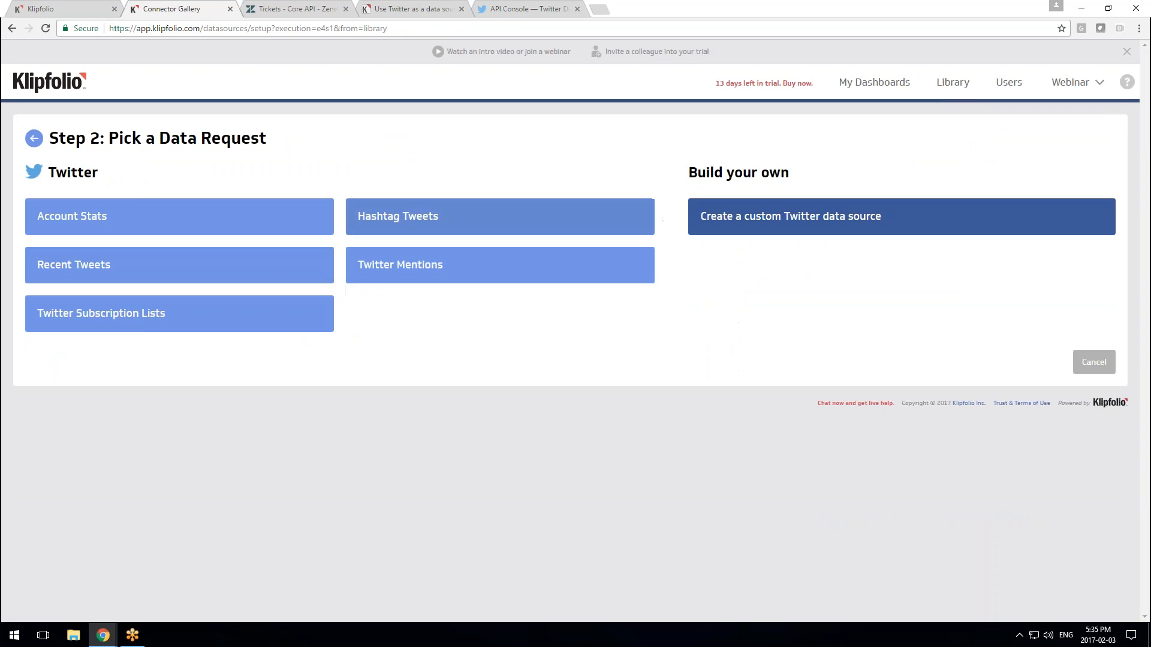
pyautogui.click(722, 223)
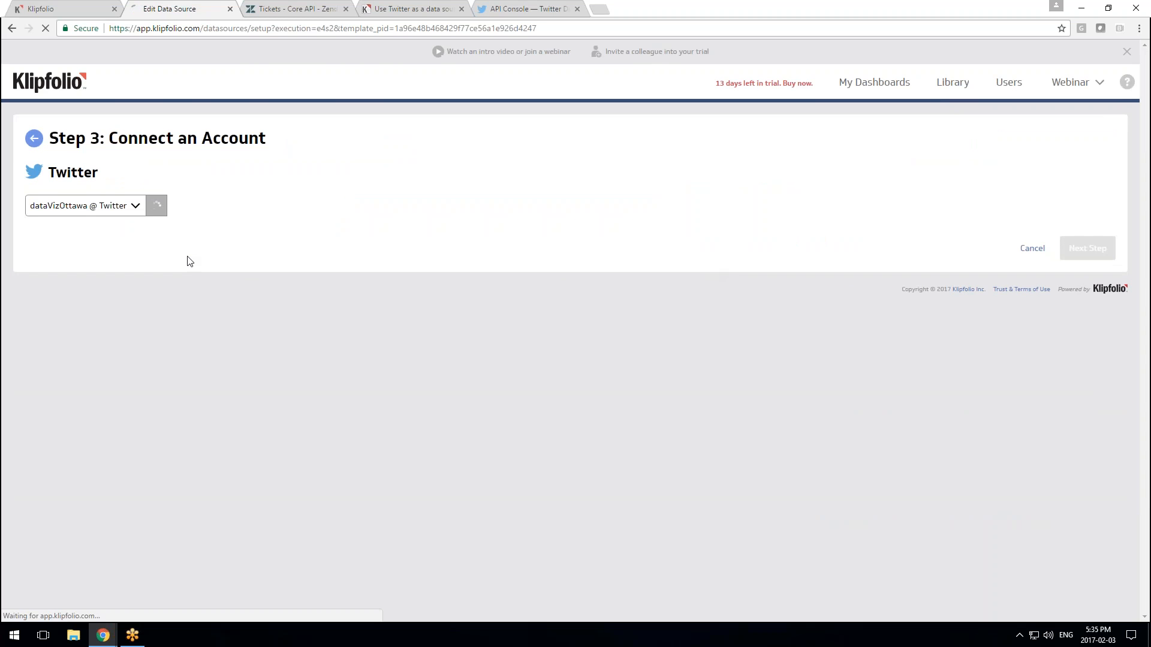
pyautogui.click(1087, 248)
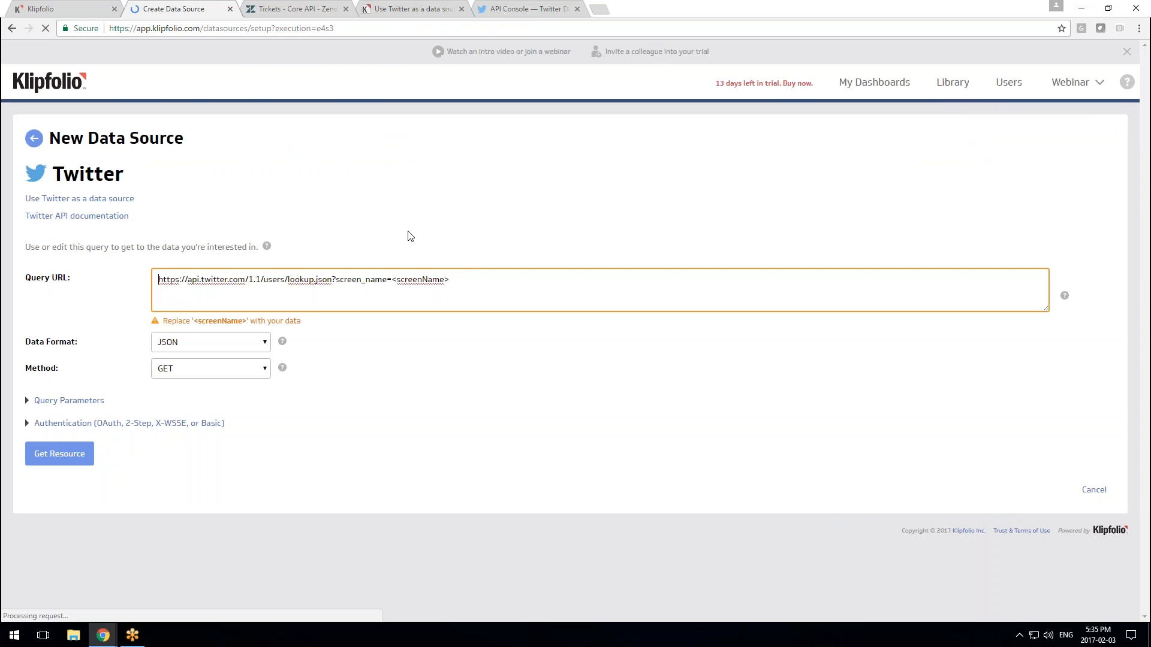
# Replace the query URL with the pasted mentions_timeline URL and fetch its JSON response
pyautogui.tripleClick(471, 278)
pyautogui.rightClick(474, 278)
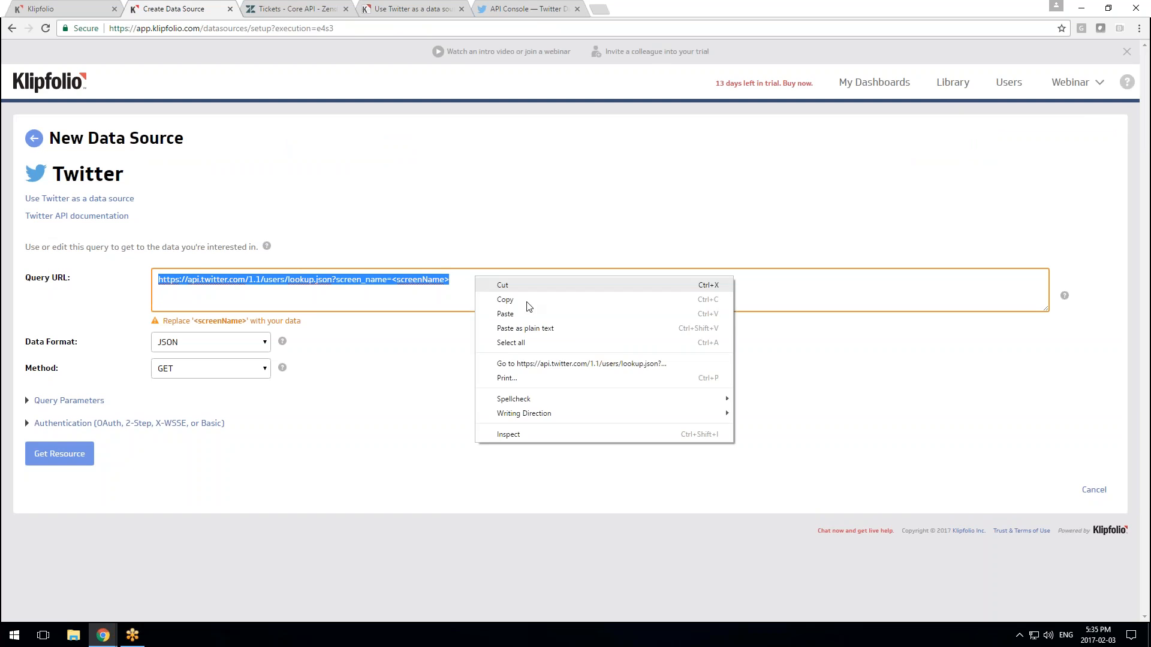
pyautogui.click(554, 326)
pyautogui.click(63, 455)
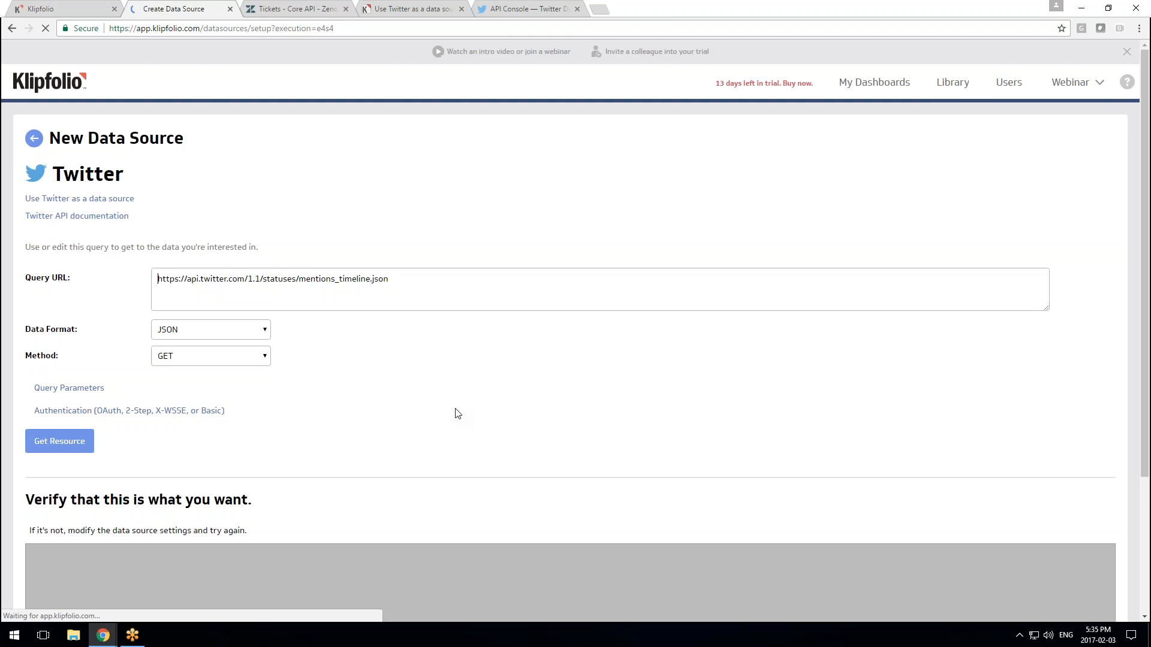
pyautogui.scroll(-15, 501, 478)
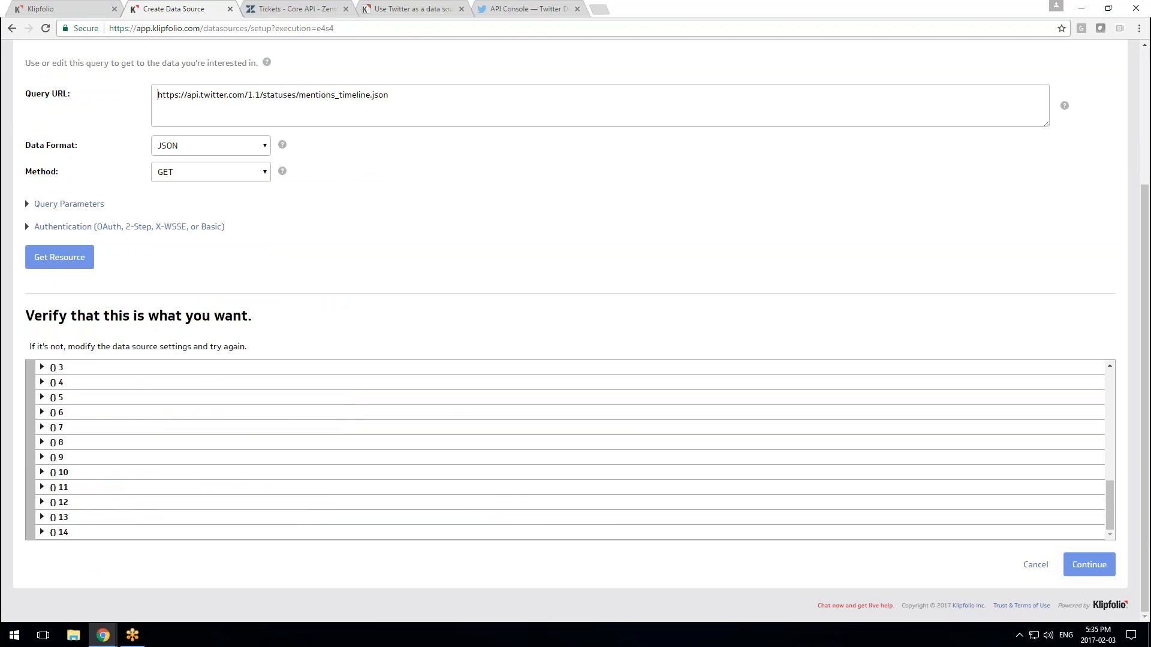
pyautogui.scroll(5, 449, 481)
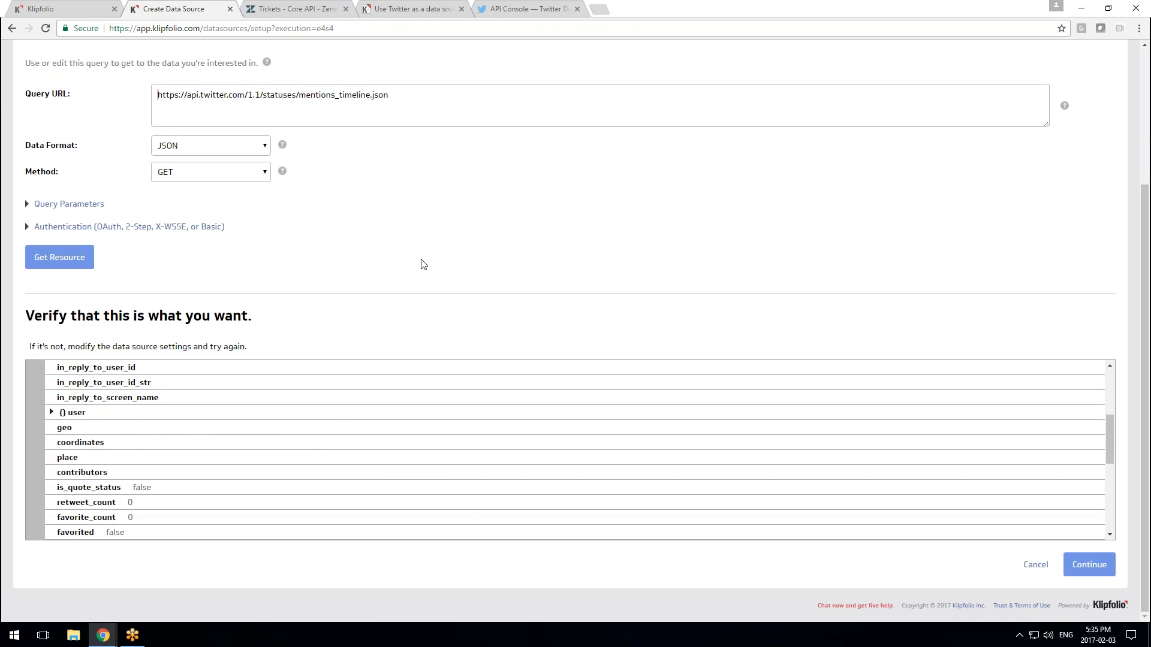
pyautogui.scroll(1, 424, 264)
pyautogui.scroll(-2, 755, 361)
# Save the data source as 'Twitter Mentions' and switch back to the Twitter API Console tab
pyautogui.click(1090, 563)
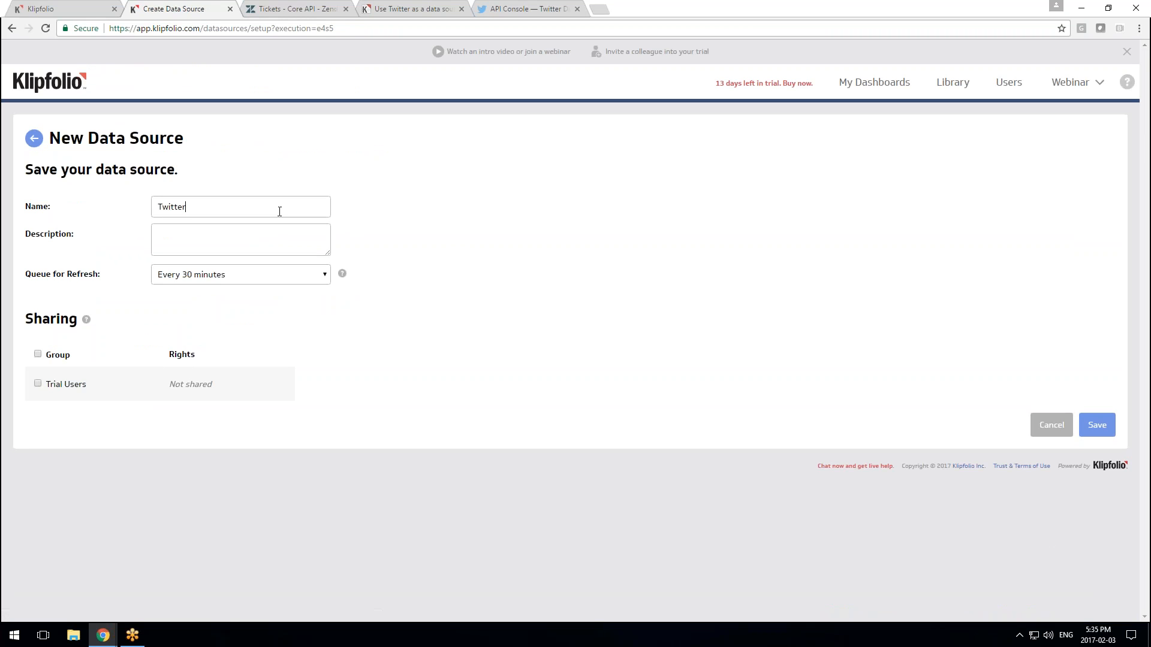
pyautogui.write('Mentions')
pyautogui.click(1108, 430)
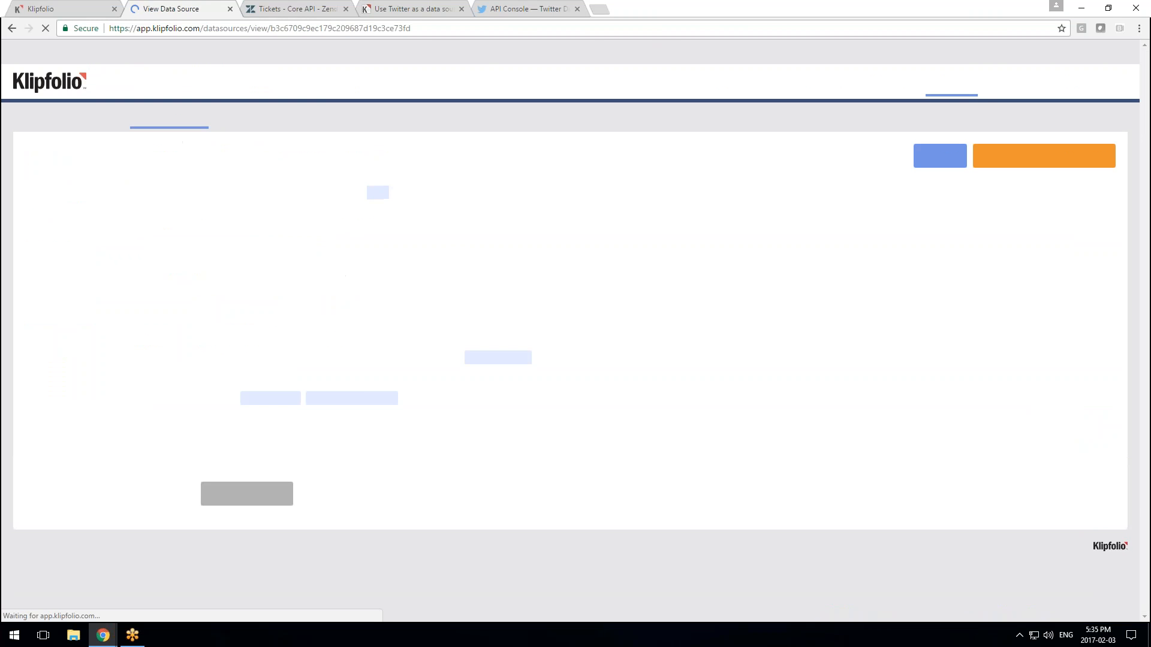
pyautogui.scroll(-15, 552, 465)
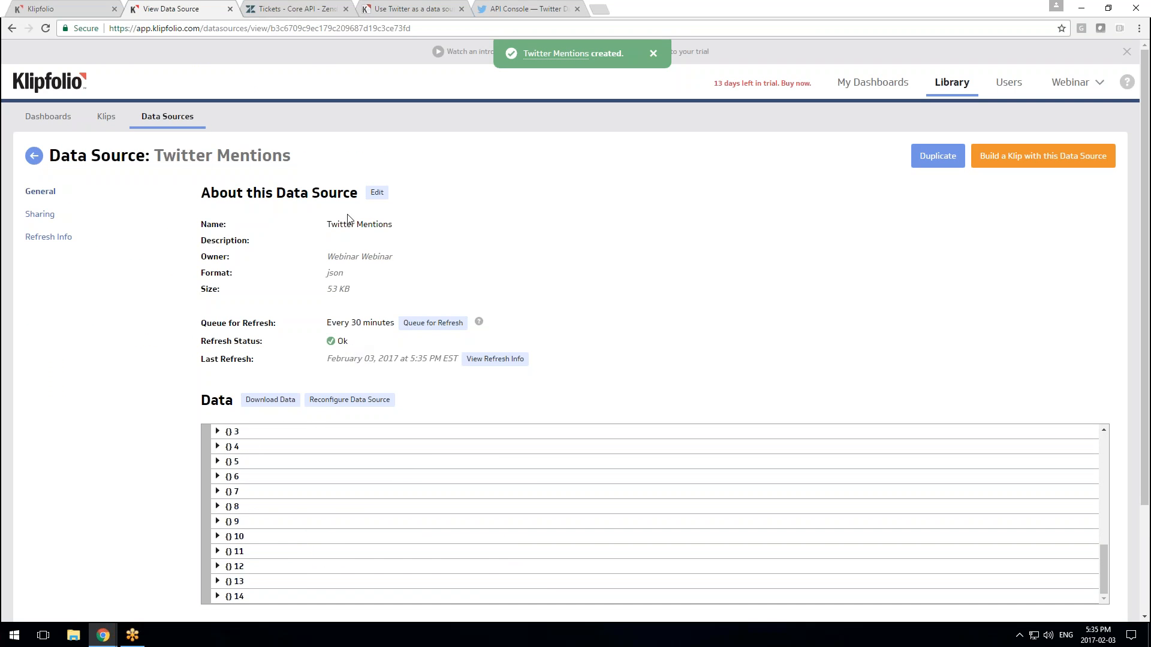
pyautogui.click(389, 8)
pyautogui.click(524, 8)
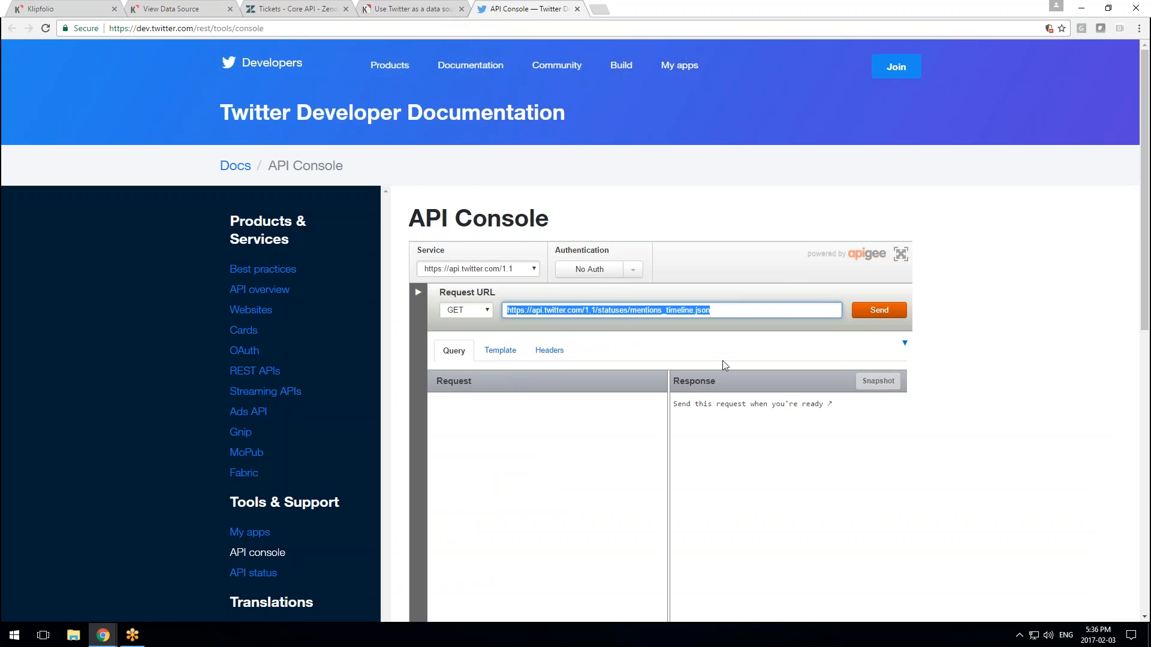
# Scroll through the 'Use Twitter as a data source' article, highlighting its title, then close its tab
pyautogui.click(169, 7)
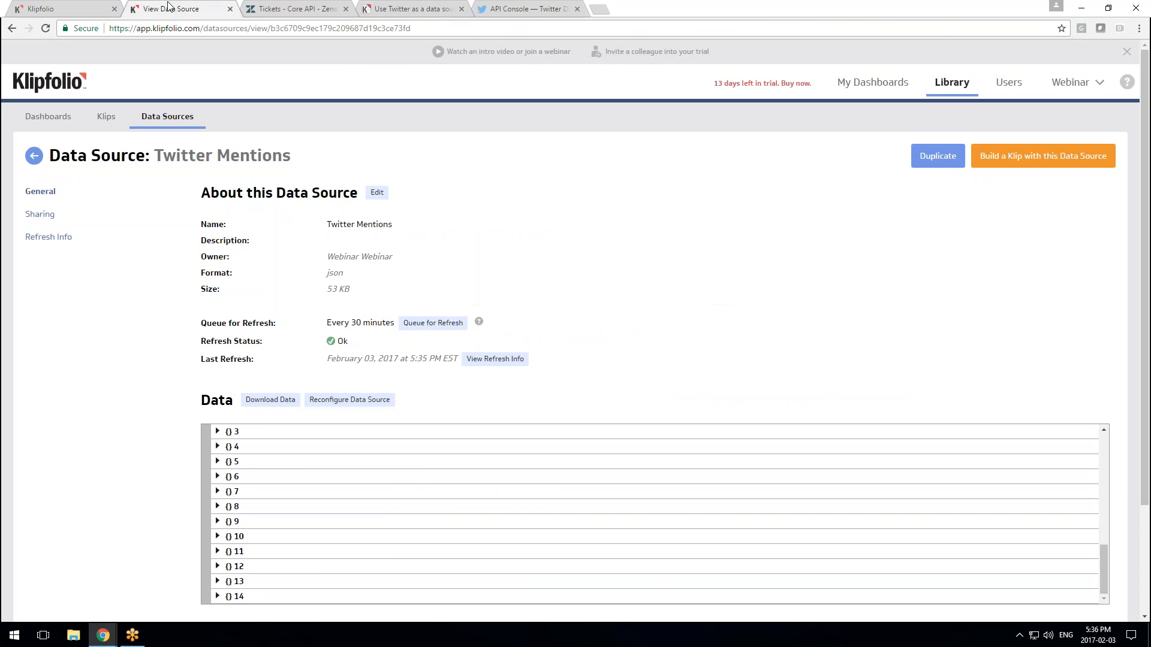
pyautogui.click(412, 9)
pyautogui.scroll(1, 689, 336)
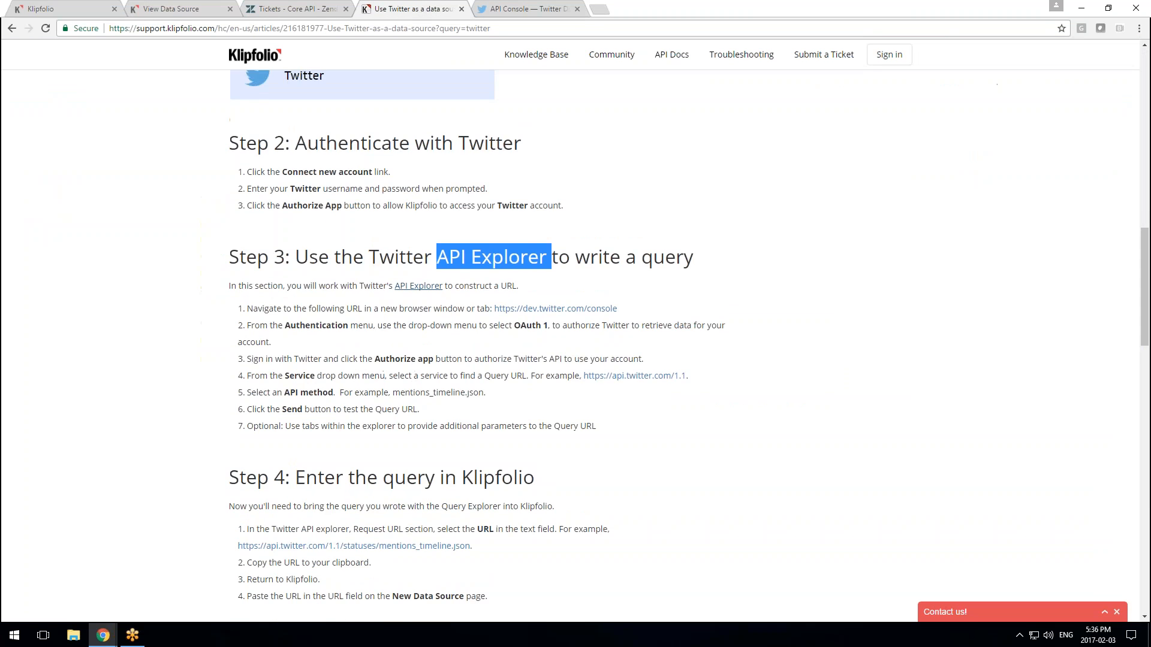
pyautogui.scroll(15, 432, 252)
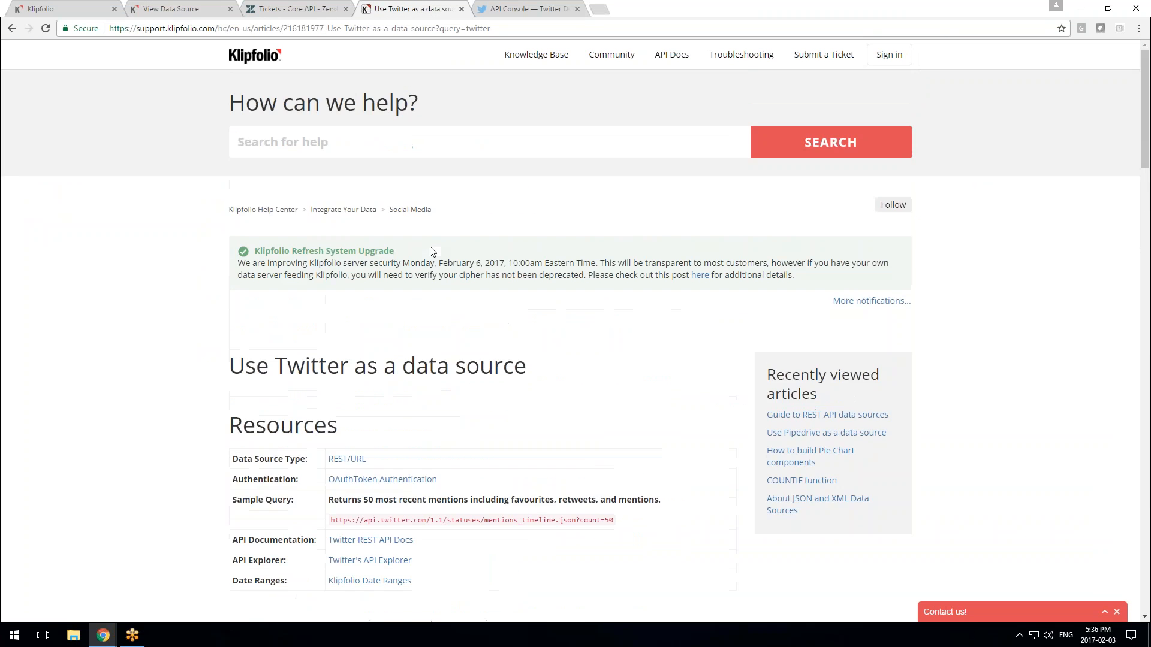
pyautogui.moveTo(230, 366); pyautogui.dragTo(416, 368)
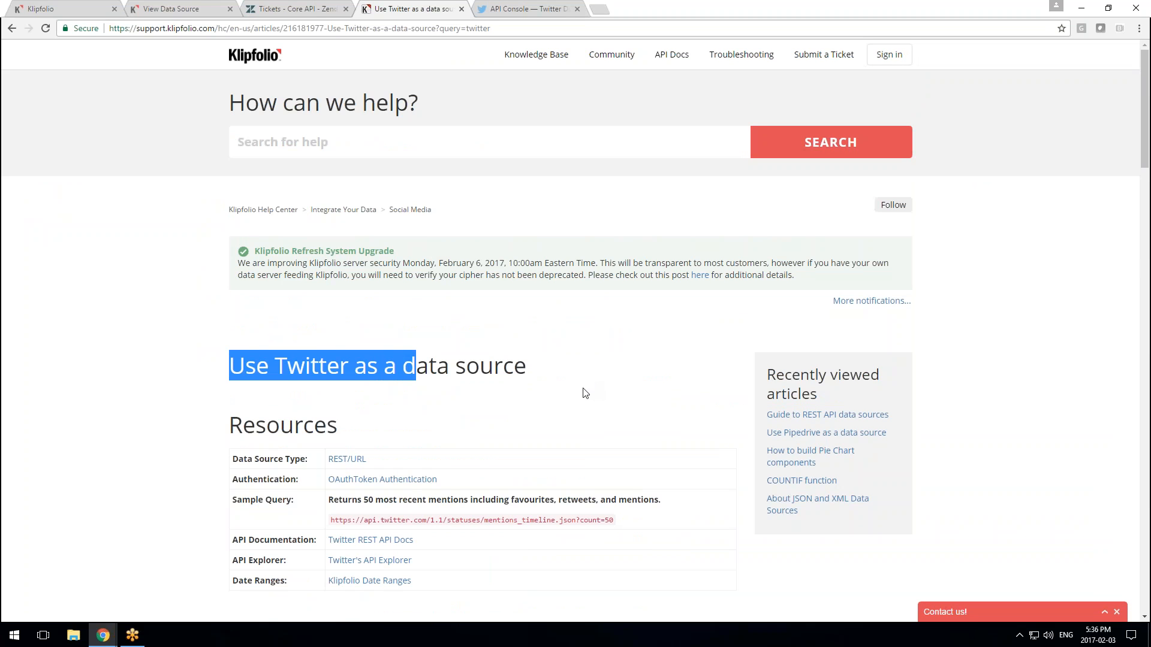
pyautogui.scroll(-2, 586, 393)
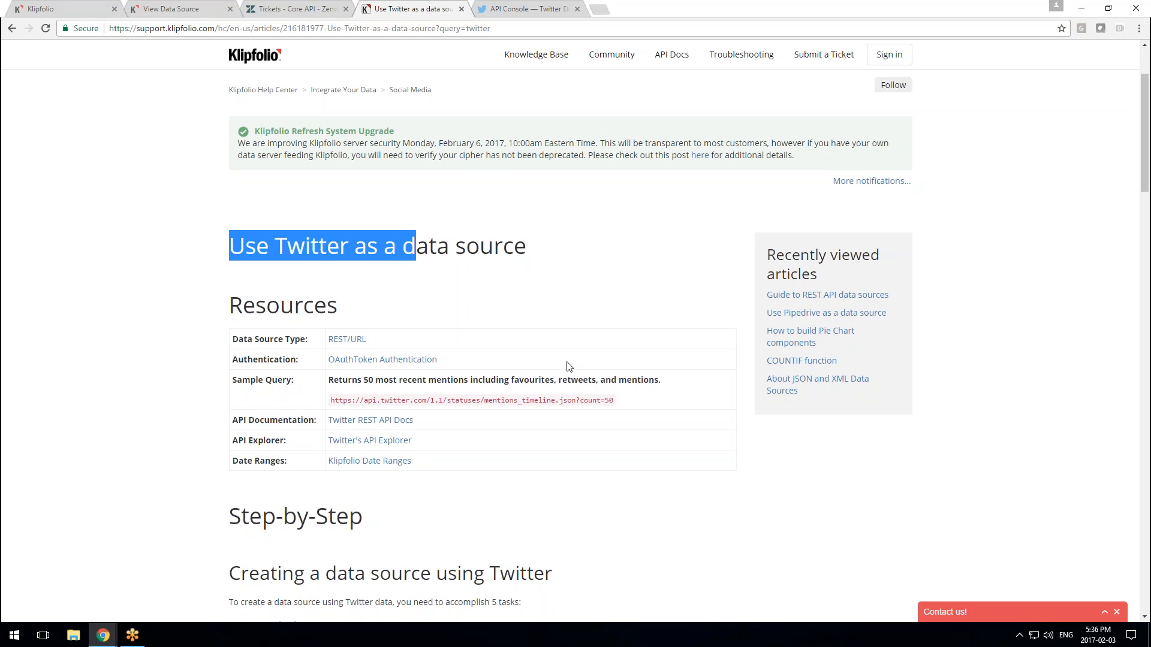
pyautogui.scroll(-1, 470, 493)
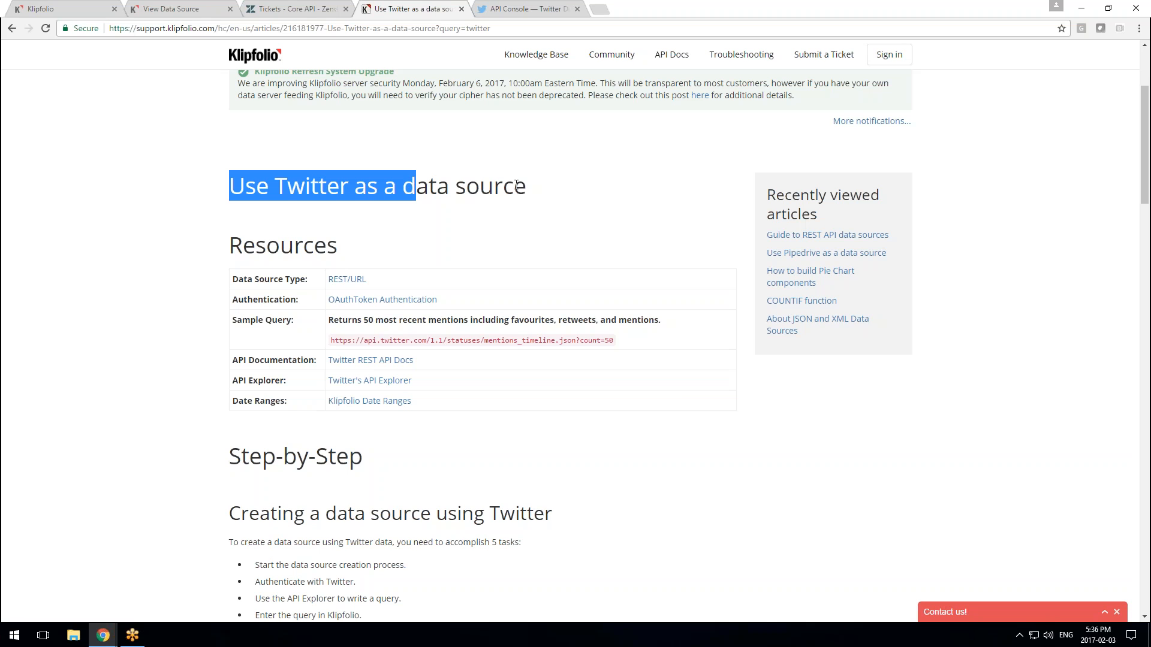
pyautogui.click(462, 8)
# From Klipfolio's Data Sources library, start a new data source using the REST/URL connector
pyautogui.click(75, 9)
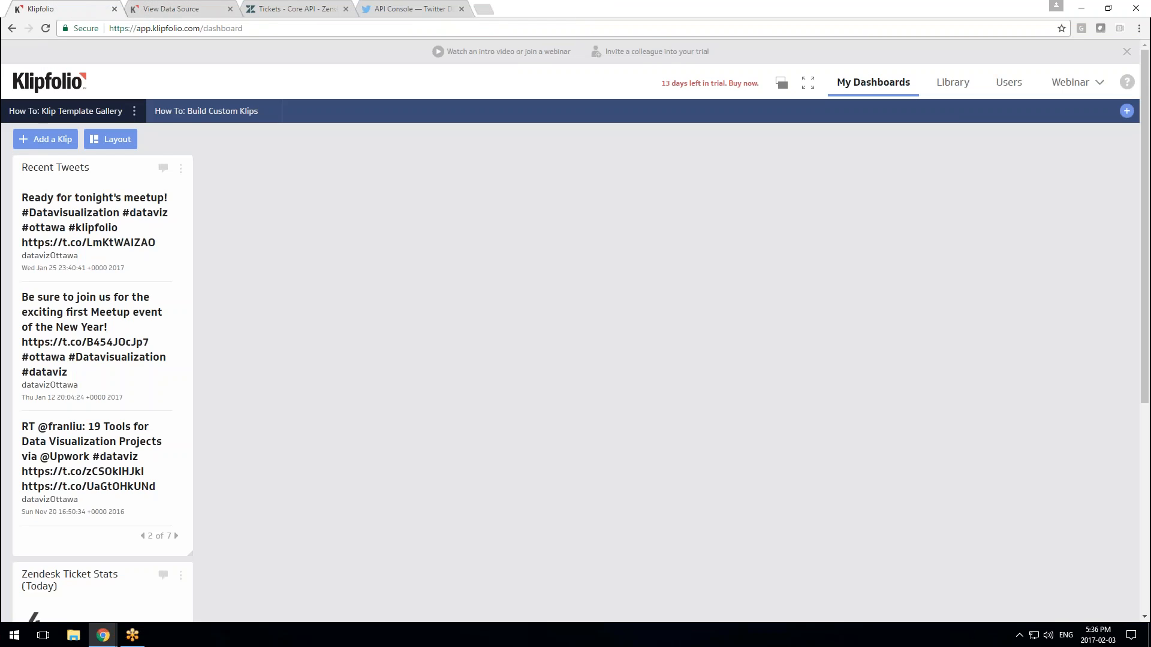
pyautogui.click(953, 82)
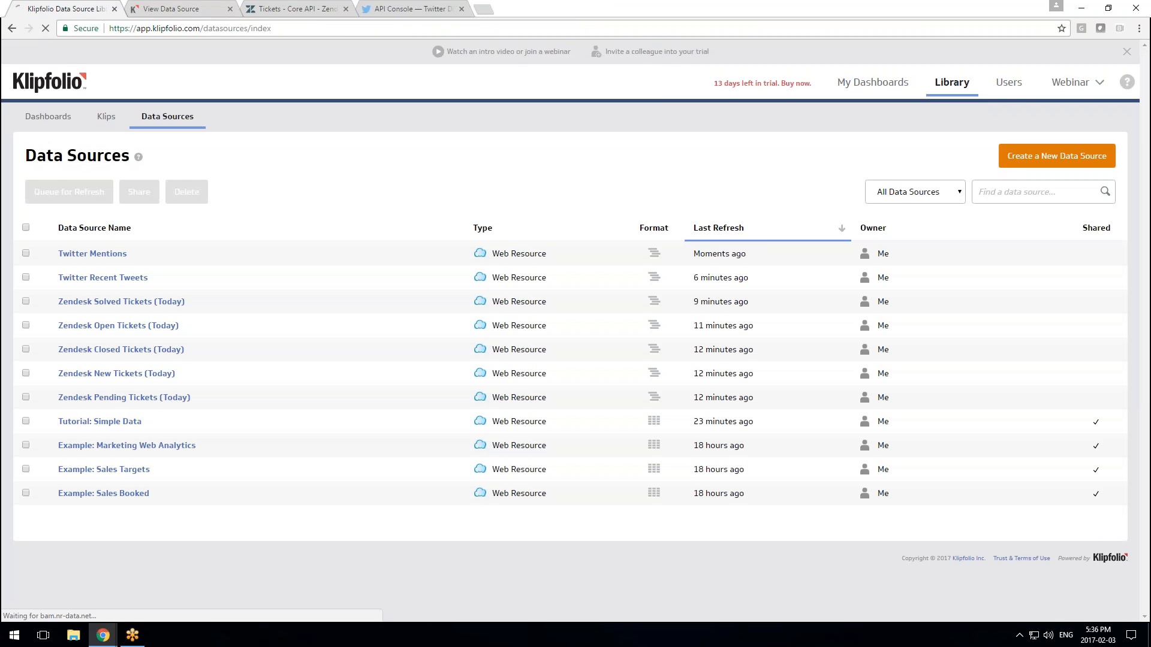
pyautogui.click(1025, 159)
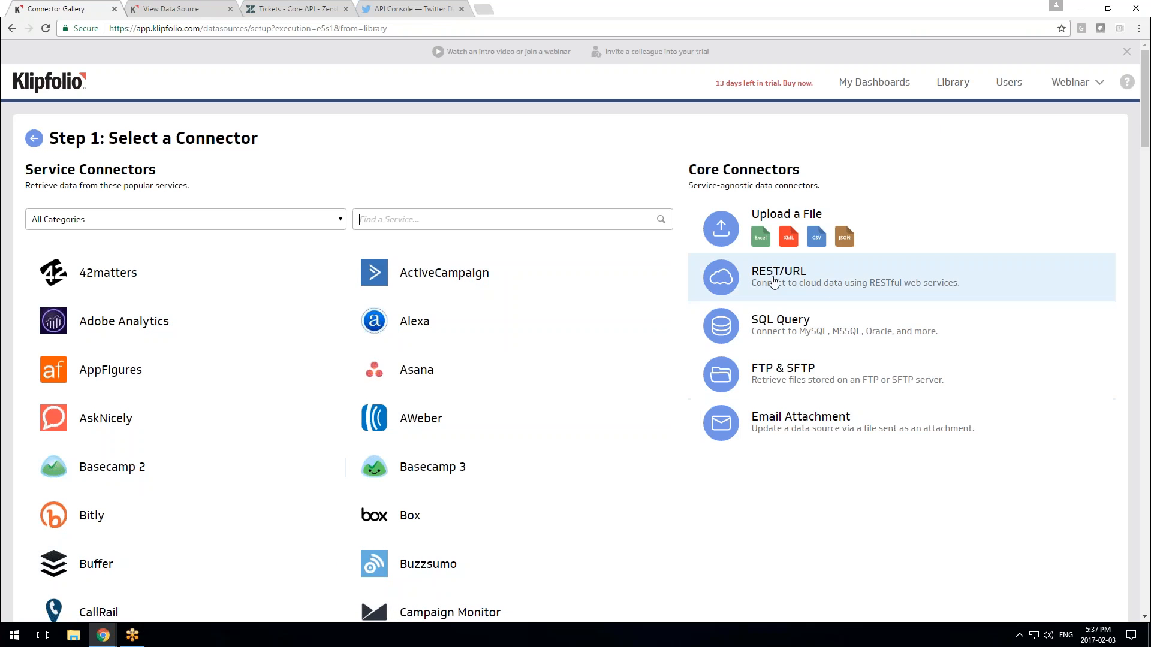
pyautogui.click(807, 288)
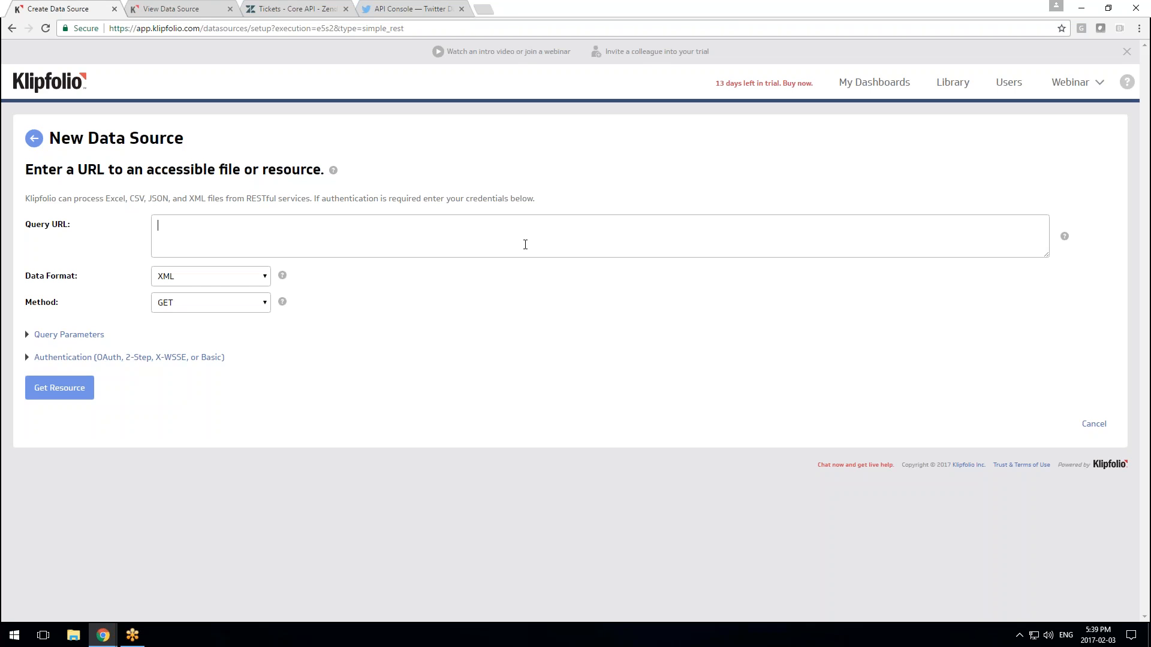
pyautogui.click(508, 244)
# Reposition the Zoho help window and navigate Welcome, Overview of API, then Using Authentication Token
pyautogui.moveTo(0, 12); pyautogui.dragTo(392, 13)
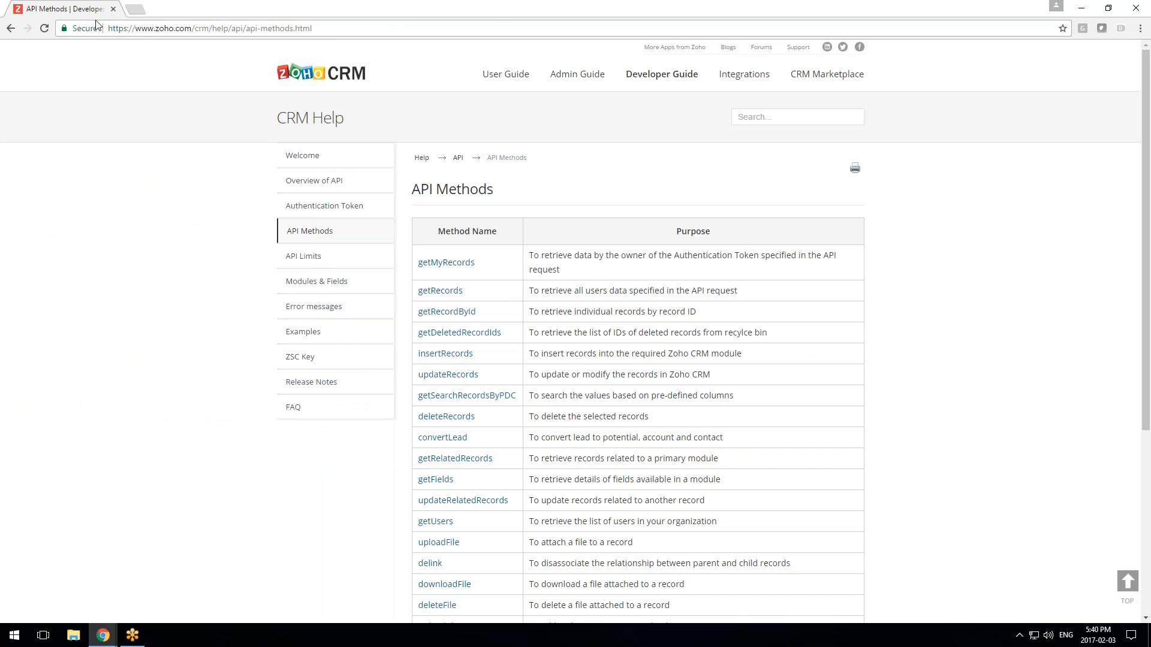
pyautogui.moveTo(78, 12); pyautogui.dragTo(490, 13)
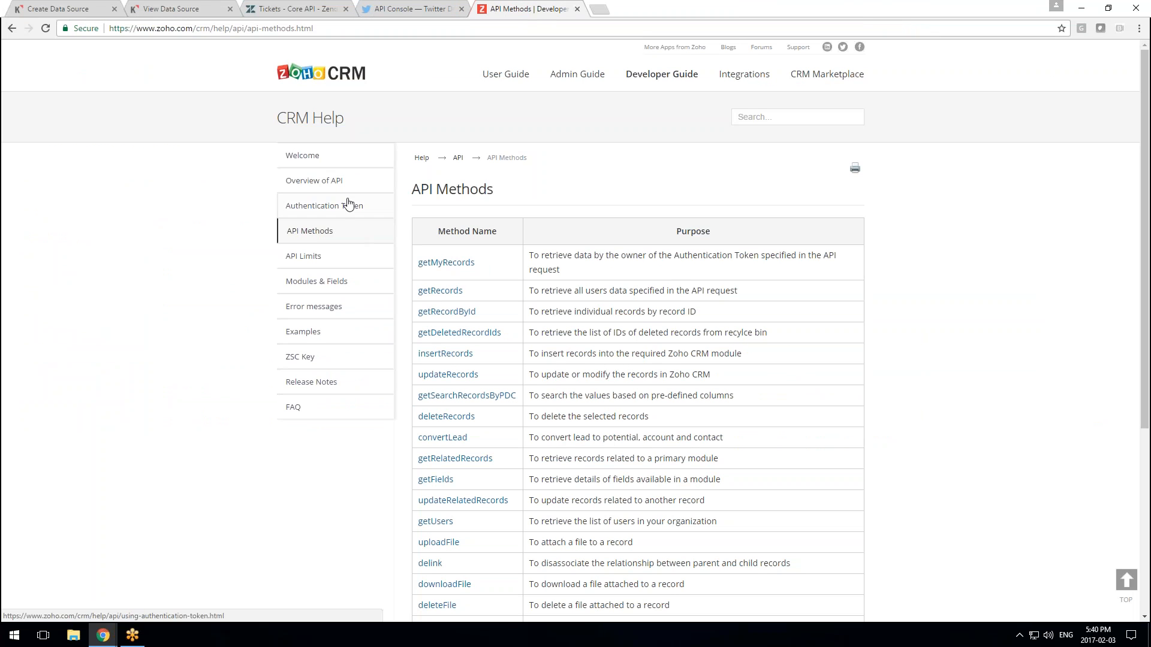
pyautogui.click(335, 161)
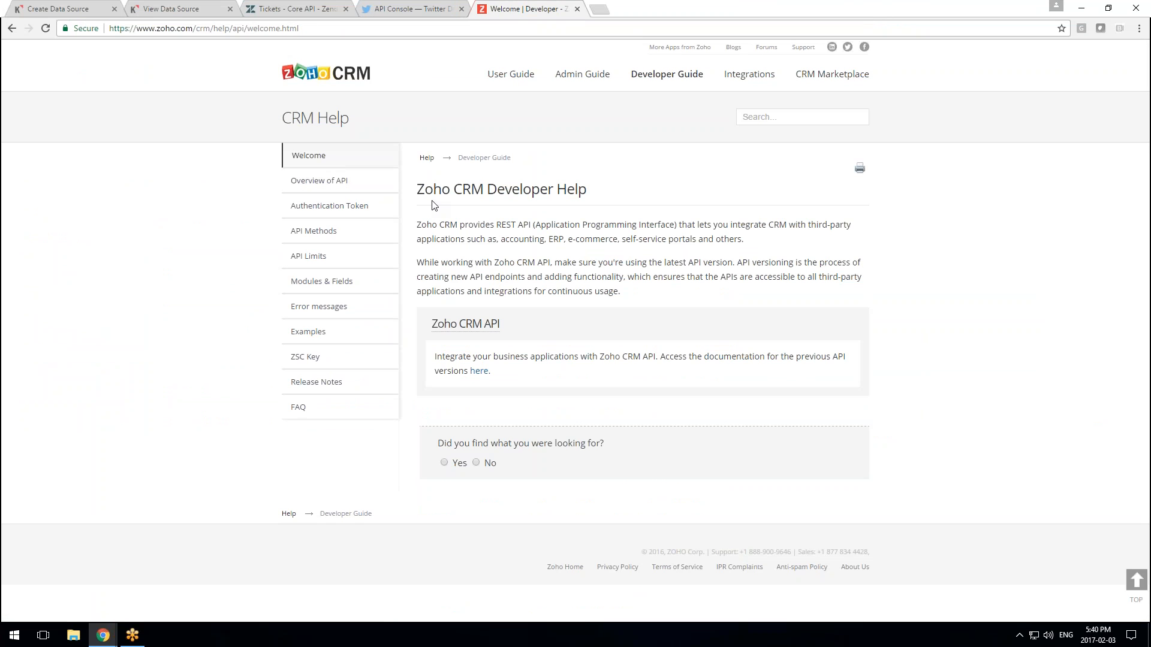
pyautogui.click(346, 191)
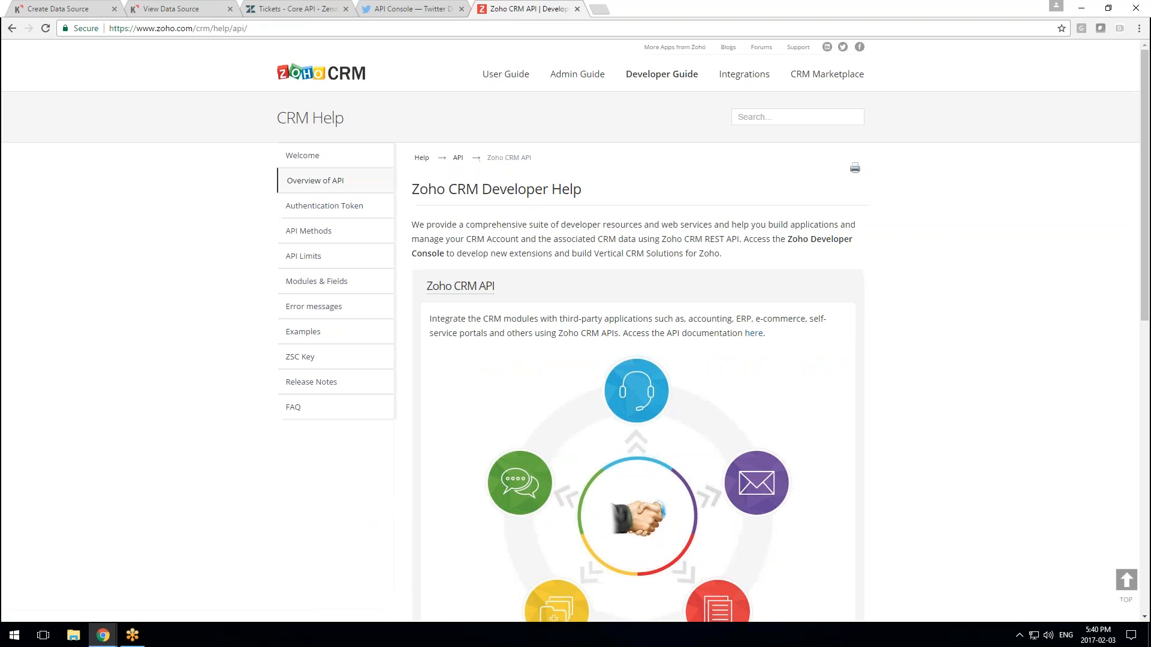
pyautogui.click(335, 206)
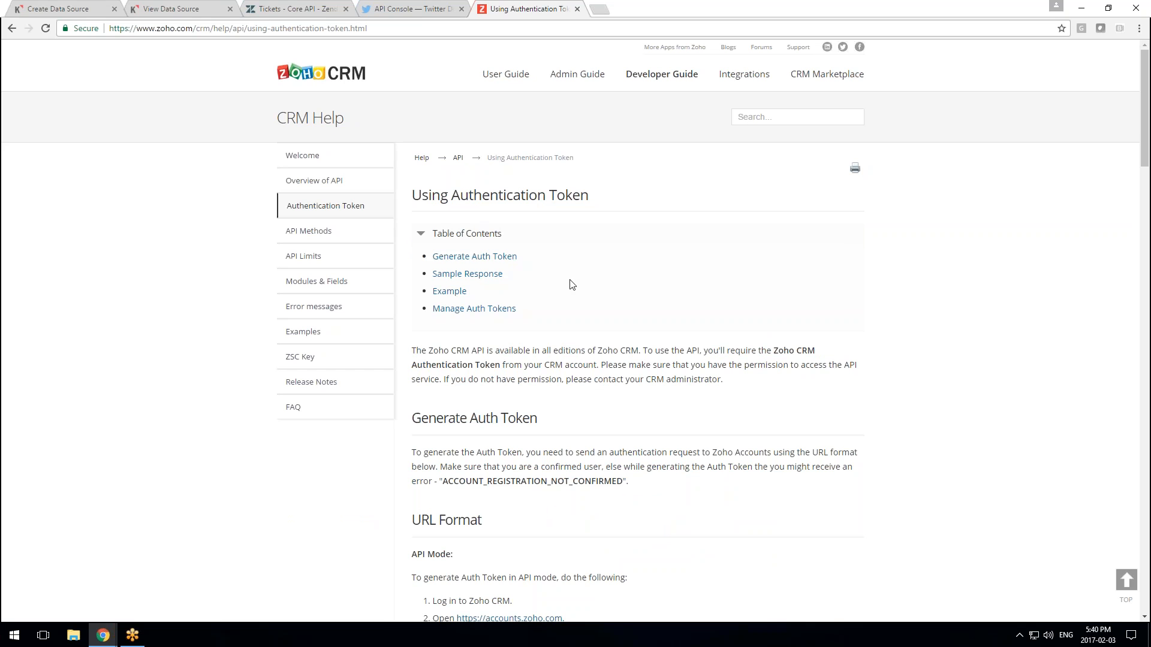
# Read through the Using Authentication Token guide, then go to the Overview of API page
pyautogui.scroll(-2, 571, 283)
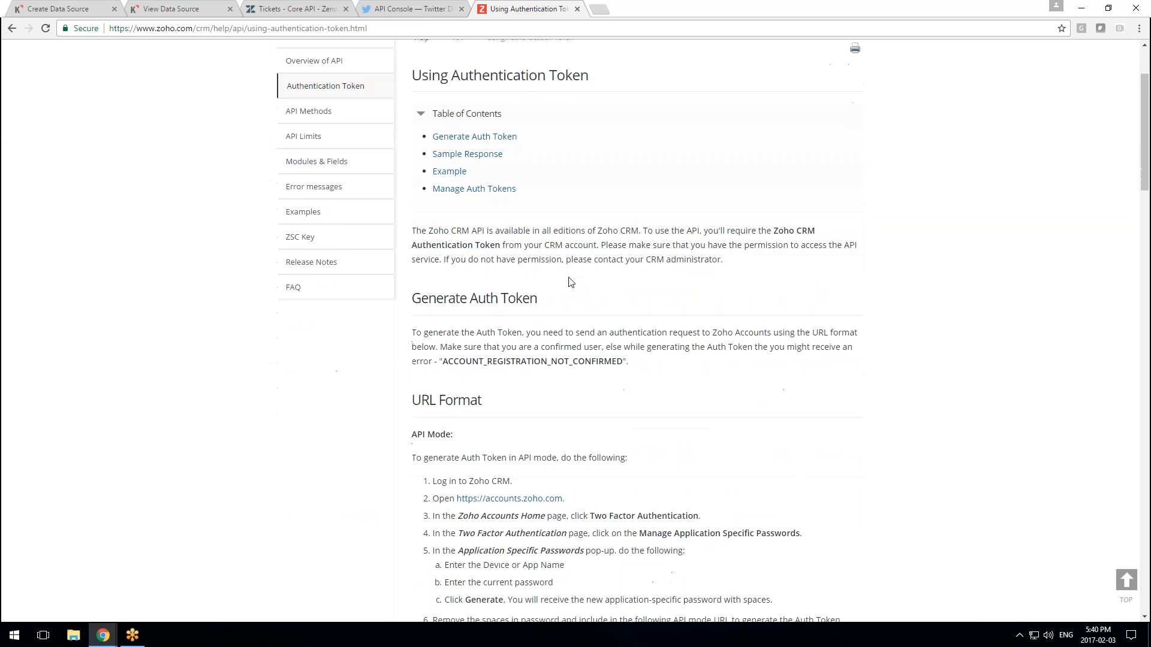
pyautogui.scroll(2, 571, 283)
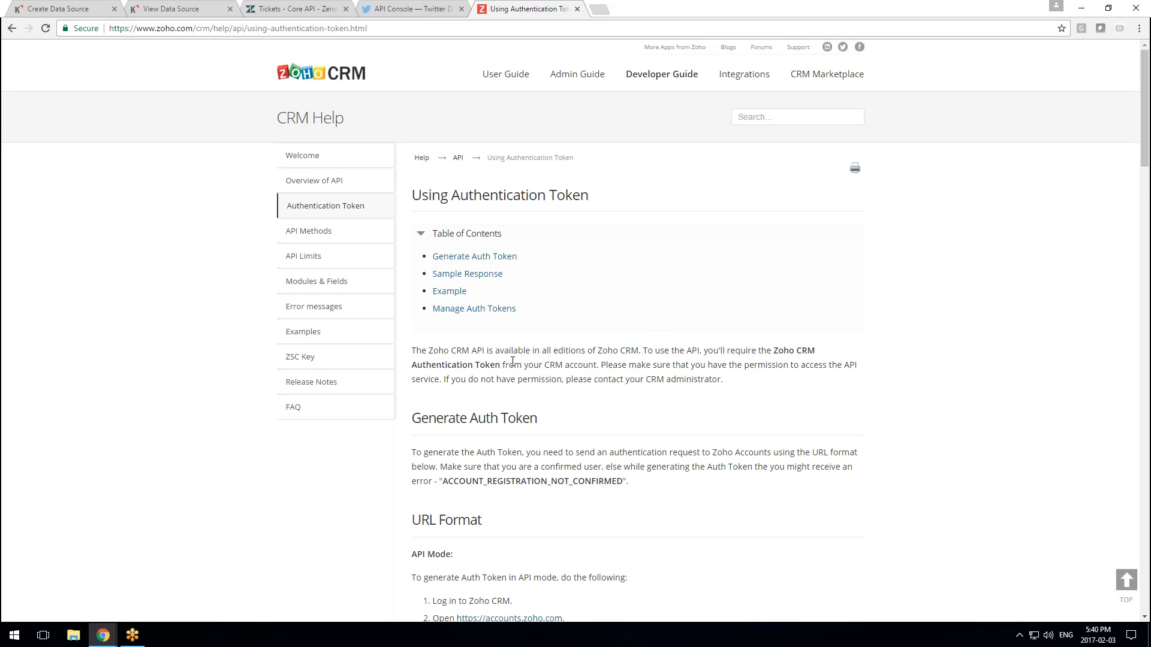
pyautogui.scroll(-2, 569, 359)
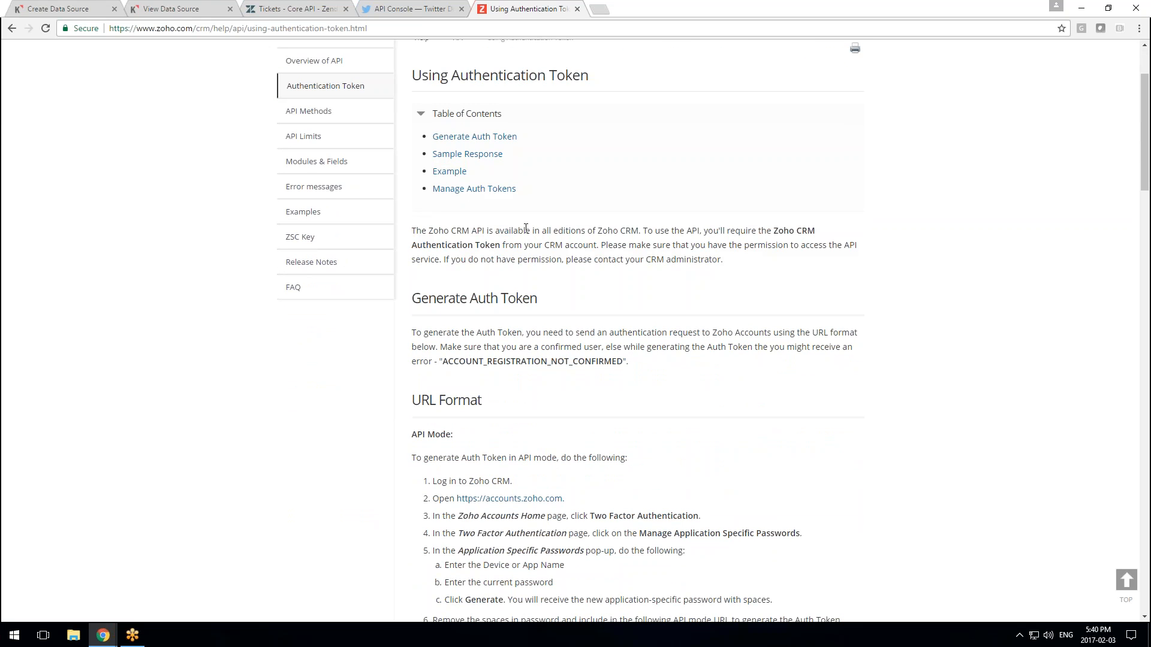
pyautogui.moveTo(463, 232); pyautogui.dragTo(653, 231)
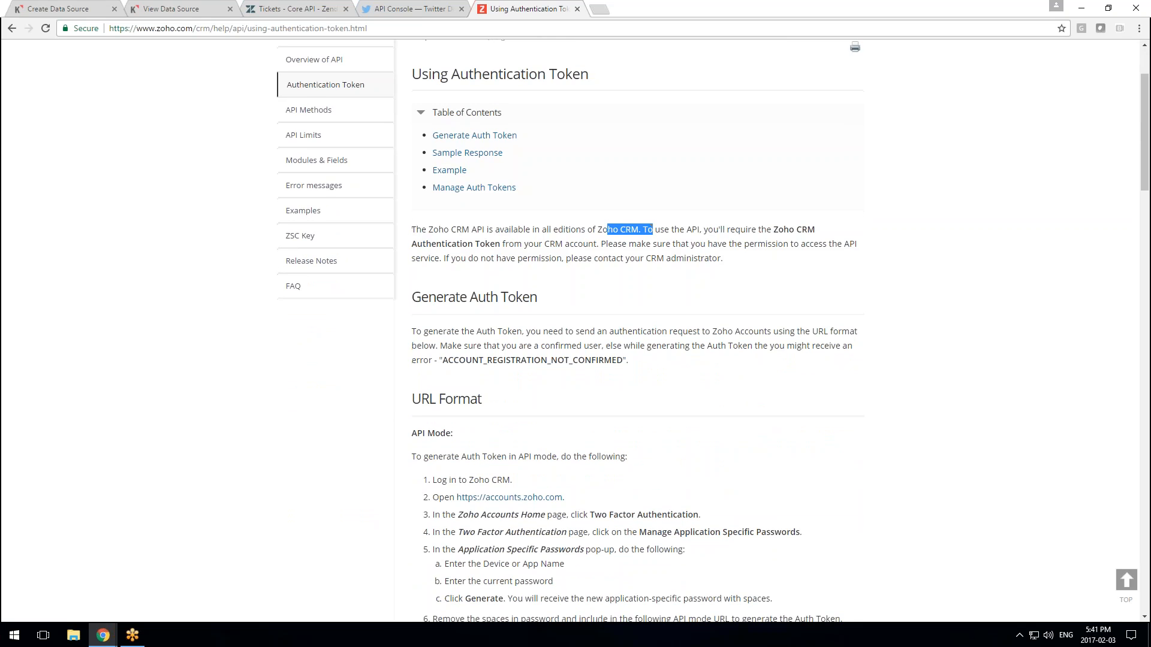
pyautogui.scroll(-2, 691, 245)
pyautogui.scroll(-12, 638, 329)
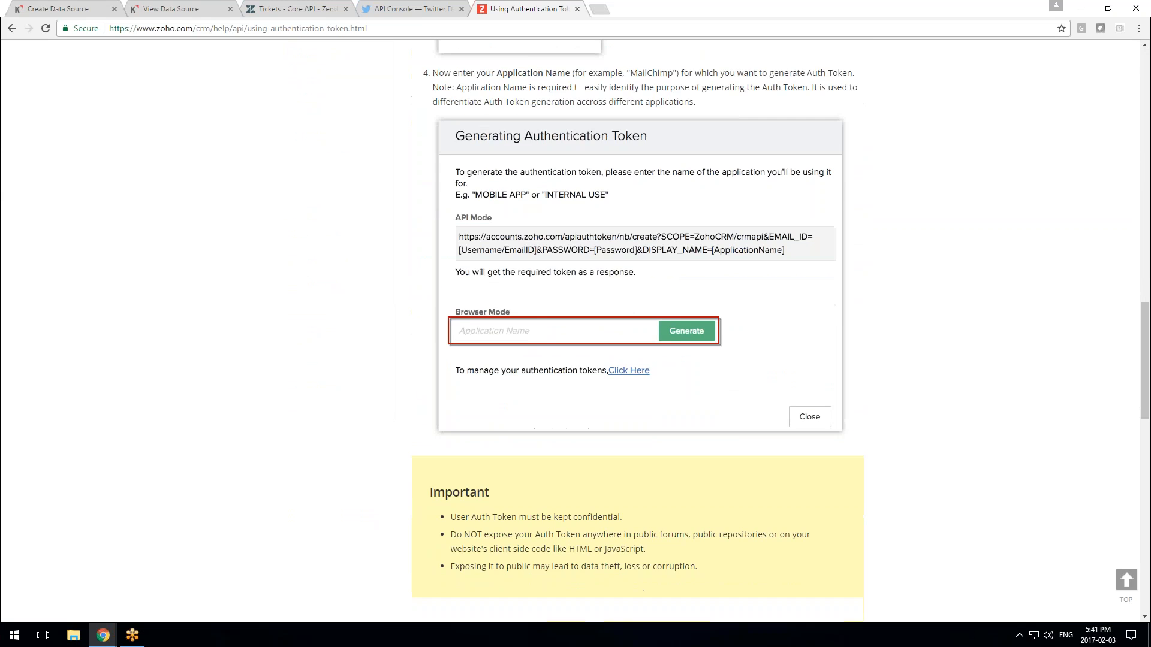
pyautogui.scroll(3, 519, 318)
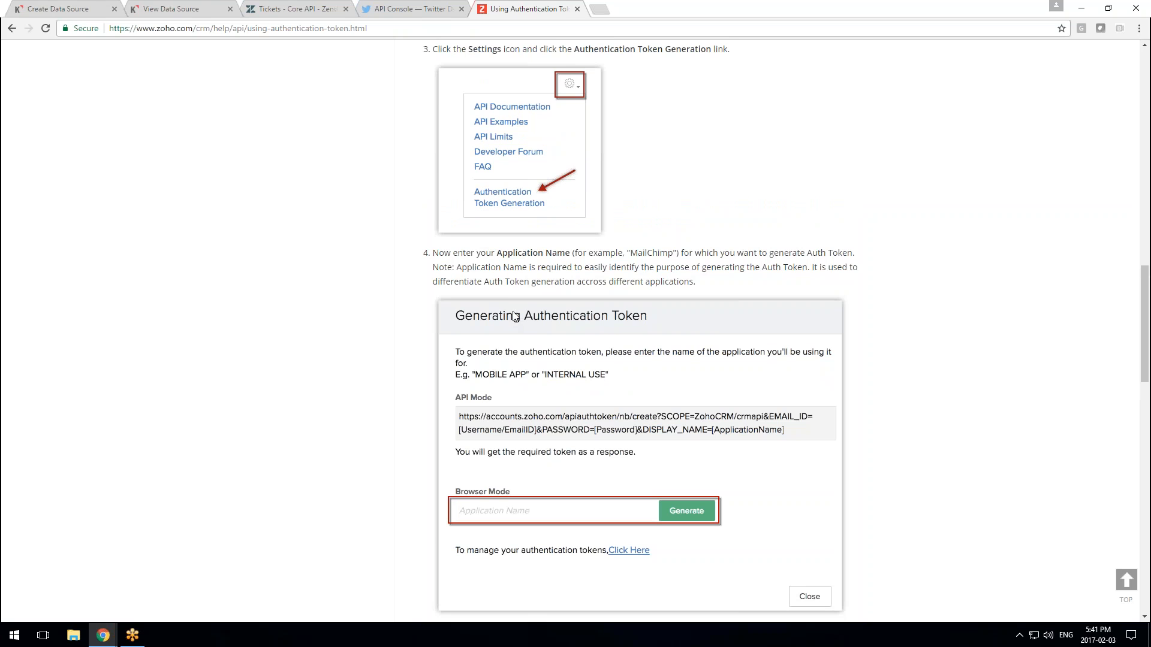
pyautogui.scroll(-3, 632, 313)
pyautogui.scroll(-4, 632, 314)
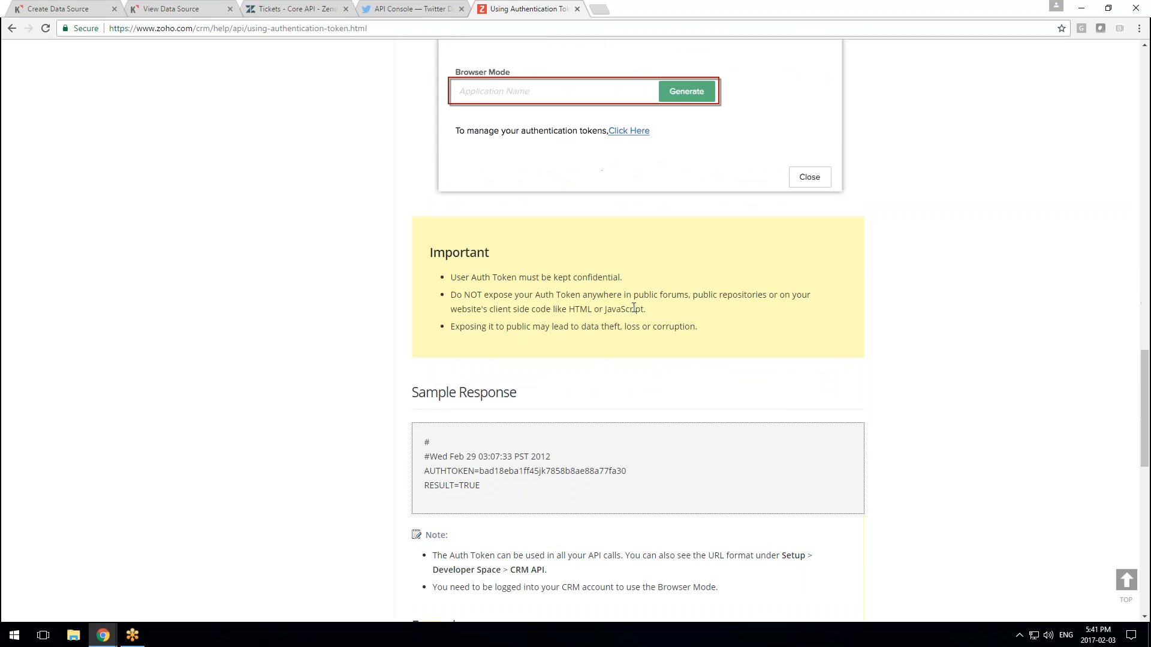
pyautogui.scroll(-3, 634, 308)
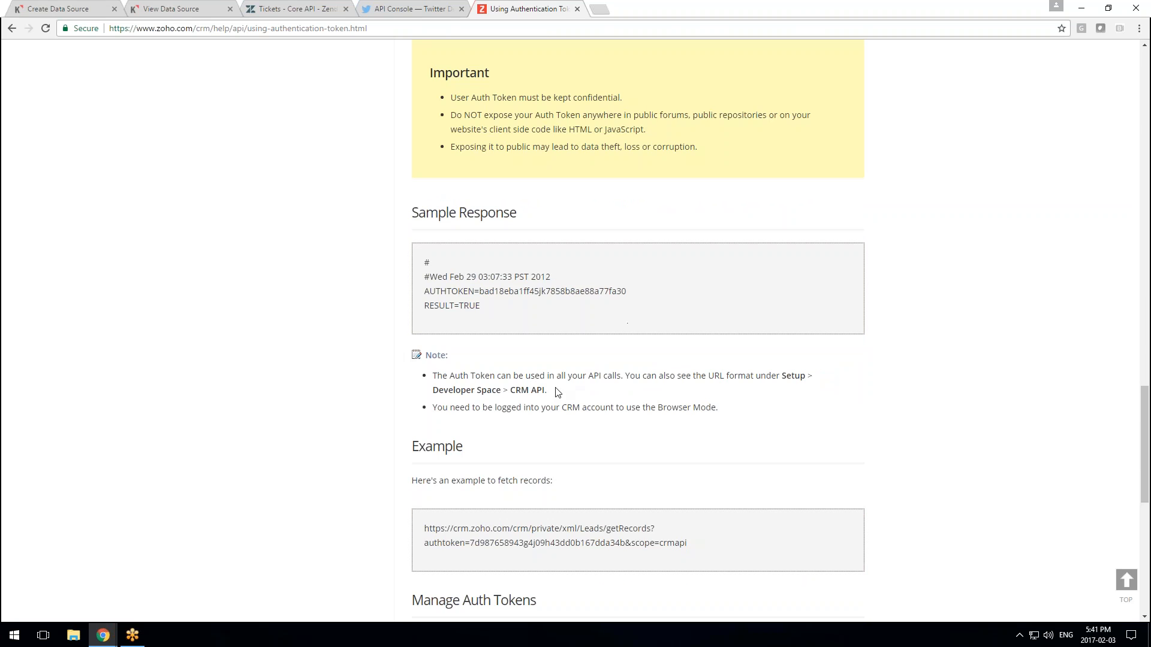
pyautogui.scroll(-7, 570, 391)
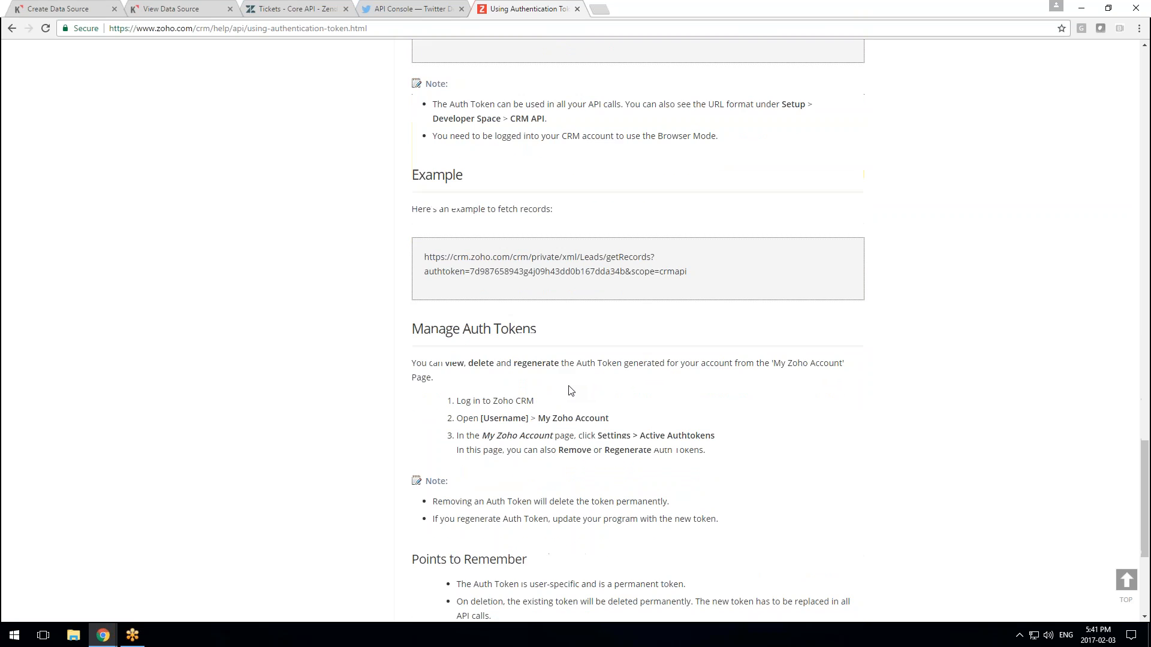
pyautogui.scroll(6, 570, 391)
pyautogui.scroll(20, 638, 330)
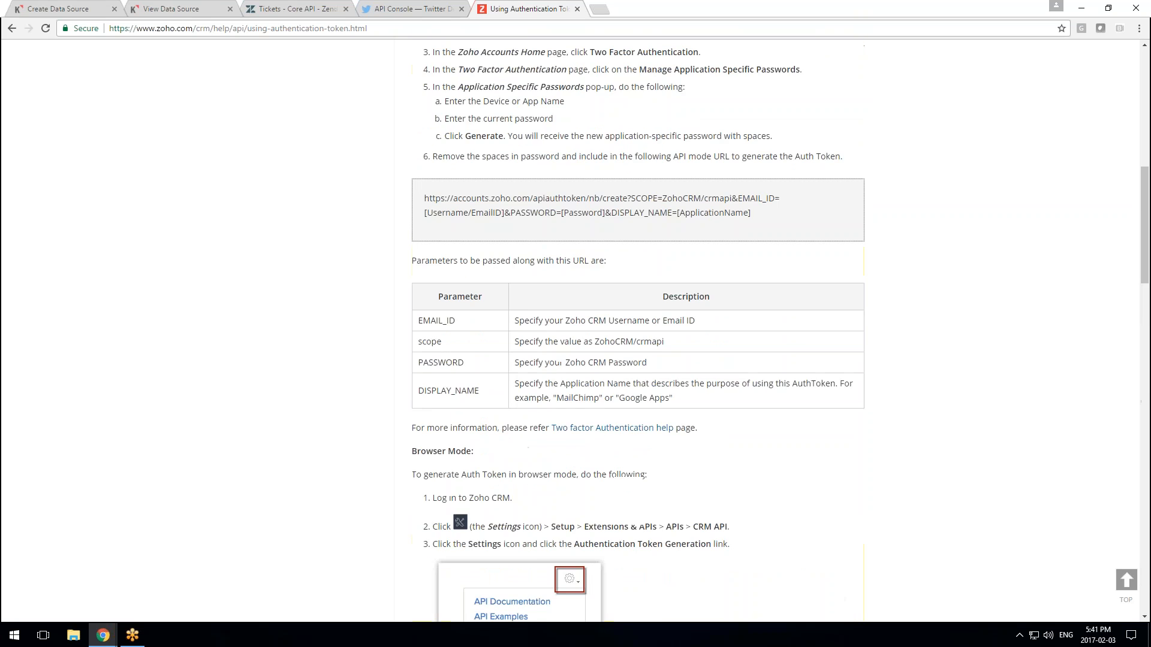
pyautogui.click(308, 180)
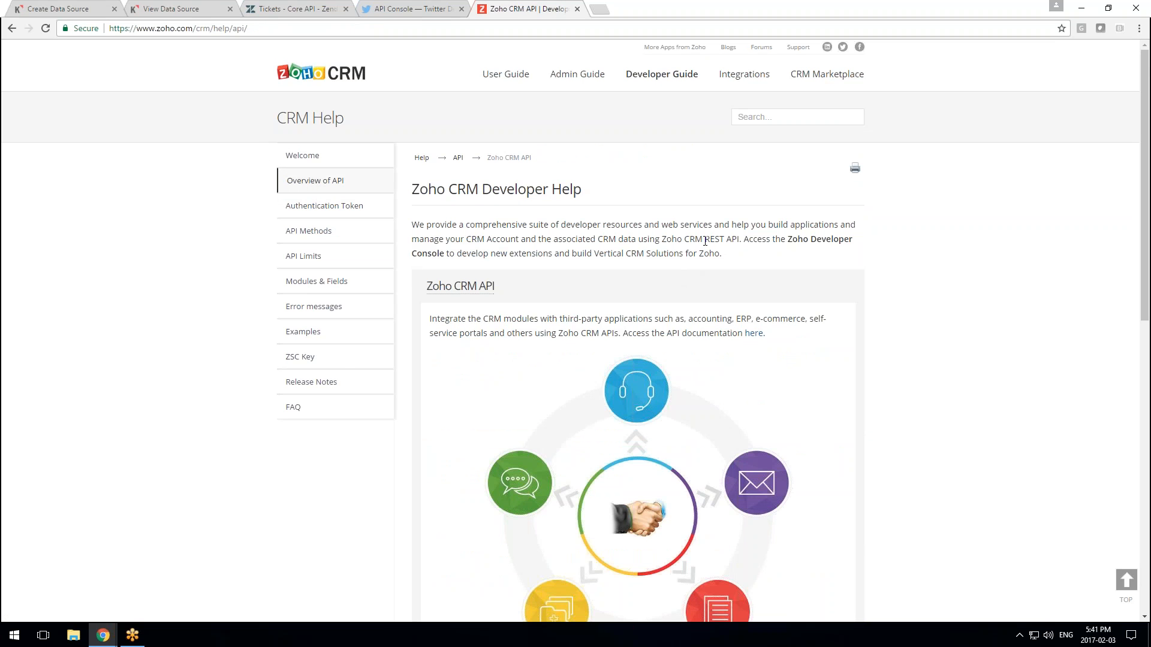
# Go to API Methods and review its table of getRecords, insertRecords and updateRecords
pyautogui.moveTo(706, 239); pyautogui.dragTo(738, 240)
pyautogui.scroll(-1, 309, 225)
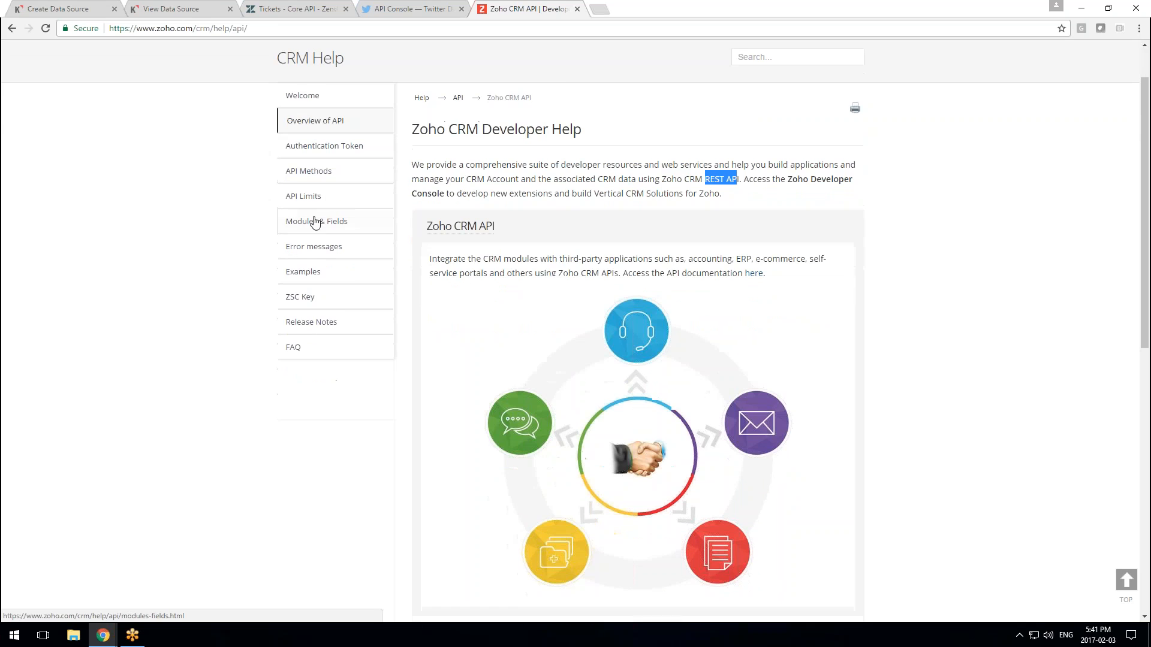
pyautogui.click(339, 178)
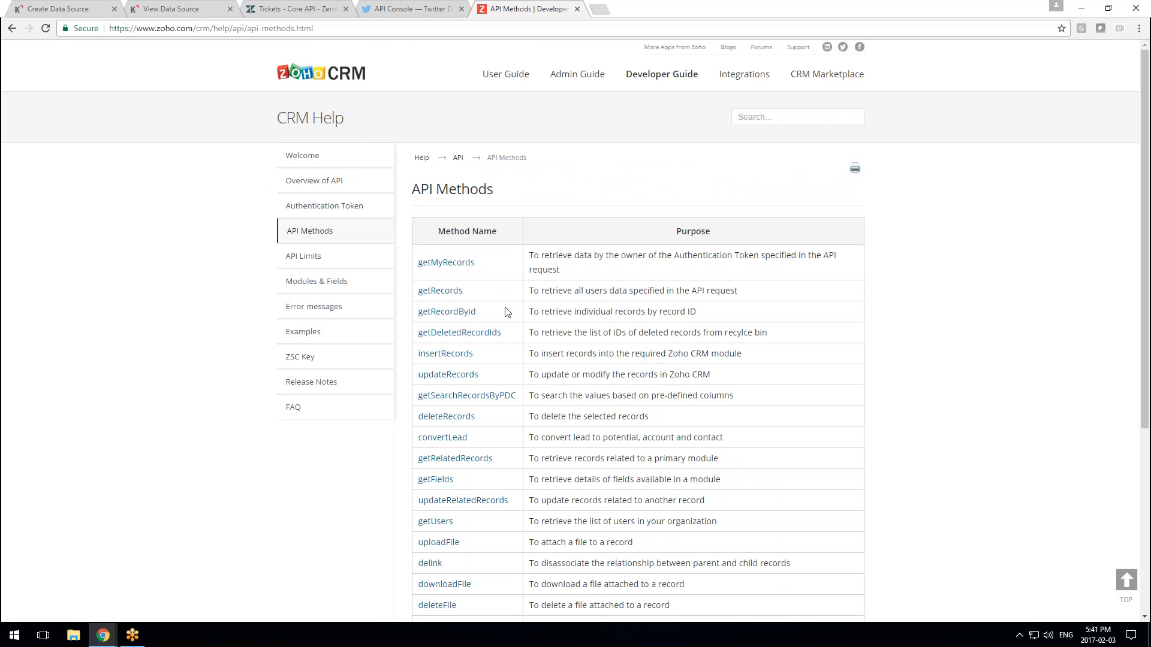
pyautogui.scroll(-5, 505, 312)
pyautogui.scroll(6, 506, 313)
pyautogui.scroll(-1, 505, 313)
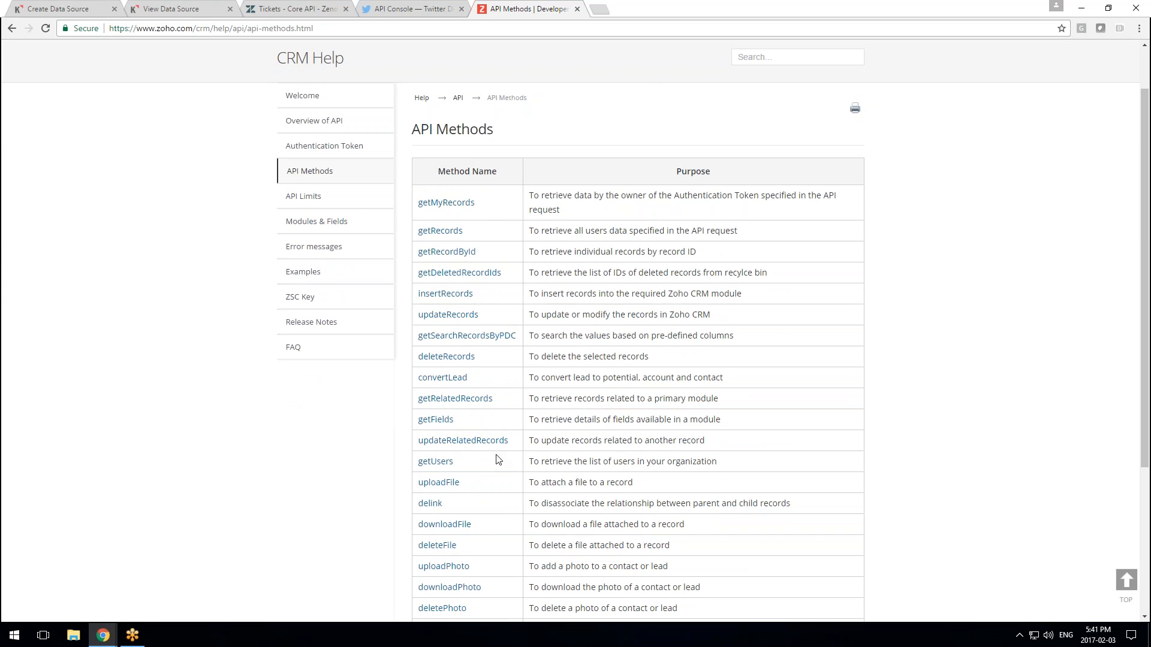
# Close the Twitter API Console, Zendesk tickets and View Data Source tabs, returning to Create Data Source
pyautogui.click(418, 9)
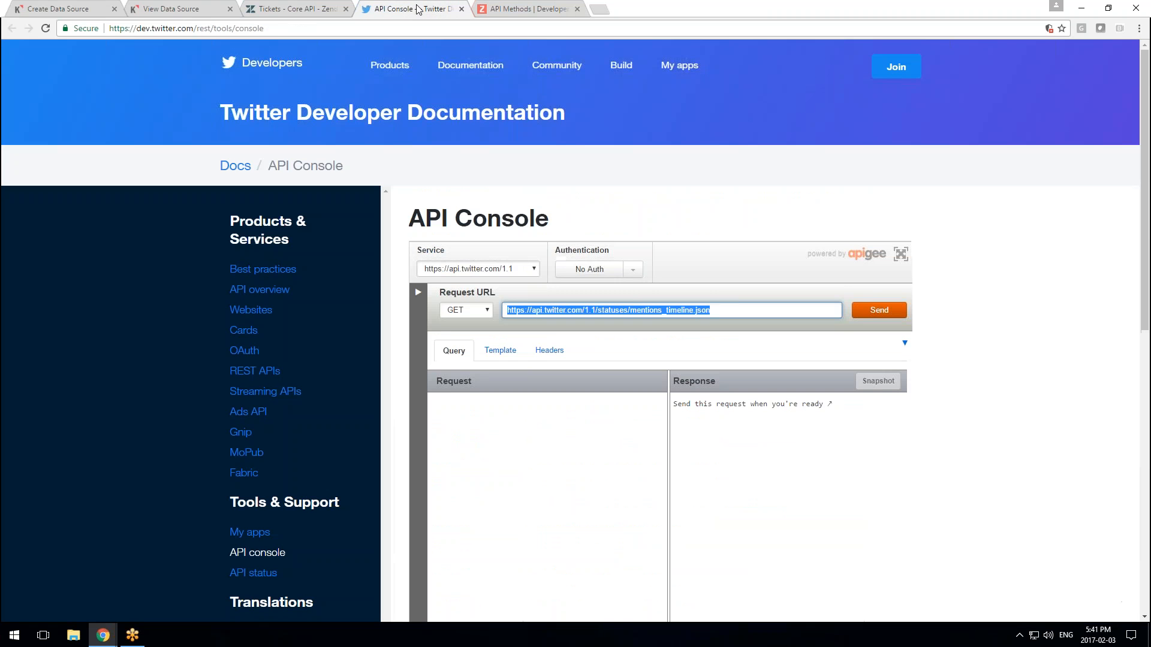
pyautogui.click(461, 8)
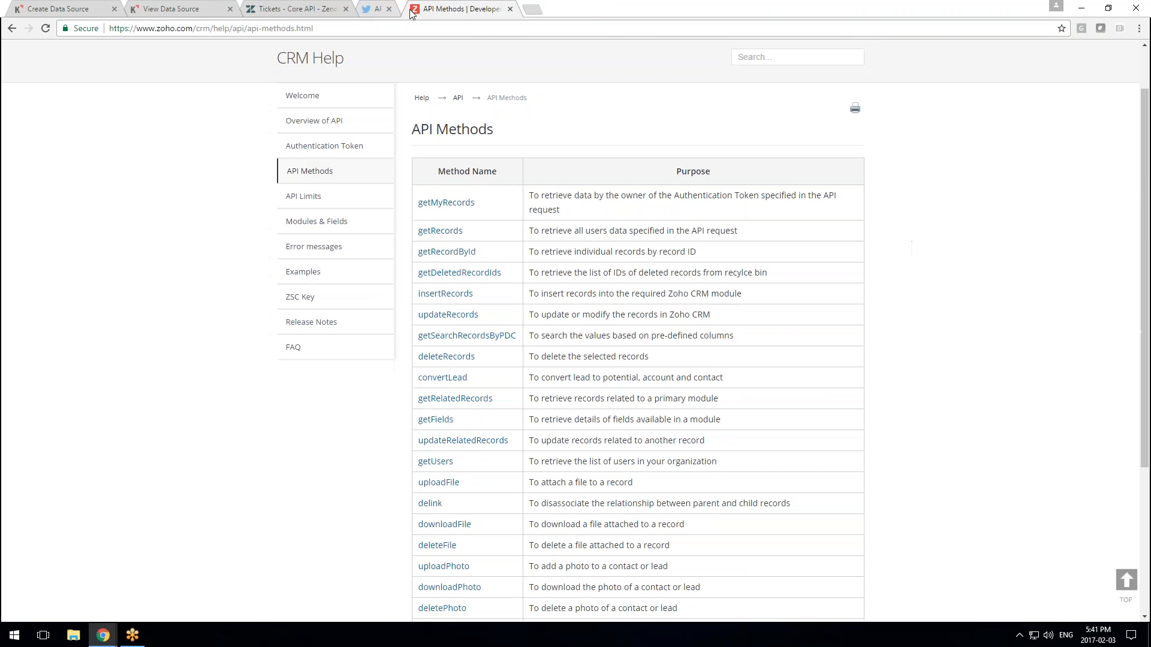
pyautogui.click(354, 15)
pyautogui.click(345, 9)
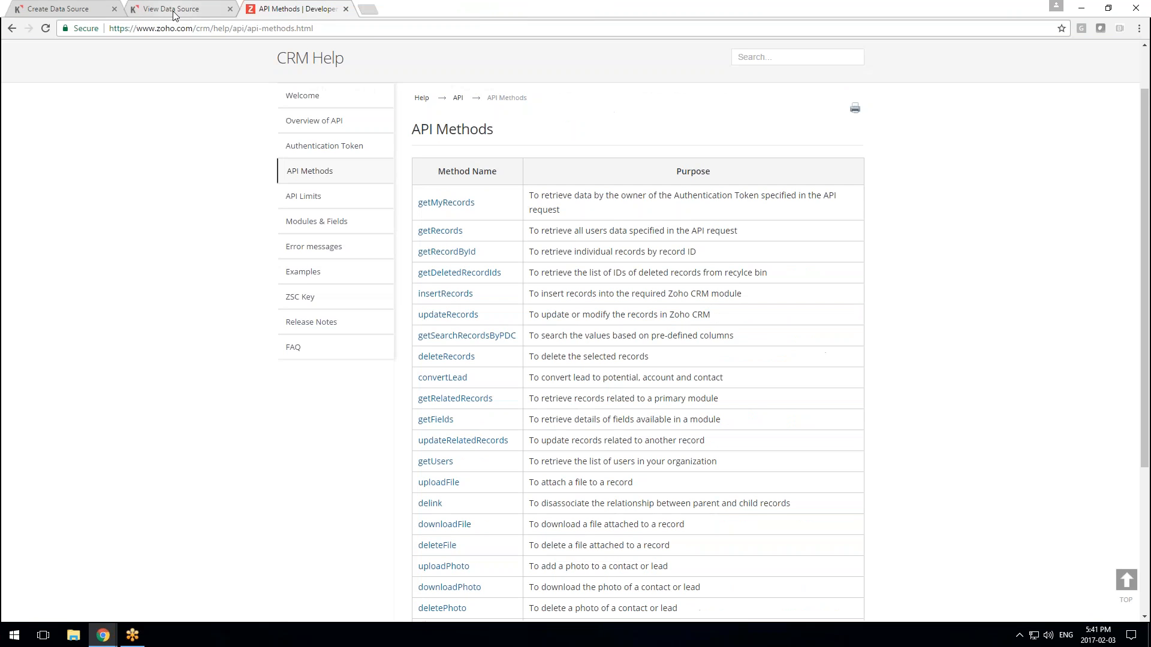
pyautogui.click(176, 17)
pyautogui.click(230, 14)
pyautogui.click(210, 8)
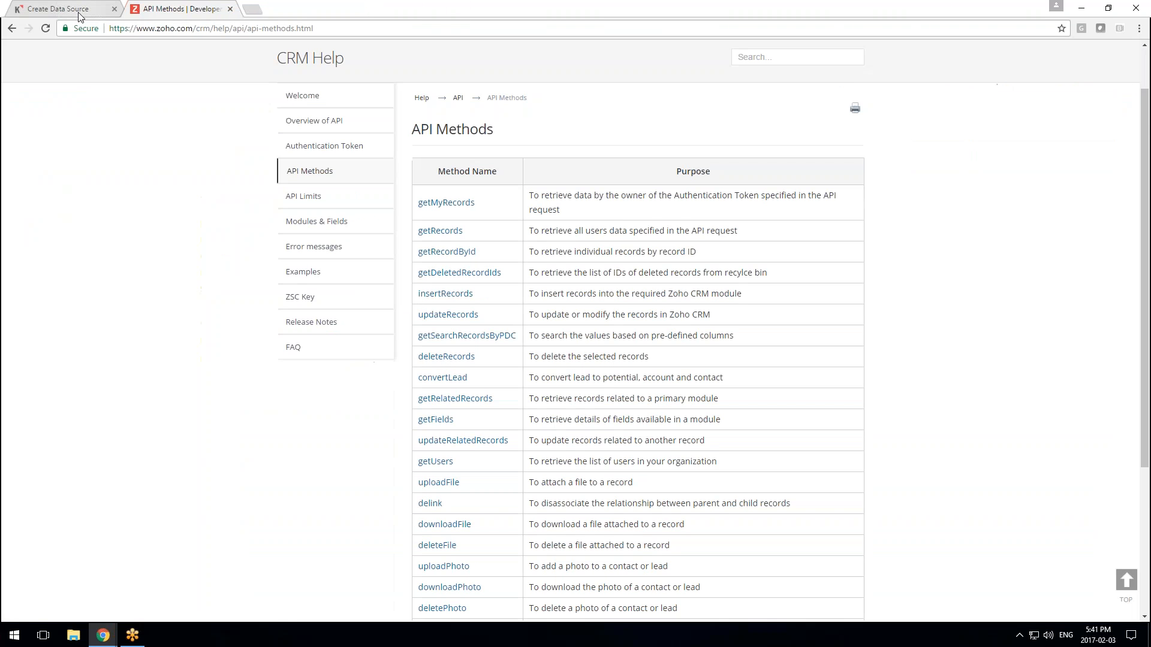
pyautogui.click(58, 9)
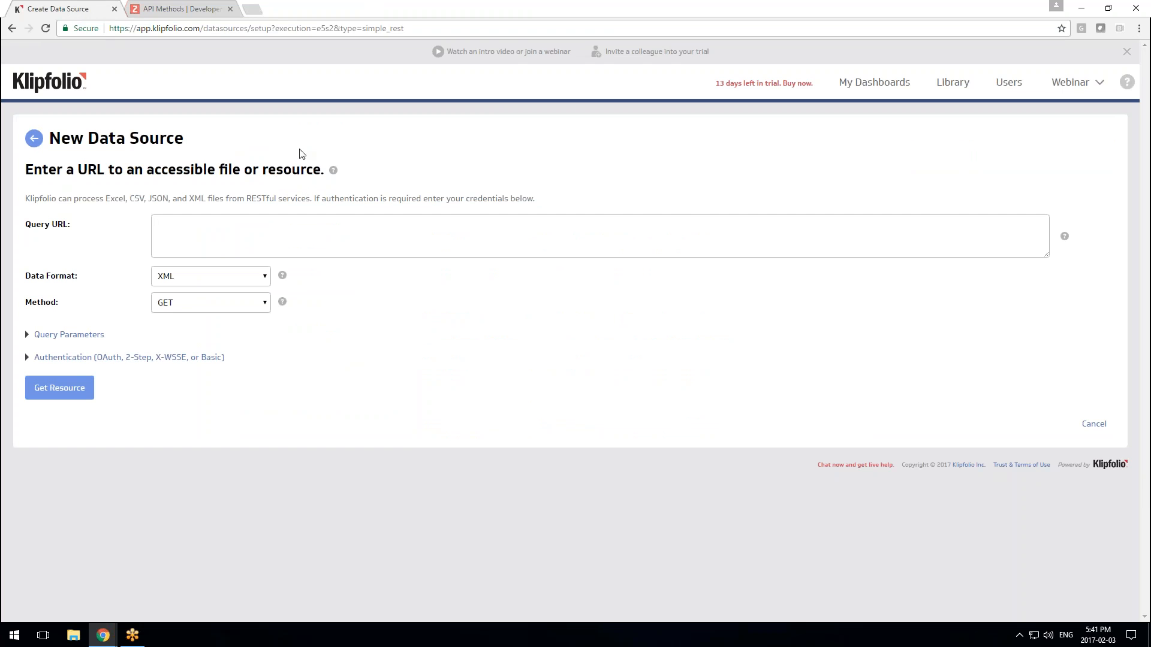
# From the API Methods page, open the getMyRecords method documentation
pyautogui.click(174, 4)
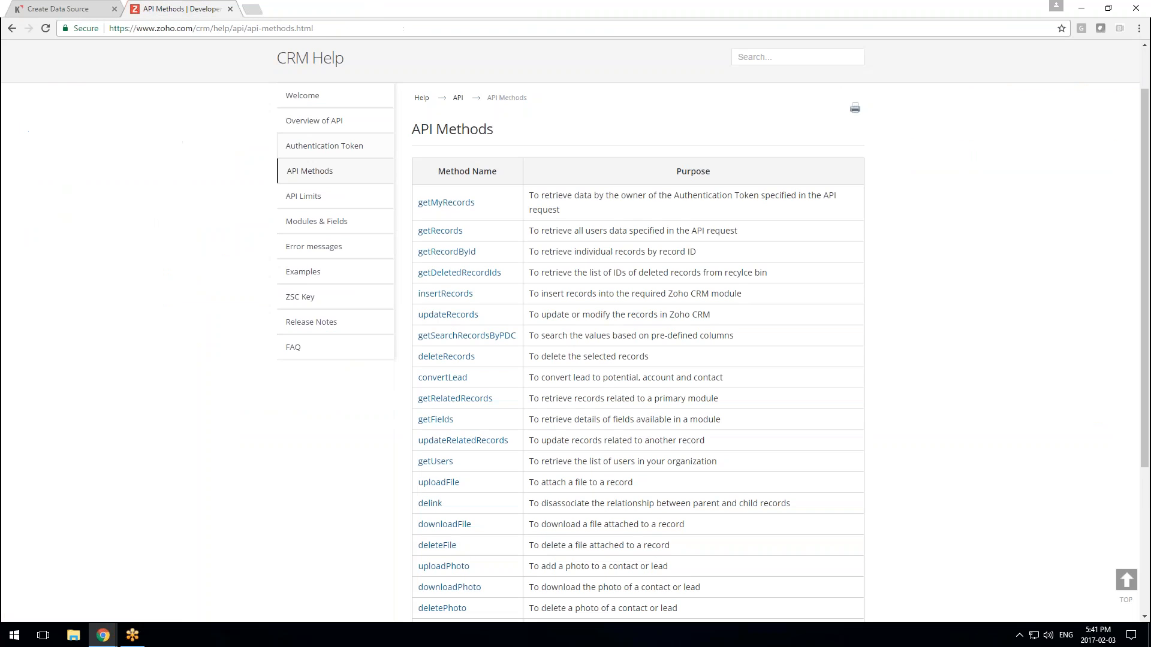
pyautogui.scroll(2, 462, 264)
pyautogui.scroll(-2, 459, 276)
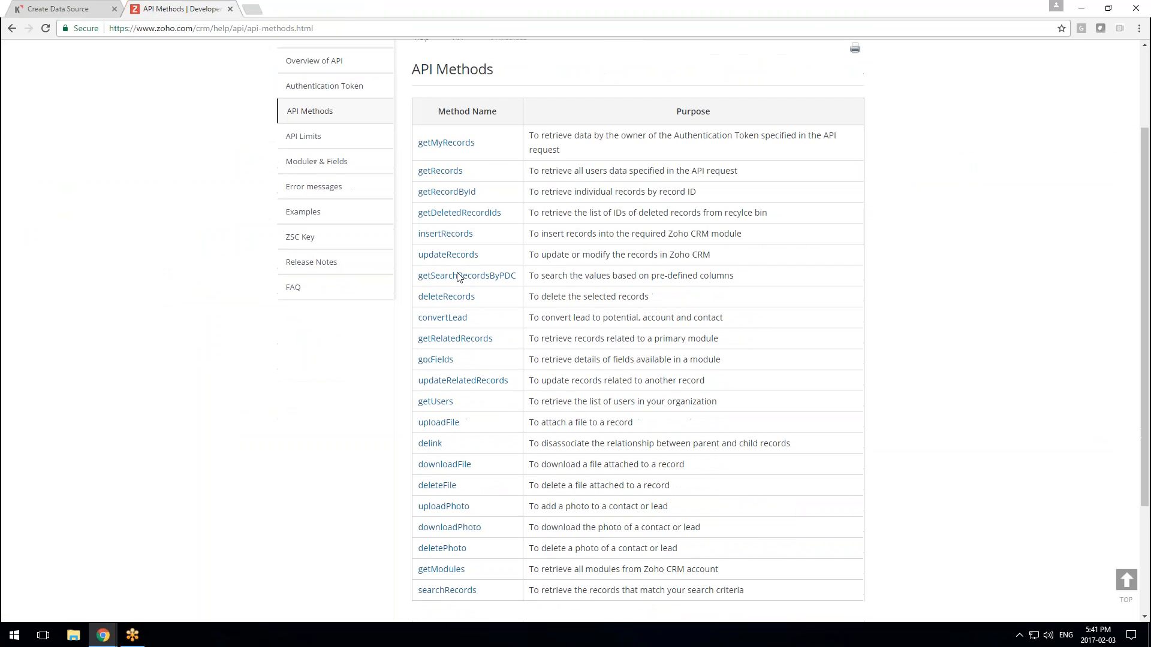
pyautogui.scroll(2, 459, 276)
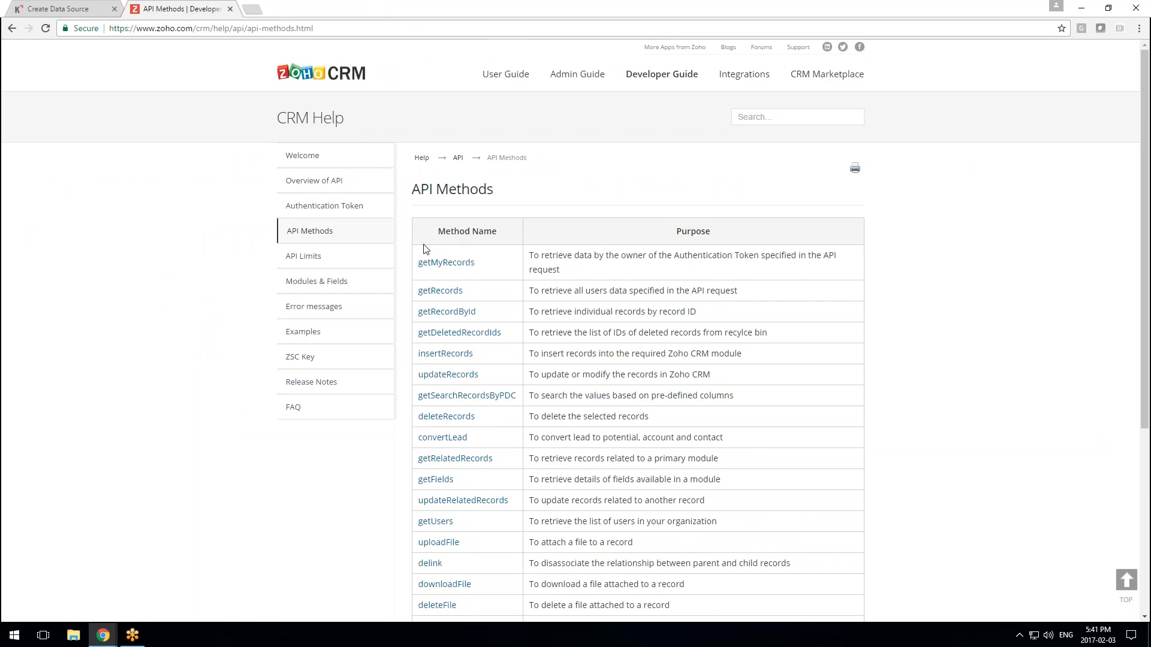
pyautogui.click(464, 265)
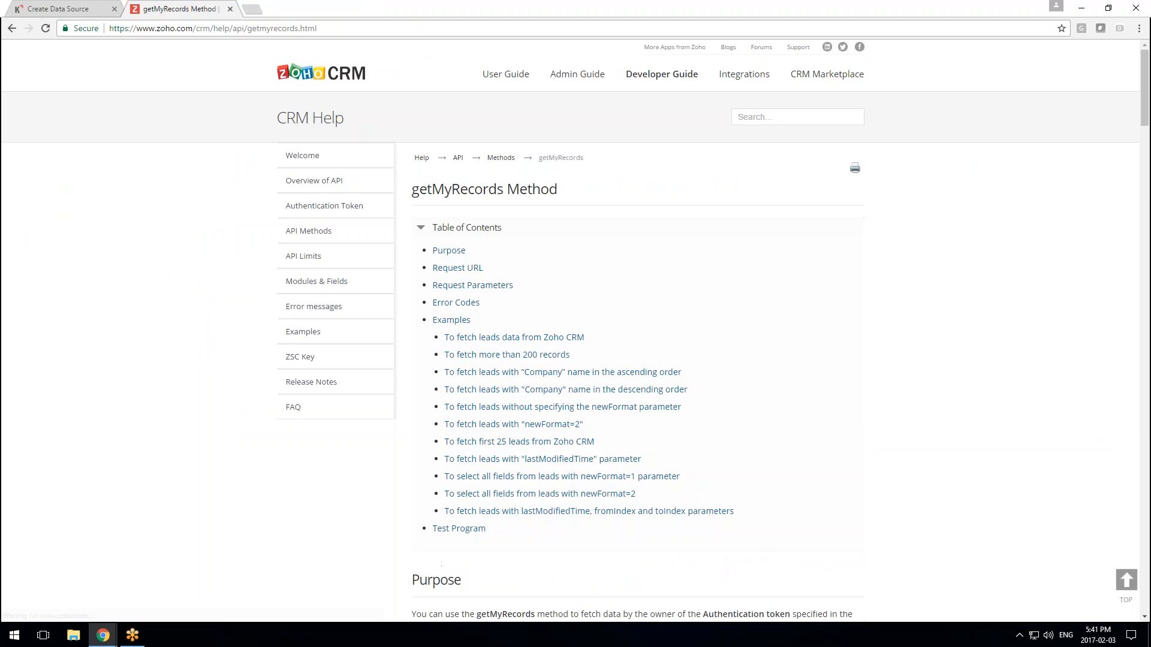
pyautogui.scroll(-4, 569, 354)
pyautogui.scroll(-5, 573, 357)
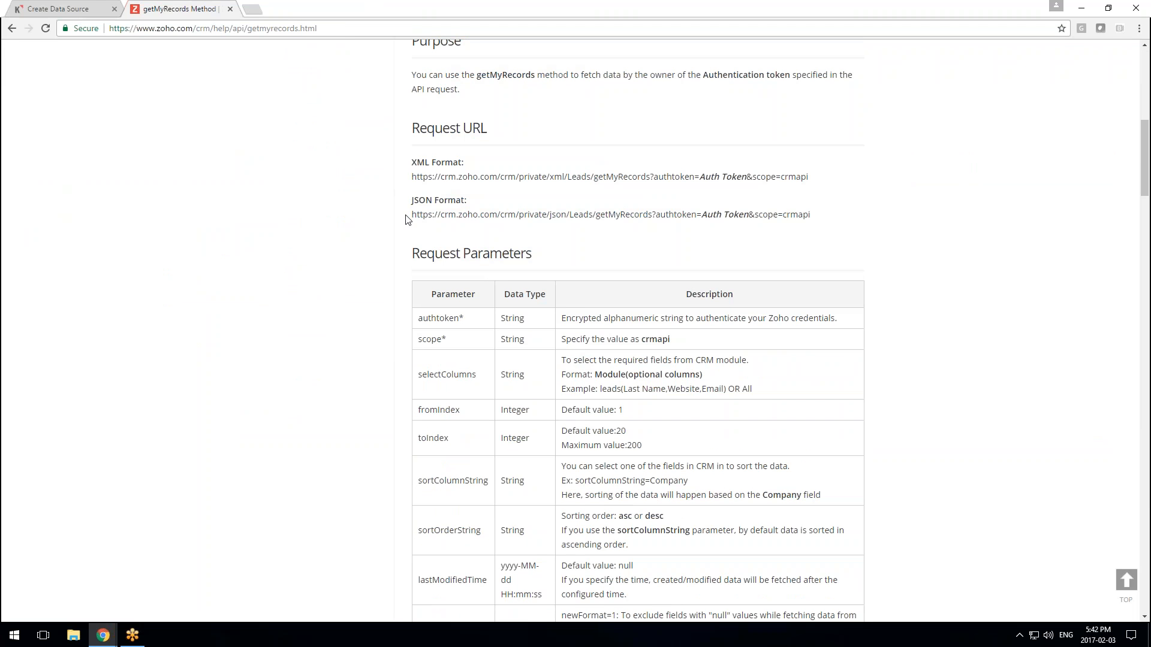
# Copy the getMyRecords JSON Format request URL
pyautogui.moveTo(406, 216); pyautogui.dragTo(541, 216)
pyautogui.click(601, 241)
pyautogui.moveTo(413, 214); pyautogui.dragTo(811, 216)
pyautogui.rightClick(803, 216)
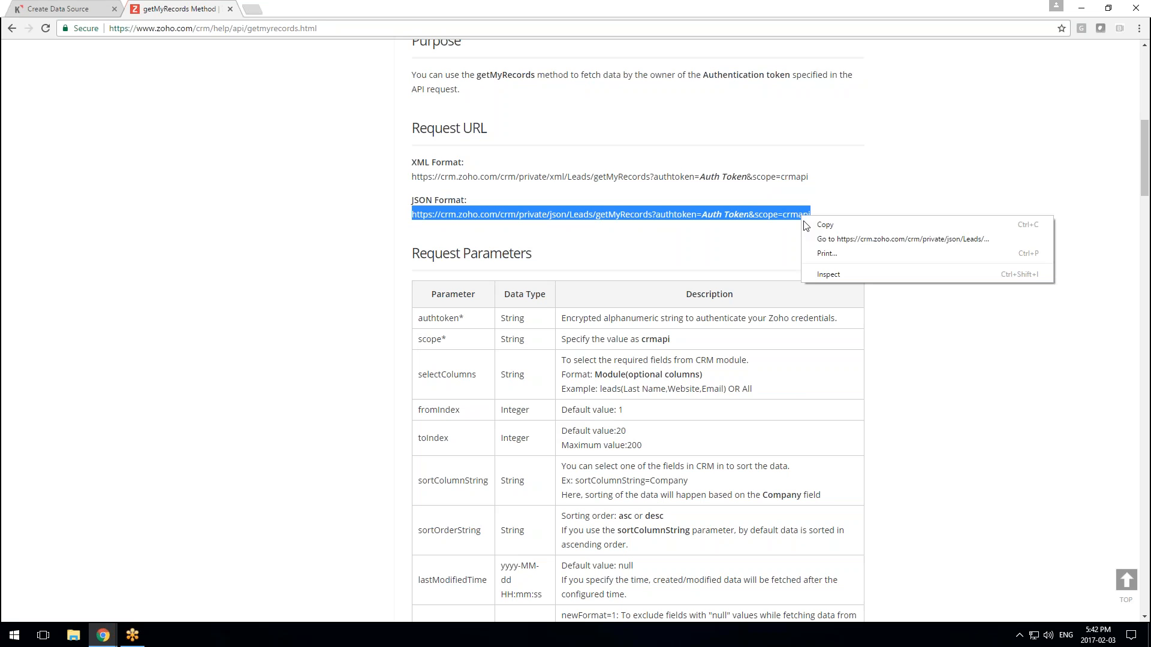
pyautogui.click(831, 226)
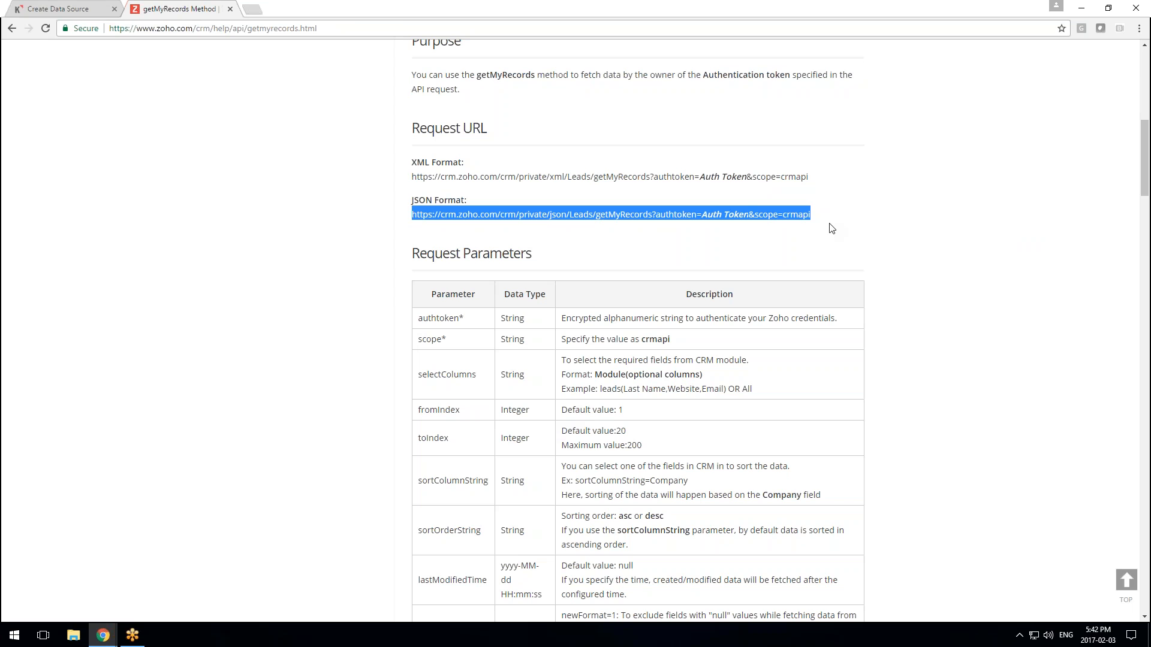
# Paste the getMyRecords JSON URL into Klipfolio's Query URL field
pyautogui.click(60, 9)
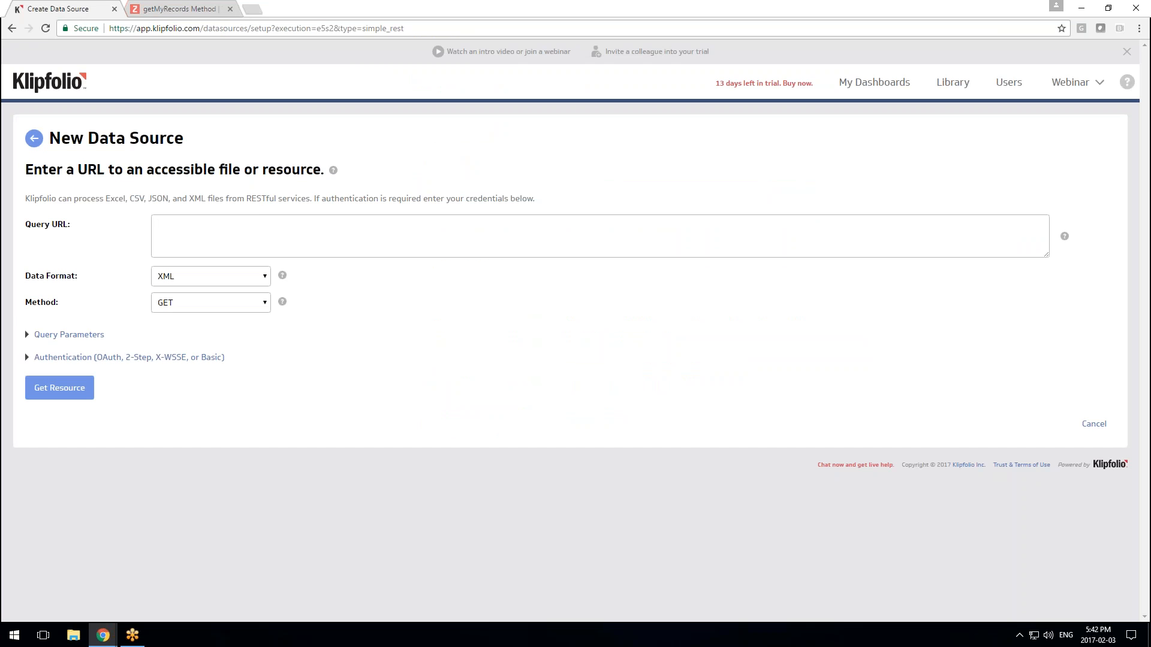
pyautogui.rightClick(270, 245)
pyautogui.click(313, 319)
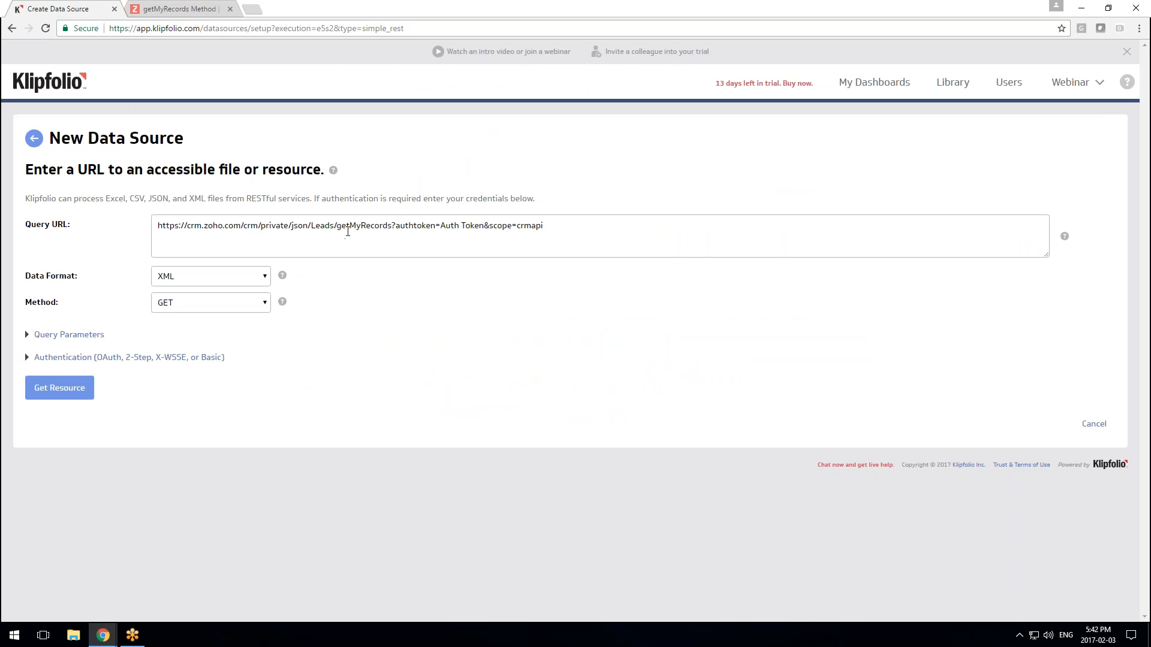
pyautogui.moveTo(337, 227); pyautogui.dragTo(388, 227)
# Locate the Auth Token placeholder in the documented URL and compare it with the Query URL
pyautogui.click(179, 8)
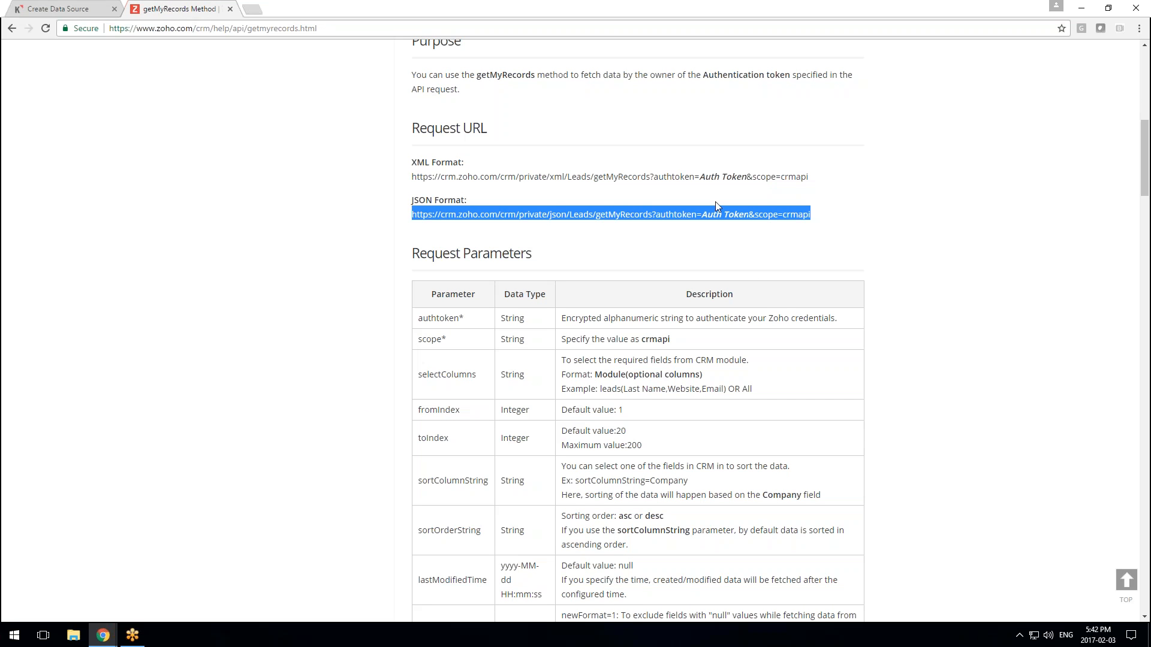
pyautogui.click(722, 216)
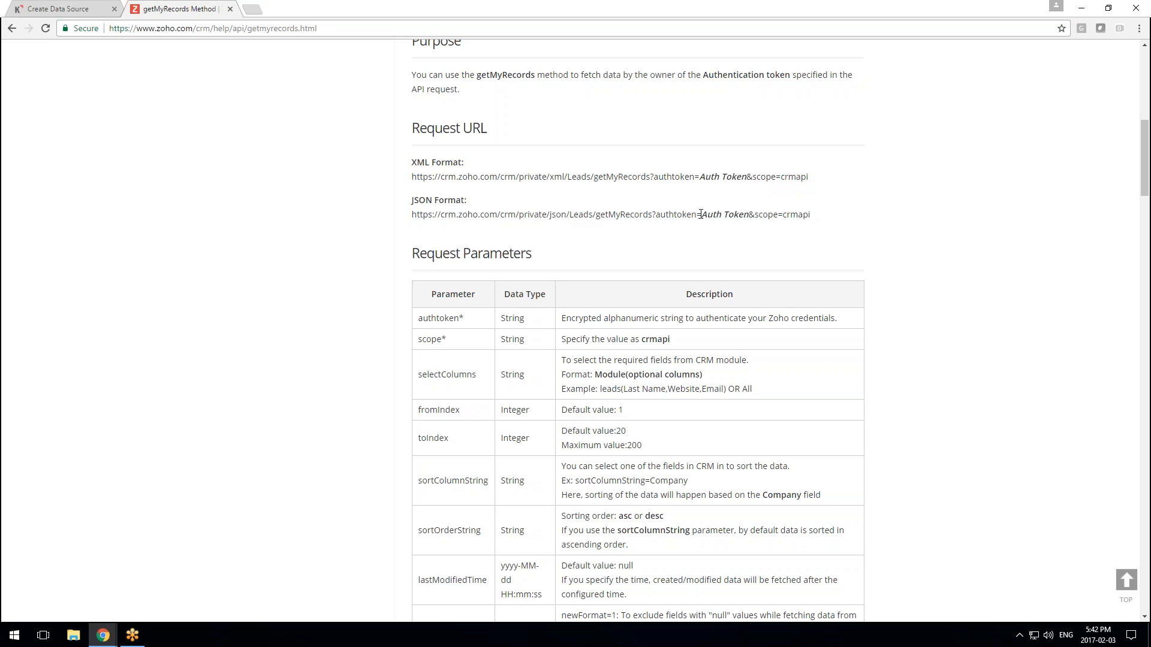
pyautogui.moveTo(702, 214); pyautogui.dragTo(749, 216)
pyautogui.click(60, 8)
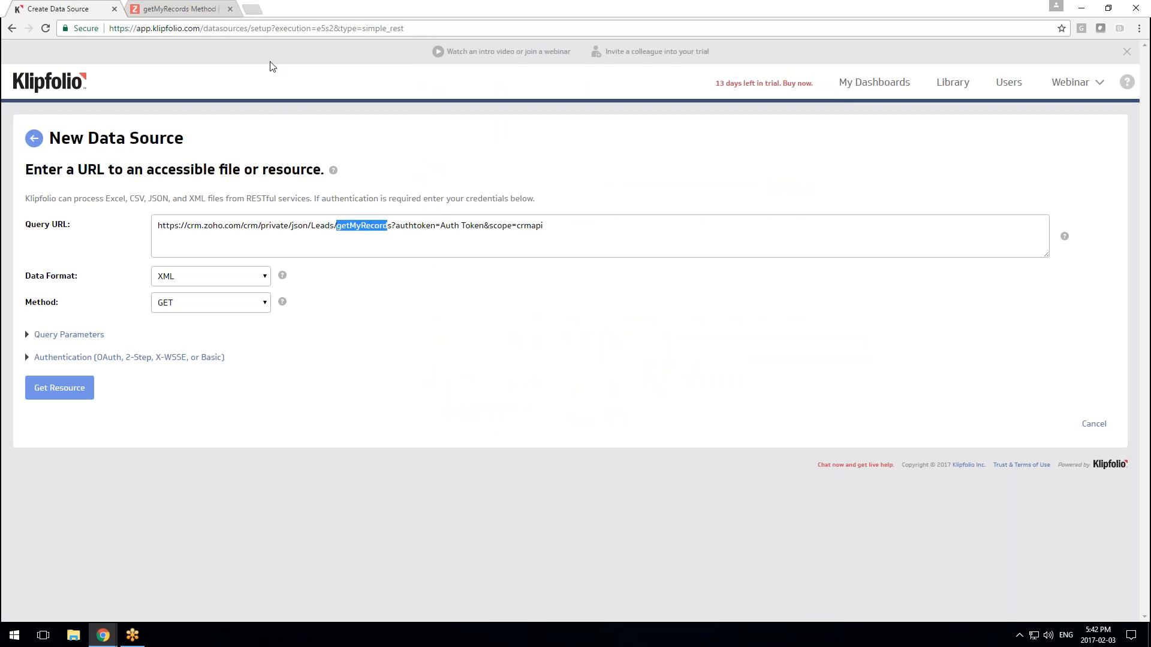
pyautogui.click(165, 8)
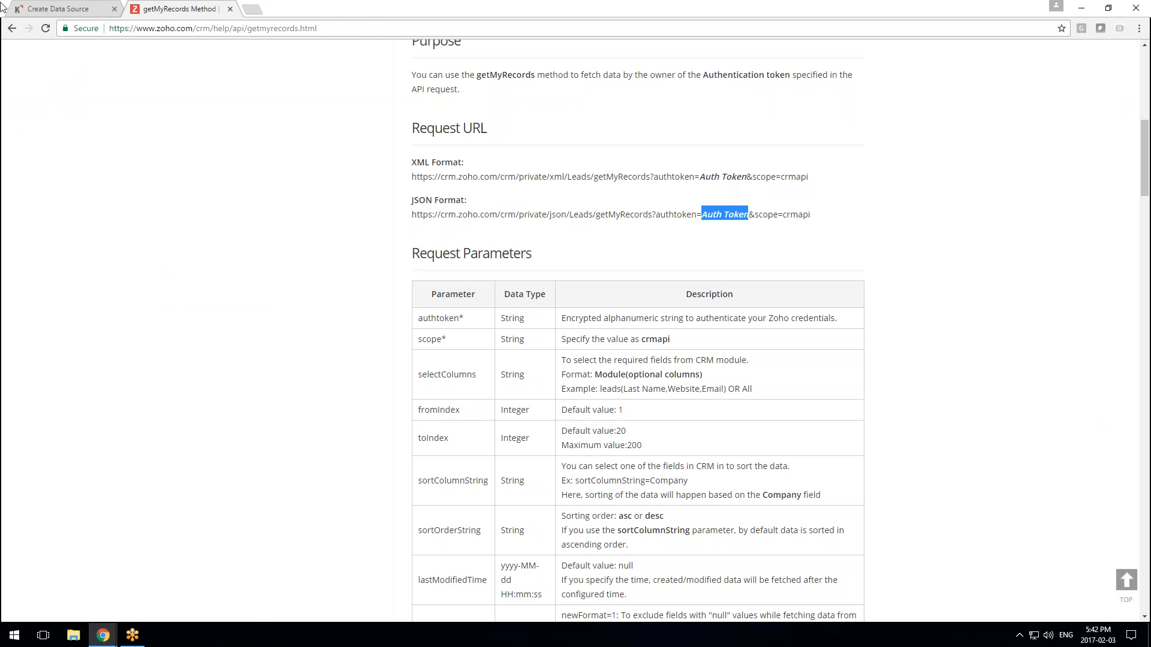
pyautogui.click(53, 11)
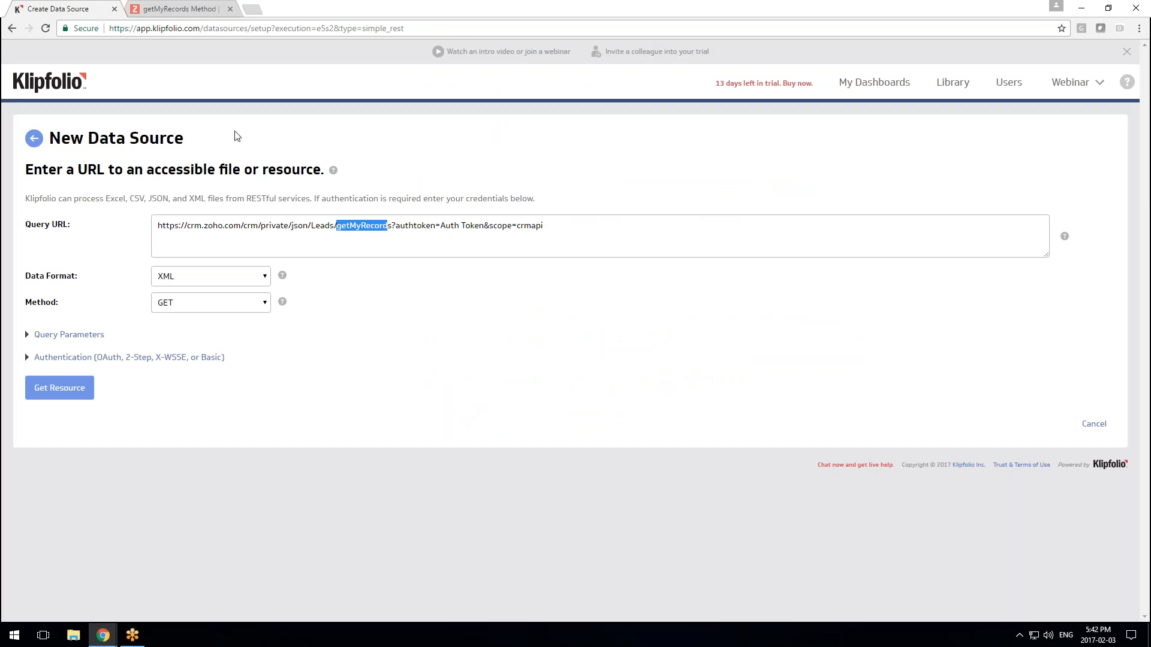
# Replace the Auth Token placeholder in the Query URL with the real Zoho token
pyautogui.click(454, 225)
pyautogui.click(400, 221)
pyautogui.moveTo(442, 227); pyautogui.dragTo(479, 228)
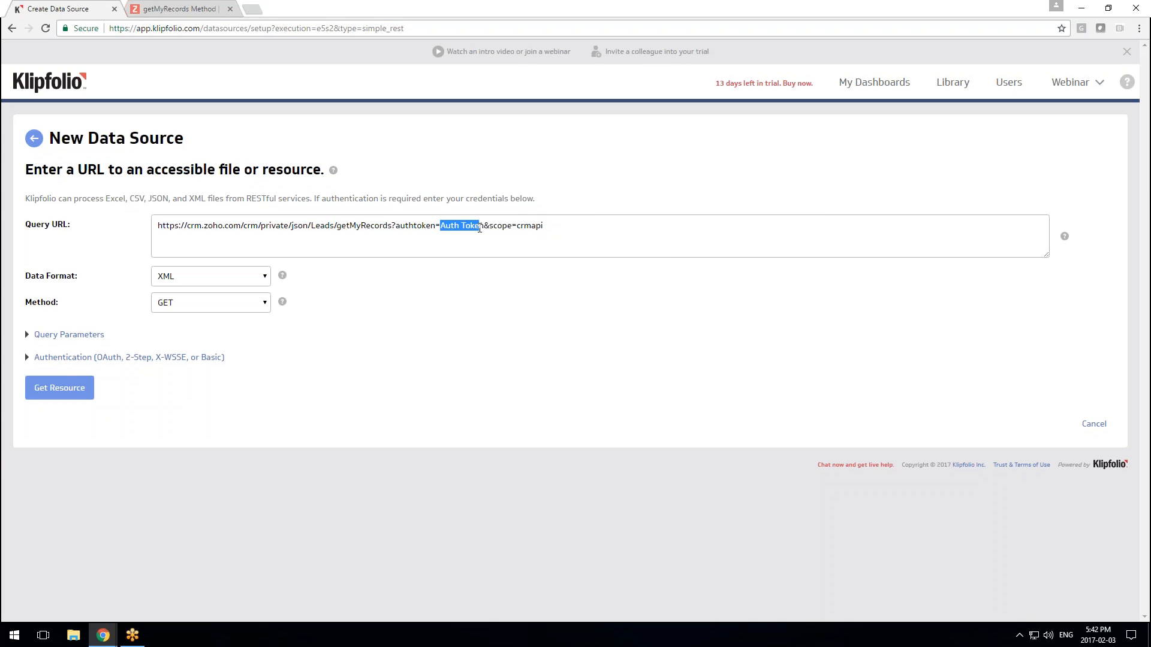
pyautogui.rightClick(479, 228)
pyautogui.click(520, 277)
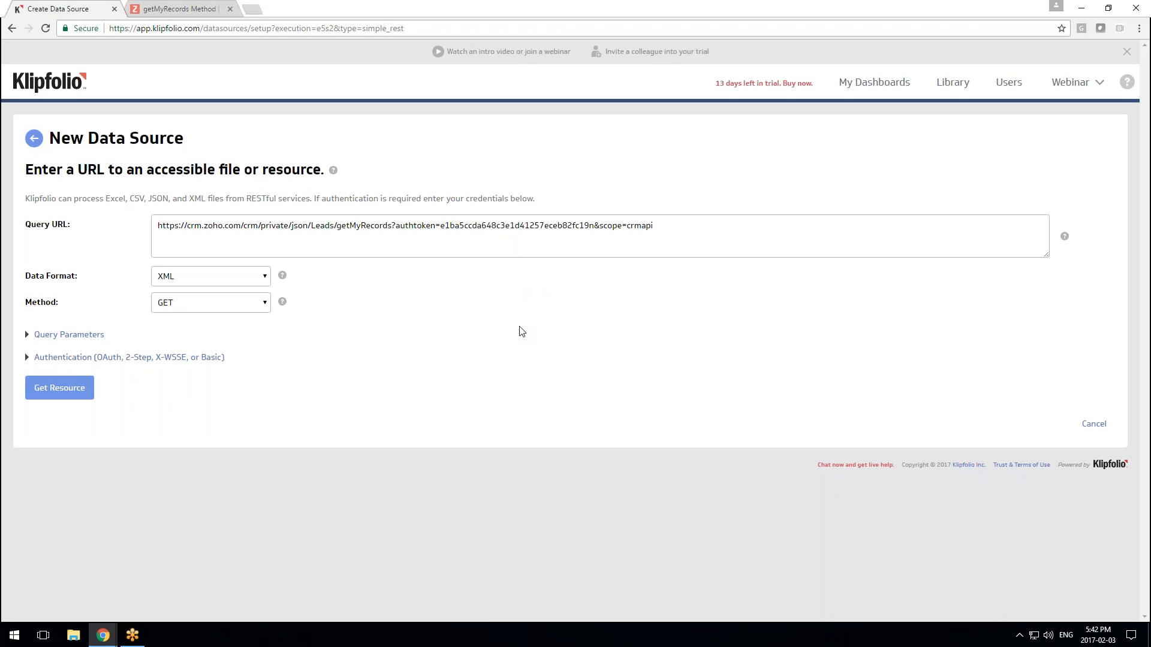
# Remove the stray character after the token and set Data Format to JSON
pyautogui.press('BackSpace')
pyautogui.doubleClick(294, 227)
pyautogui.click(224, 277)
pyautogui.click(211, 327)
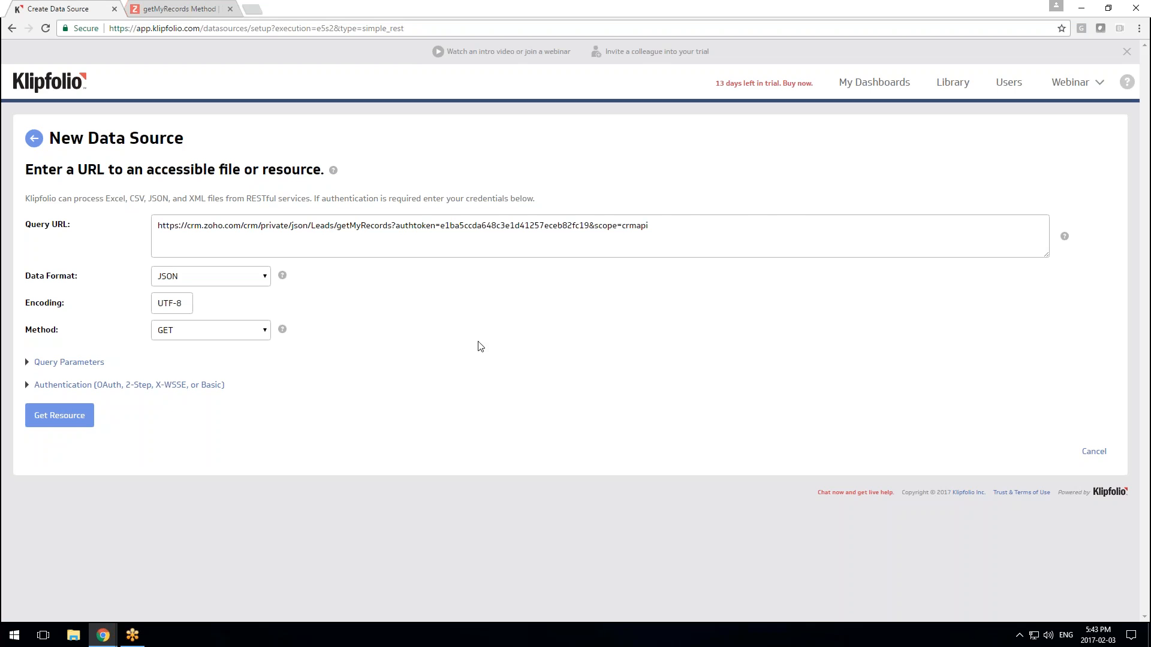
# Fetch the getMyRecords resource, review the 20 Leads records, and continue to saving
pyautogui.click(151, 9)
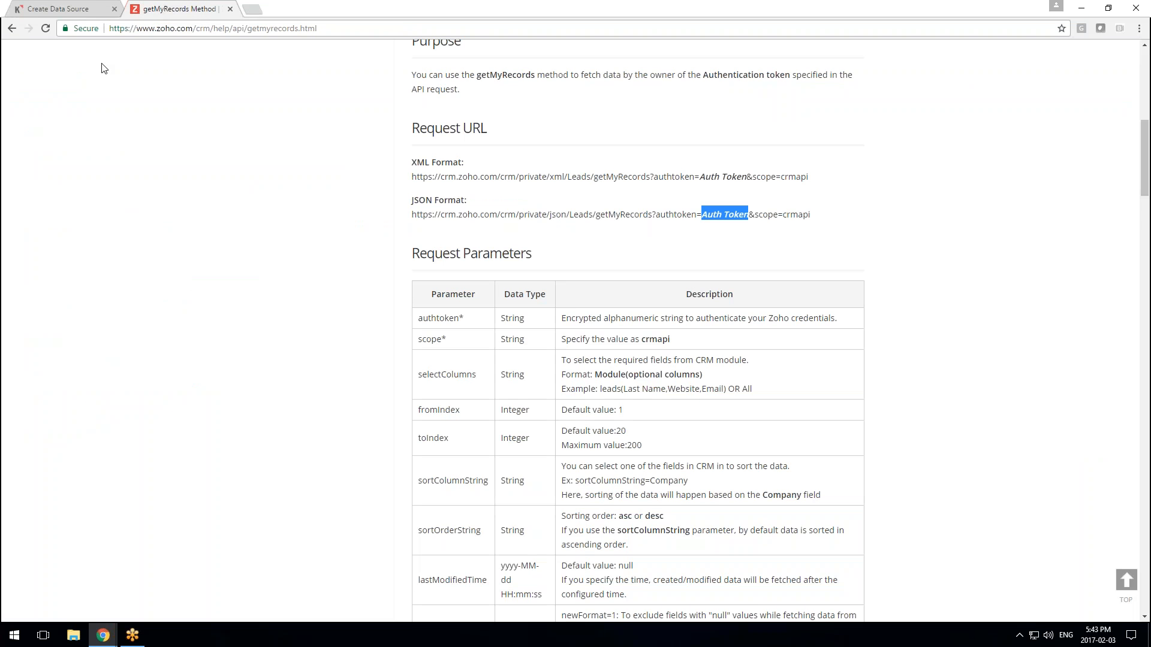
pyautogui.click(80, 7)
pyautogui.click(58, 415)
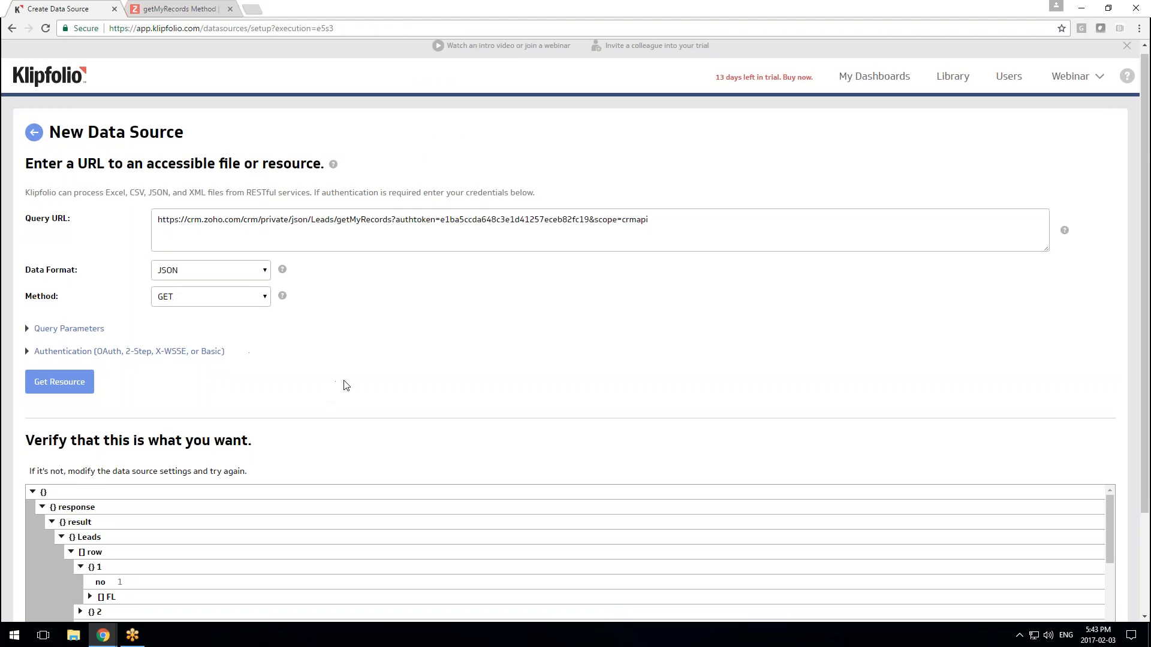
pyautogui.scroll(-5, 342, 385)
pyautogui.scroll(-2, 345, 413)
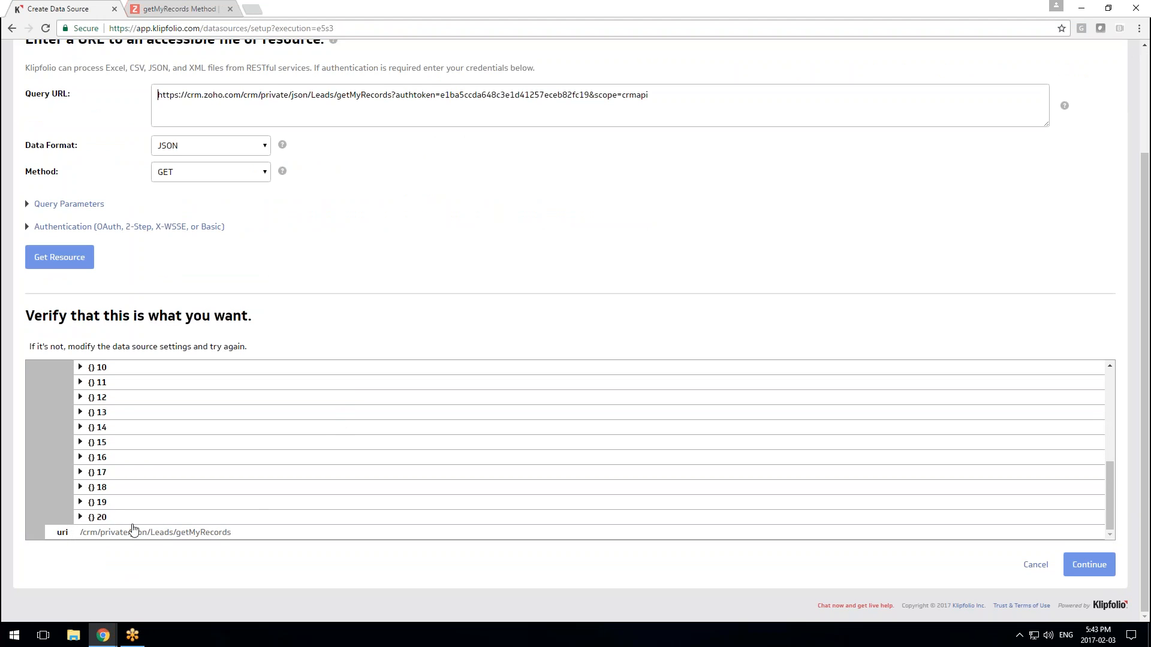
pyautogui.scroll(6, 159, 473)
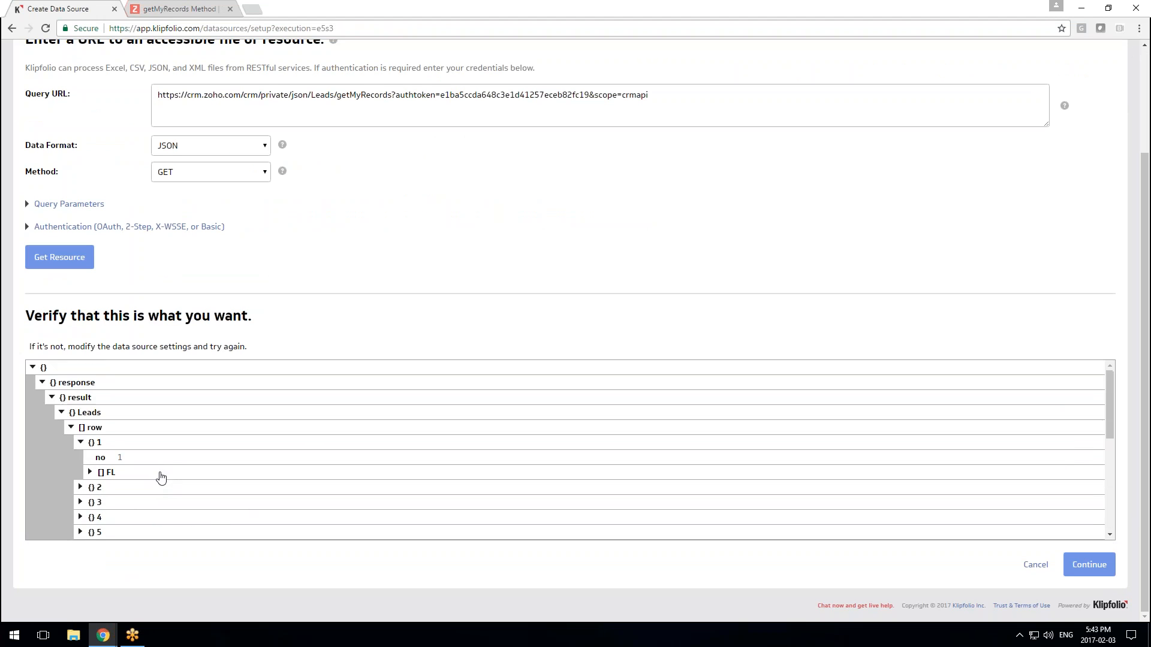
pyautogui.scroll(2, 384, 479)
pyautogui.scroll(-2, 1097, 547)
pyautogui.click(1090, 565)
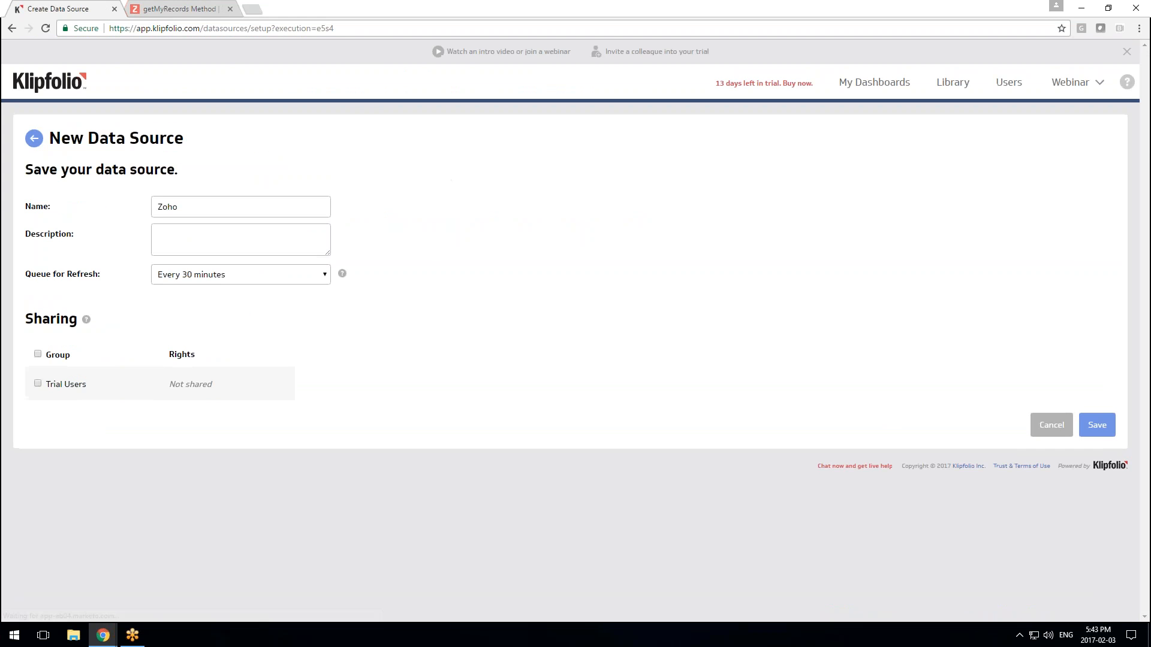
# Name the data source 'Zoho Records', save it, and check its 17 KB JSON summary
pyautogui.click(266, 208)
pyautogui.write('Recore')
pyautogui.press('BackSpace')
pyautogui.write('ds')
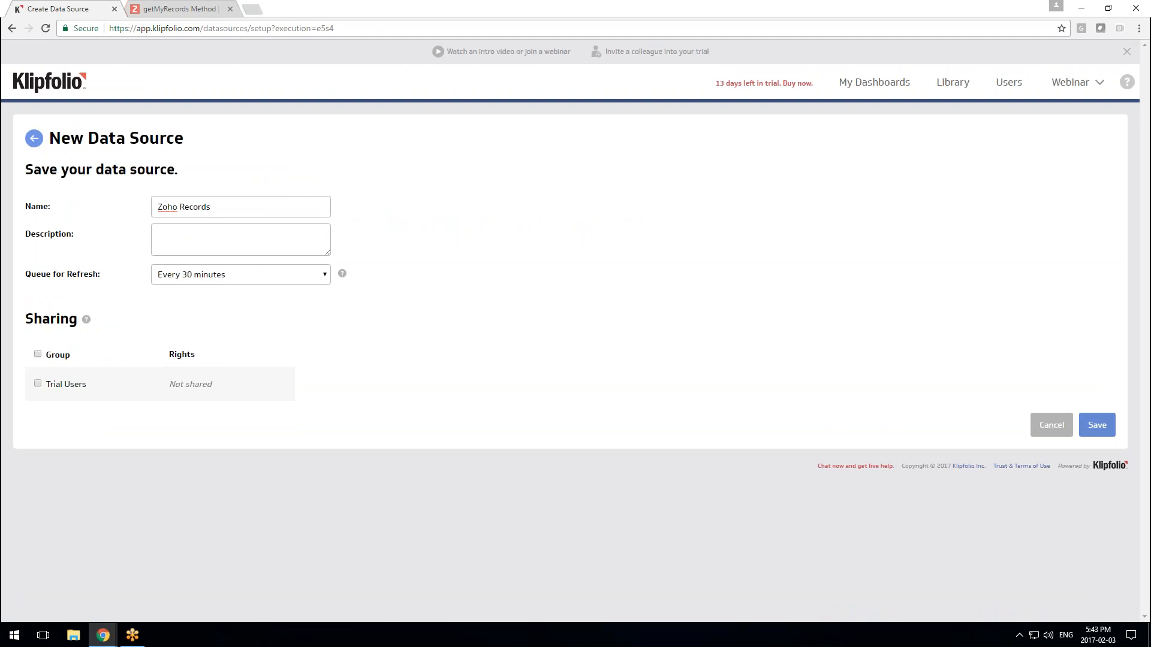
pyautogui.click(1095, 426)
pyautogui.scroll(-3, 497, 240)
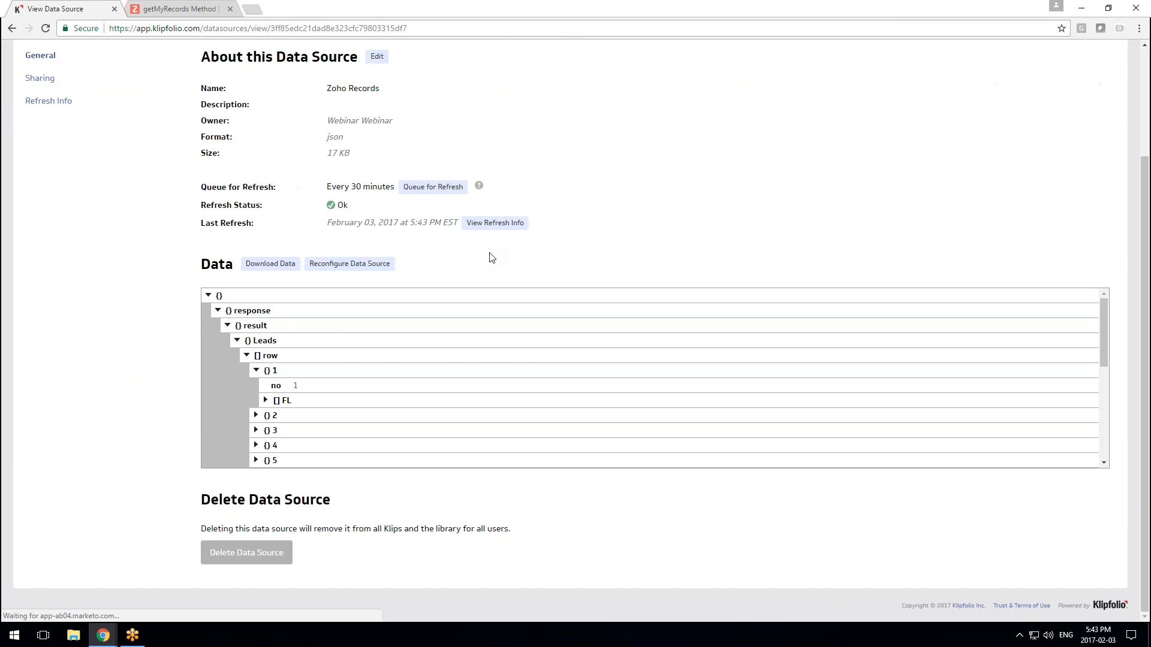
pyautogui.scroll(2, 492, 258)
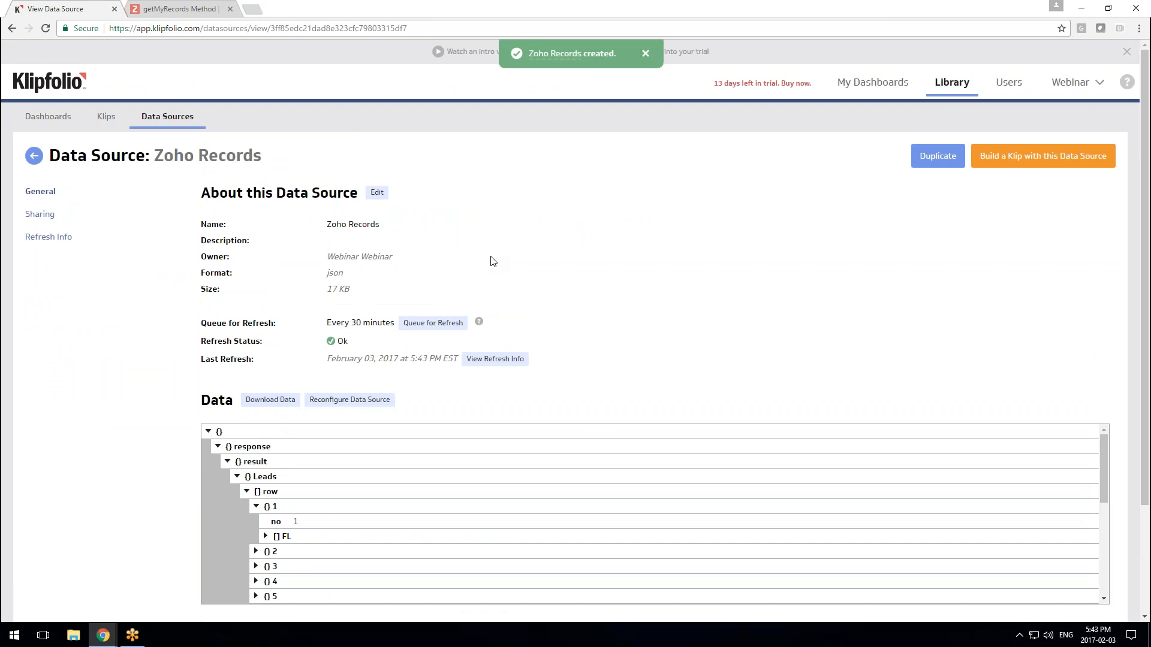
pyautogui.scroll(-2, 491, 259)
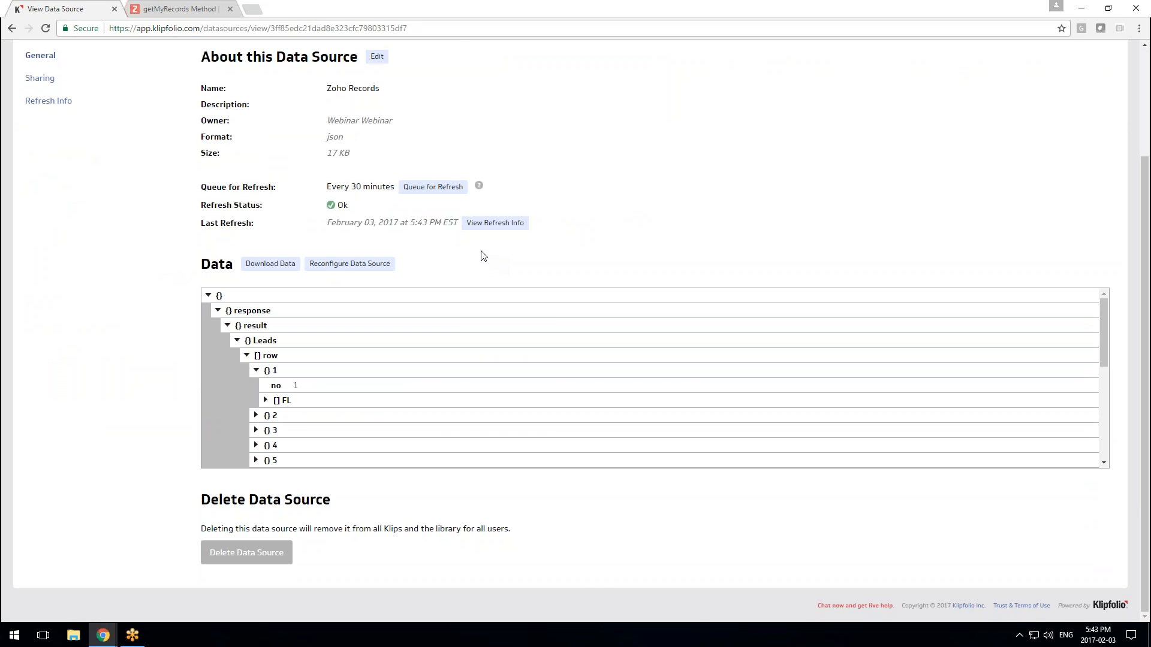
pyautogui.click(180, 8)
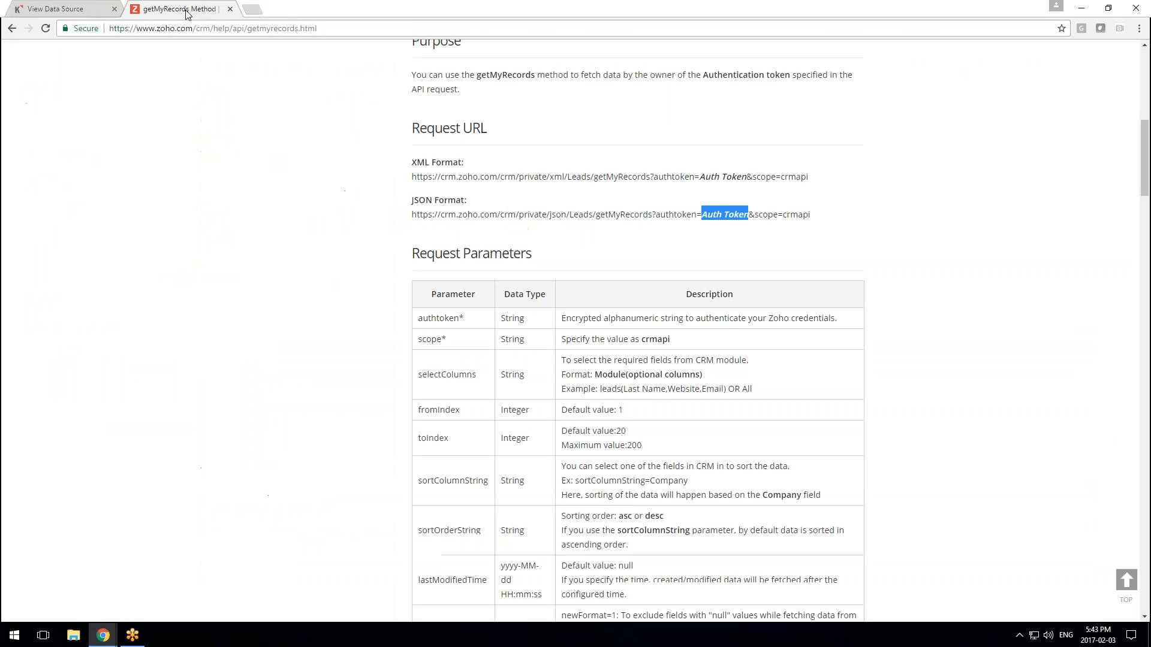
pyautogui.scroll(5, 498, 359)
pyautogui.scroll(4, 575, 330)
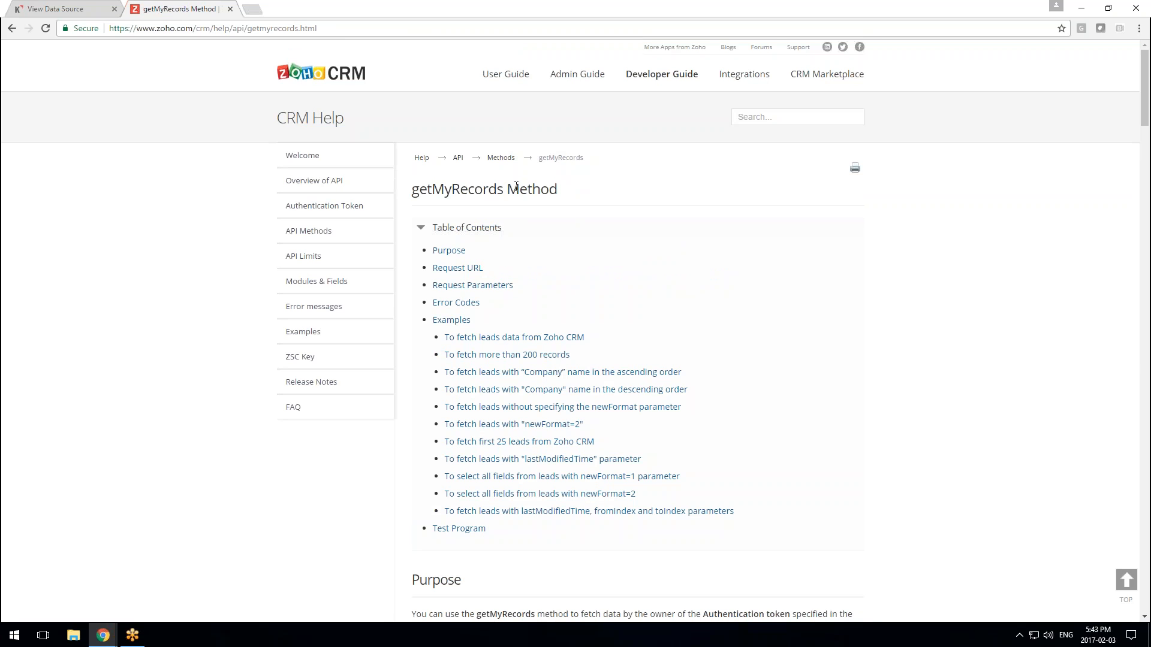
pyautogui.click(327, 186)
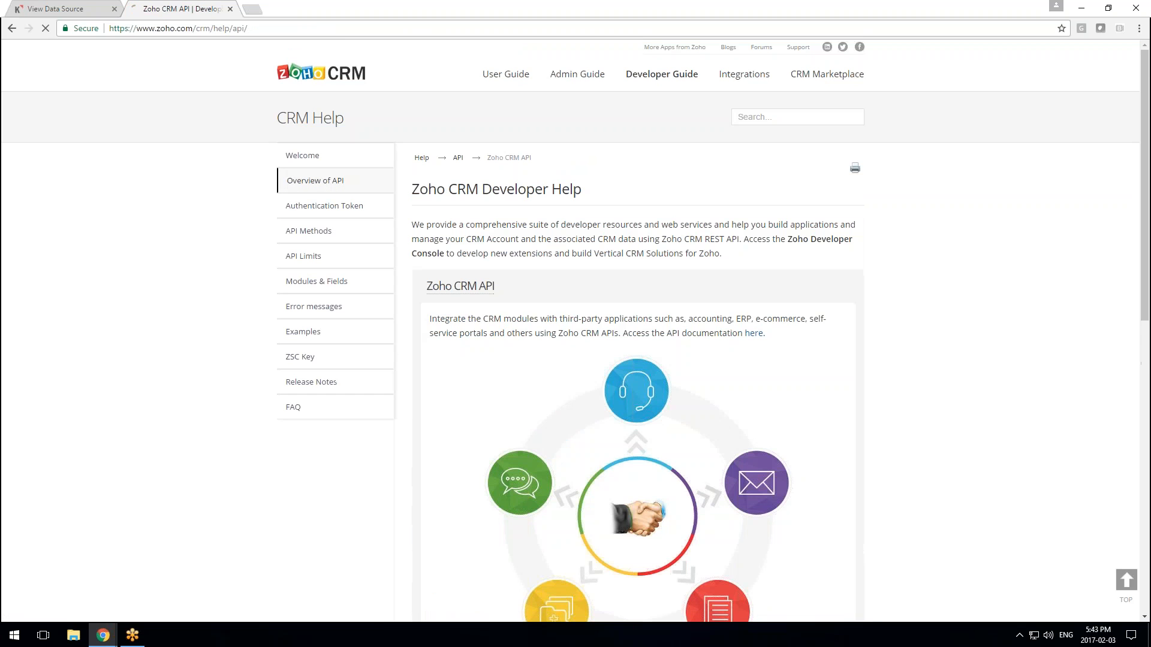
pyautogui.moveTo(695, 239); pyautogui.dragTo(741, 240)
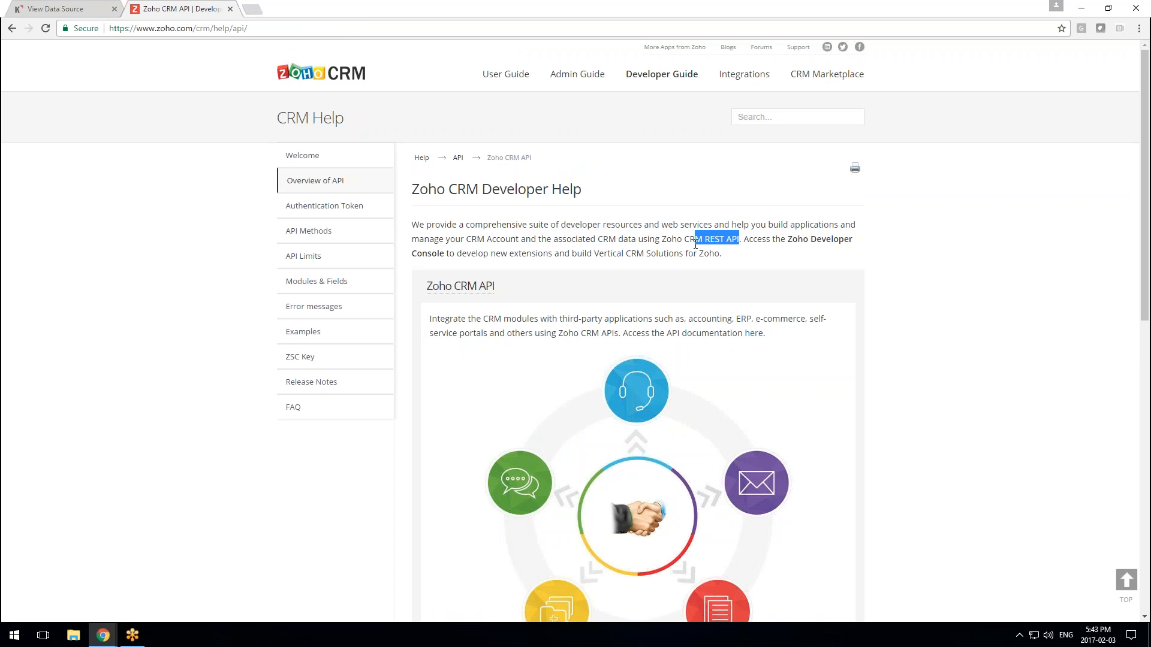
pyautogui.click(318, 206)
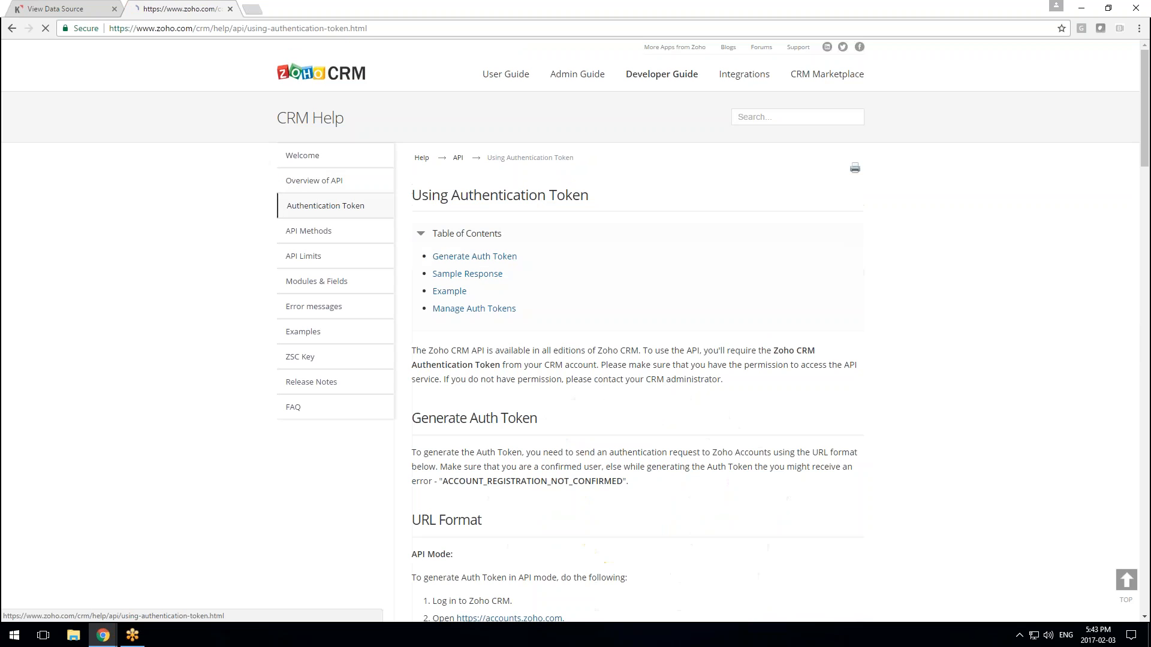
pyautogui.click(342, 233)
pyautogui.click(346, 215)
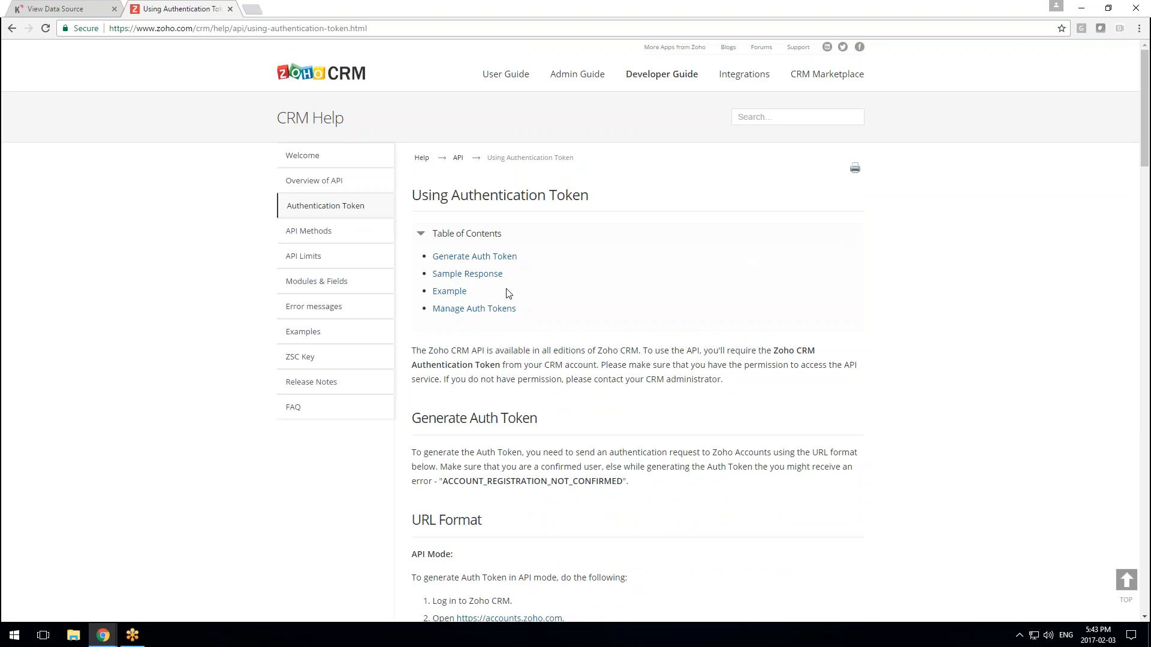
pyautogui.scroll(-2, 508, 294)
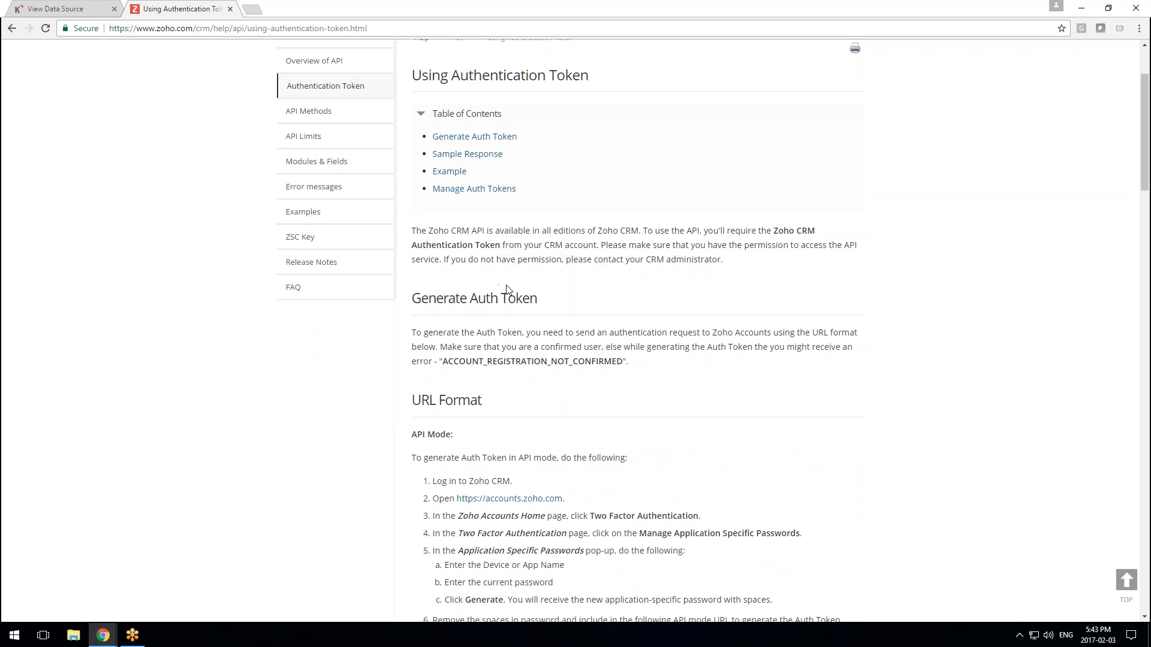
pyautogui.click(84, 8)
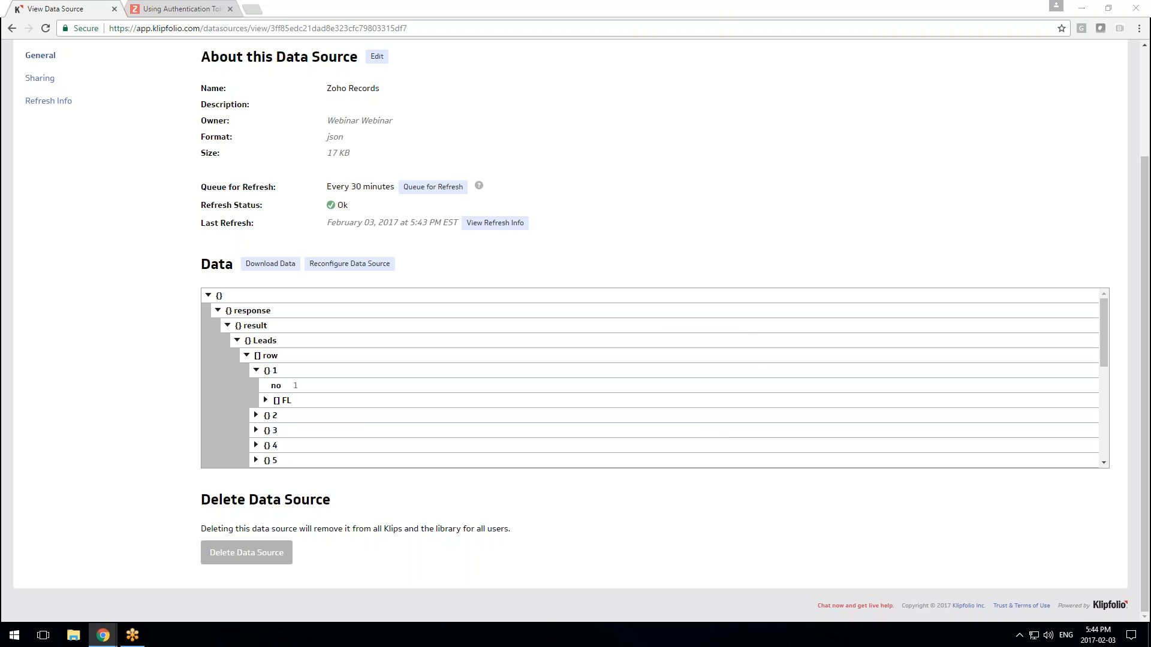
# Bring in the REST API data sources guide and scroll to its Yahoo Weather and Twitter examples
pyautogui.moveTo(508, 0); pyautogui.dragTo(437, 76)
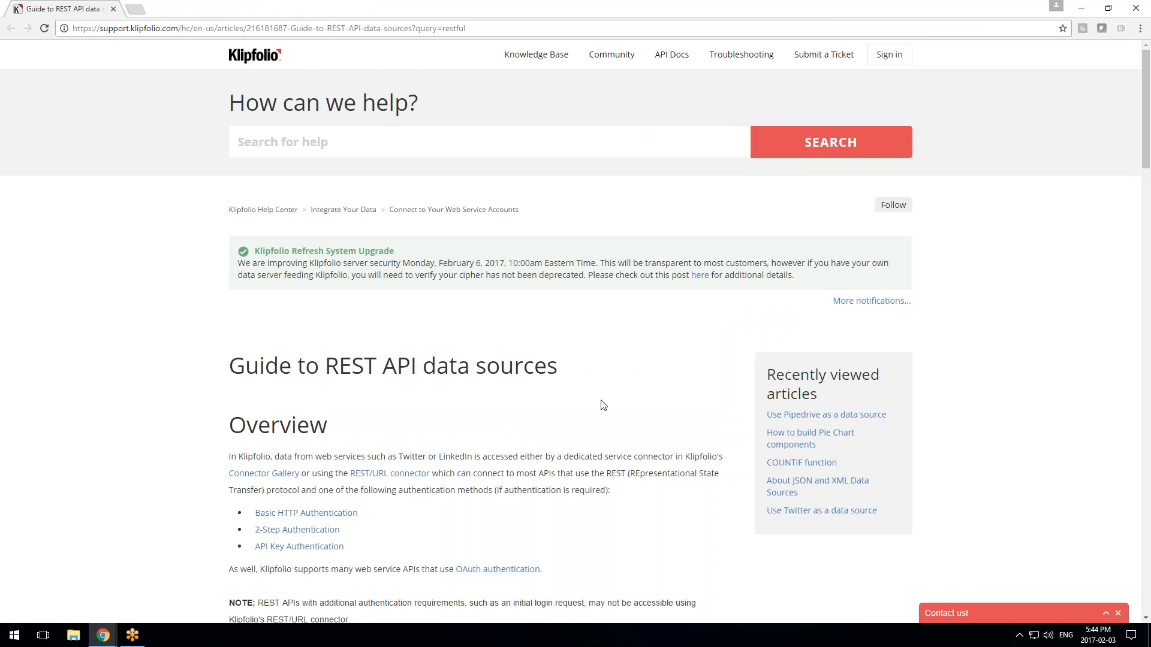
pyautogui.scroll(-9, 603, 403)
pyautogui.scroll(-6, 608, 388)
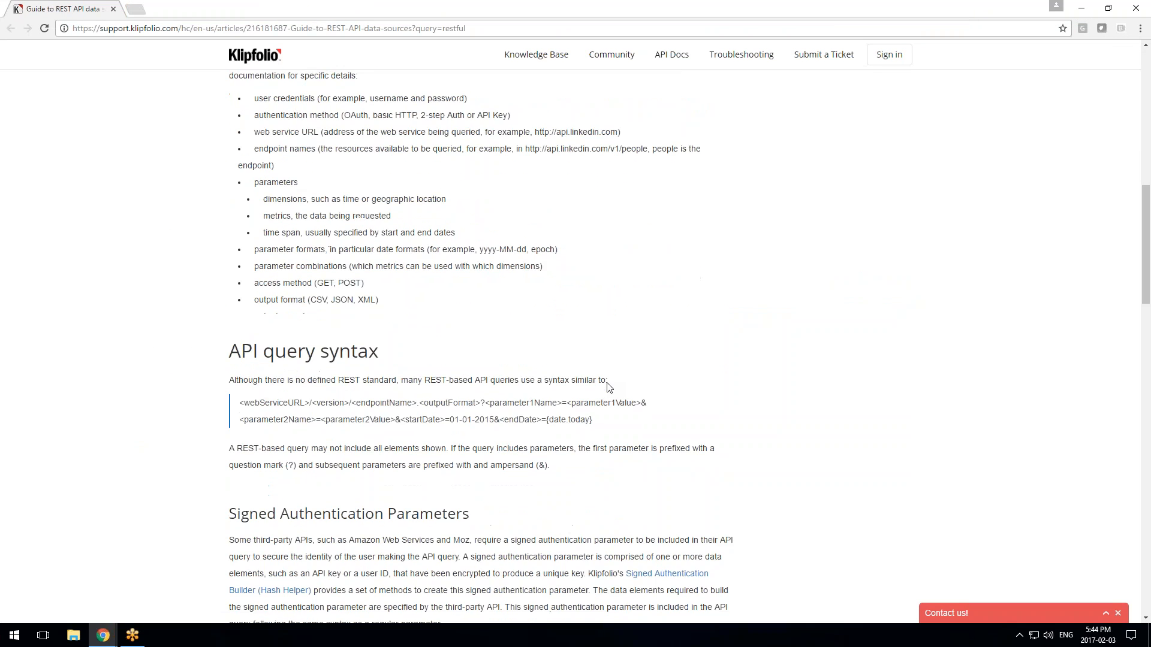
pyautogui.scroll(-14, 352, 418)
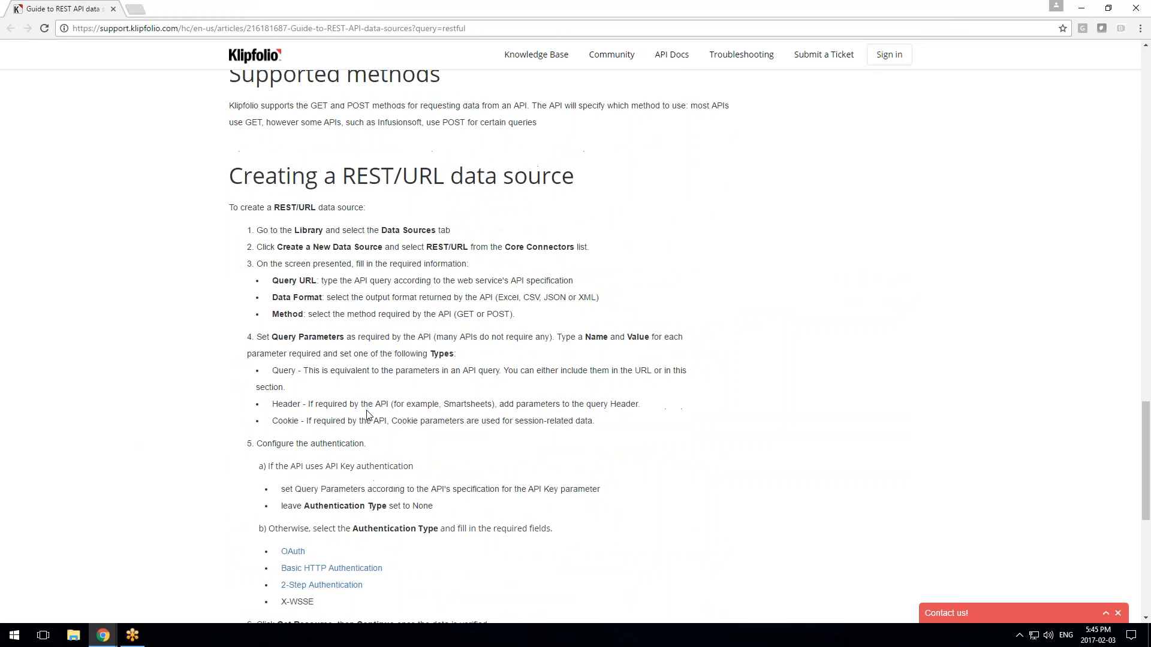
pyautogui.scroll(7, 369, 417)
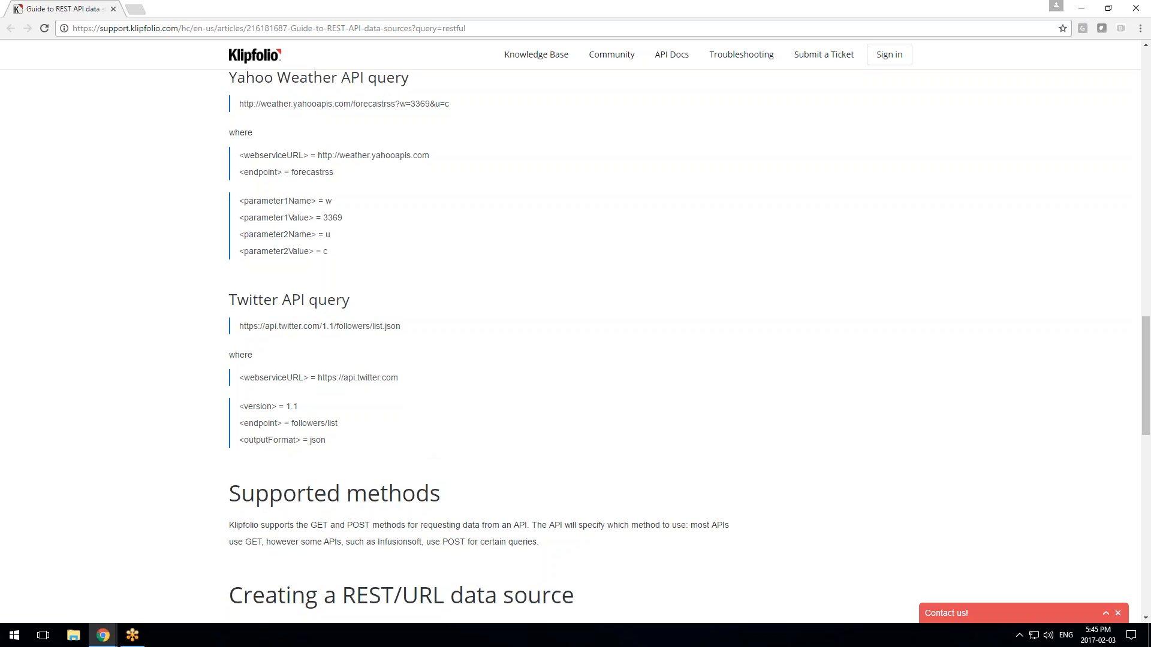
# Close the 'Guide to REST API data' tab to return to the Zoho Records data source page
pyautogui.click(113, 9)
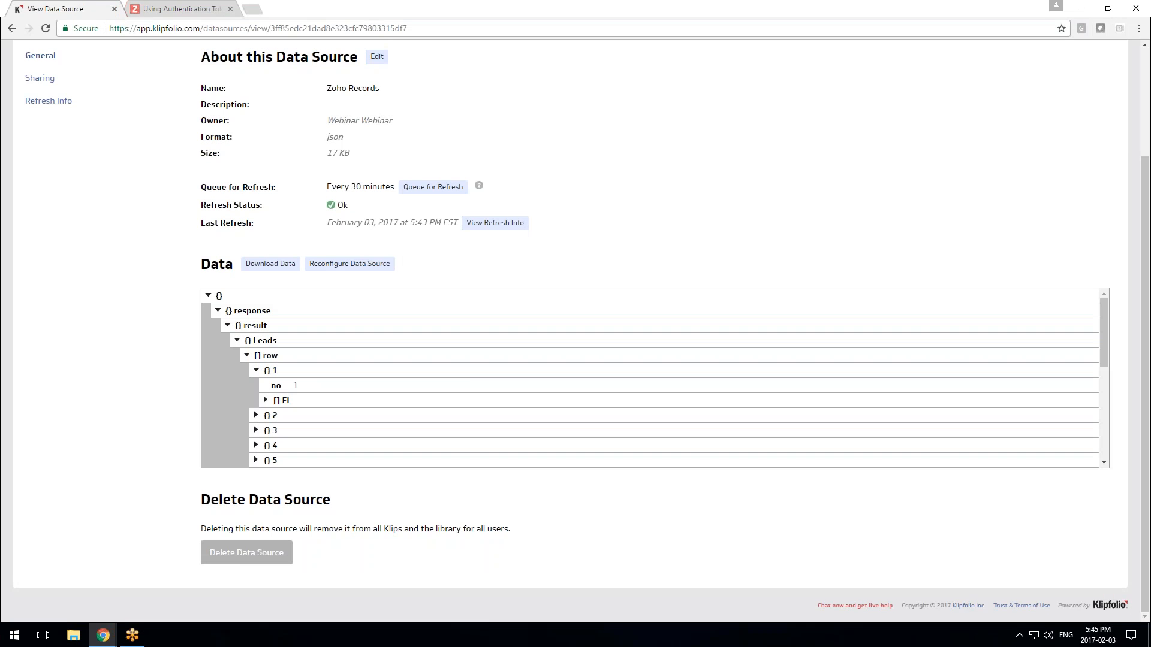